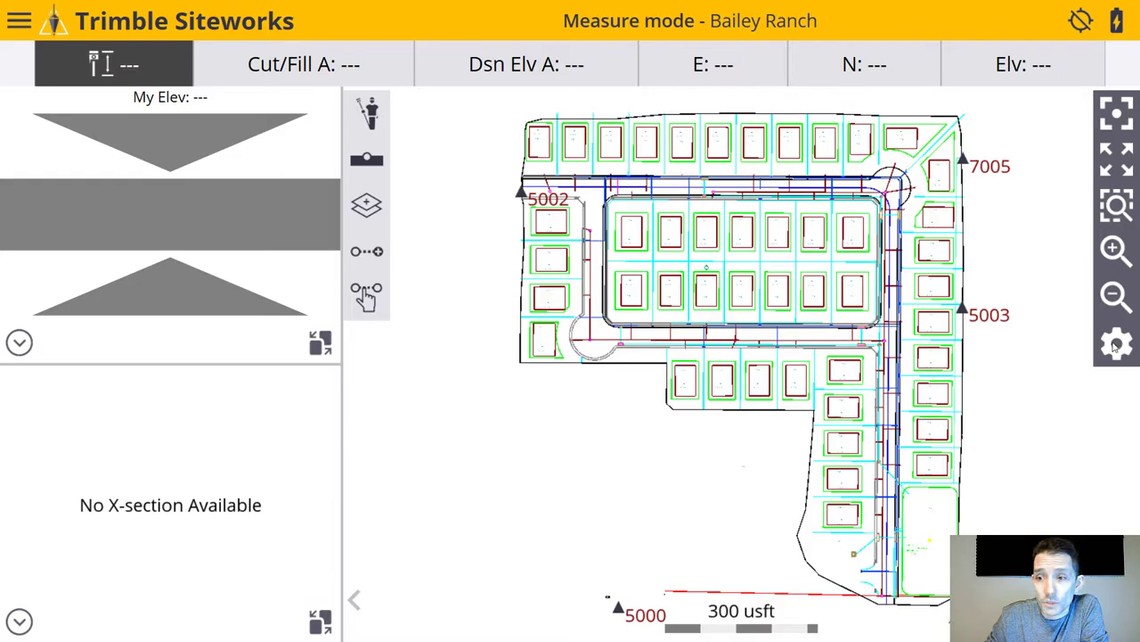
Step: Turn on the Siteworks background image, find no images listed, then go to Business Center
left_click(1115, 345)
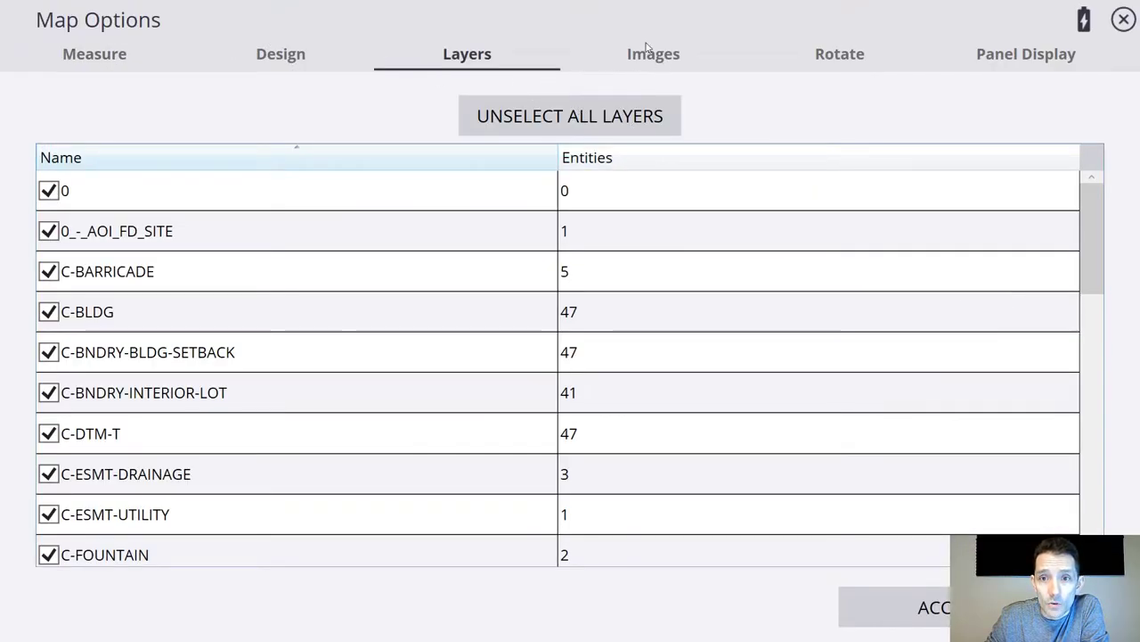
left_click(664, 60)
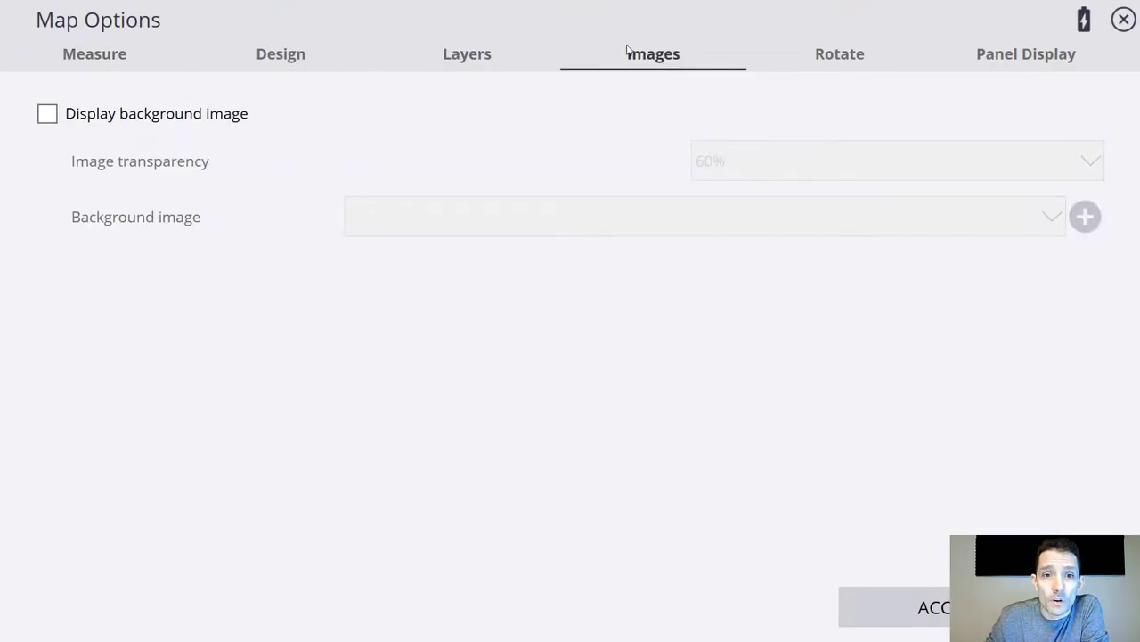
left_click(114, 118)
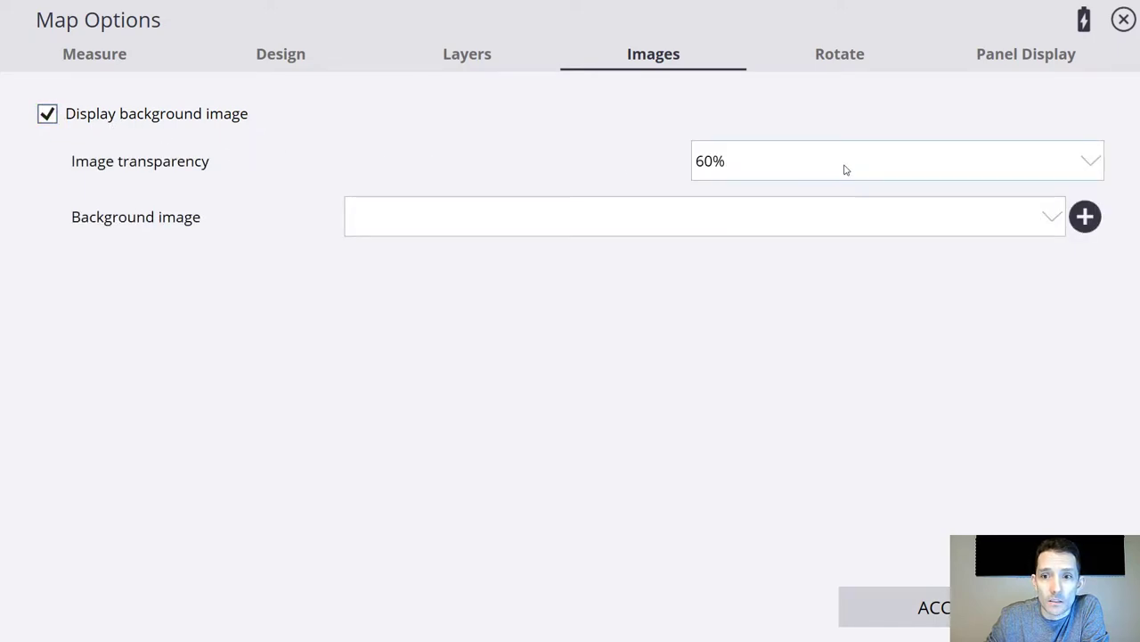
left_click(1052, 220)
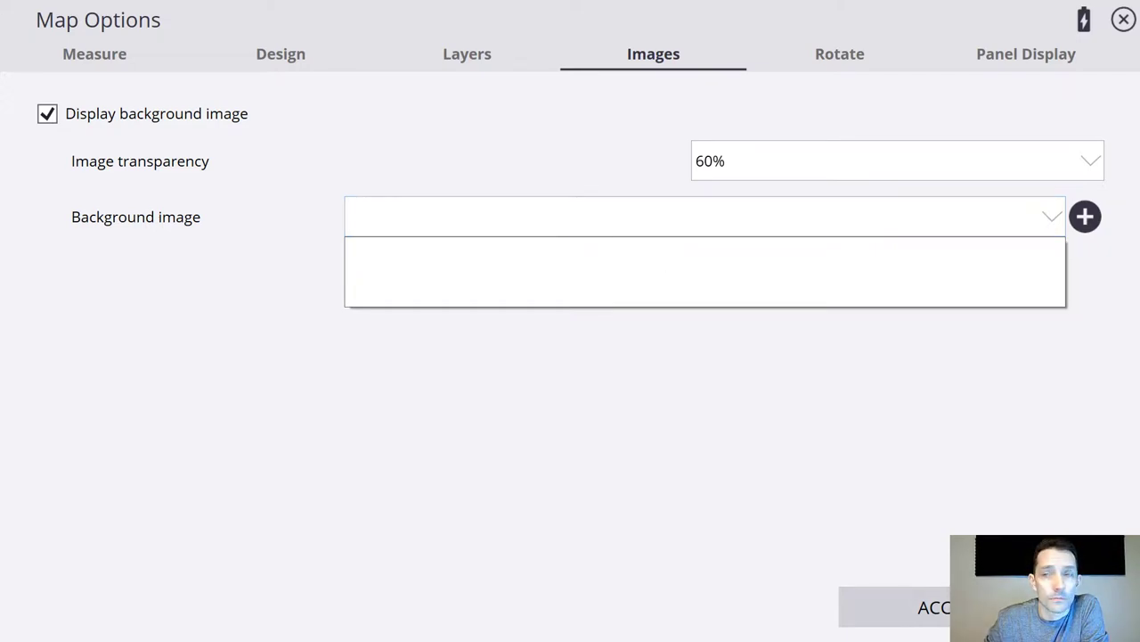
key("Escape")
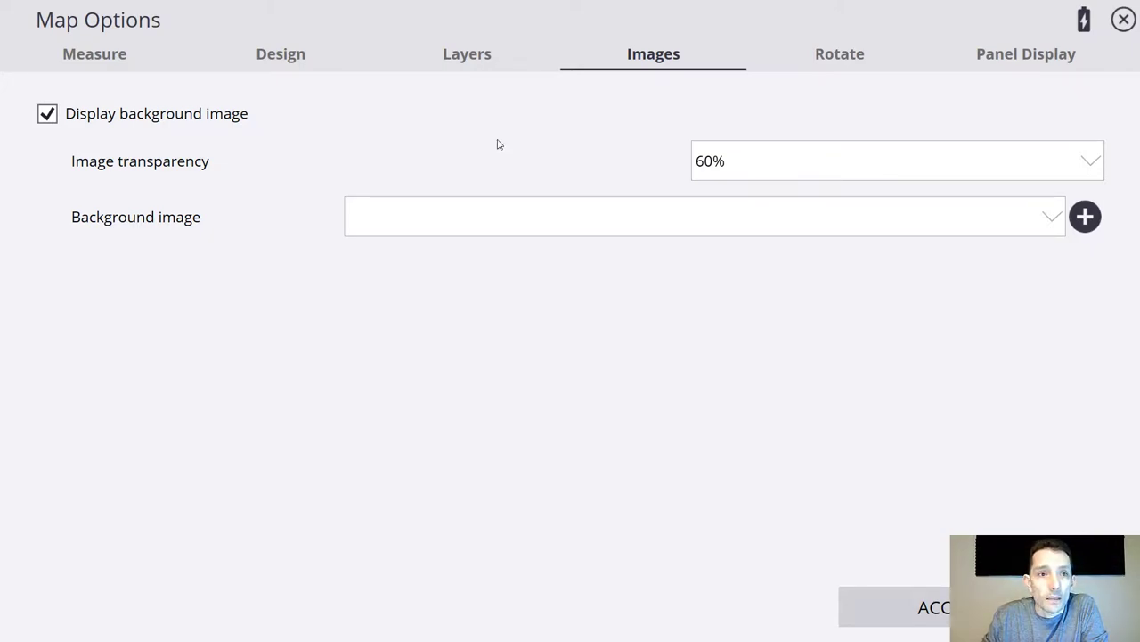
left_click(1125, 19)
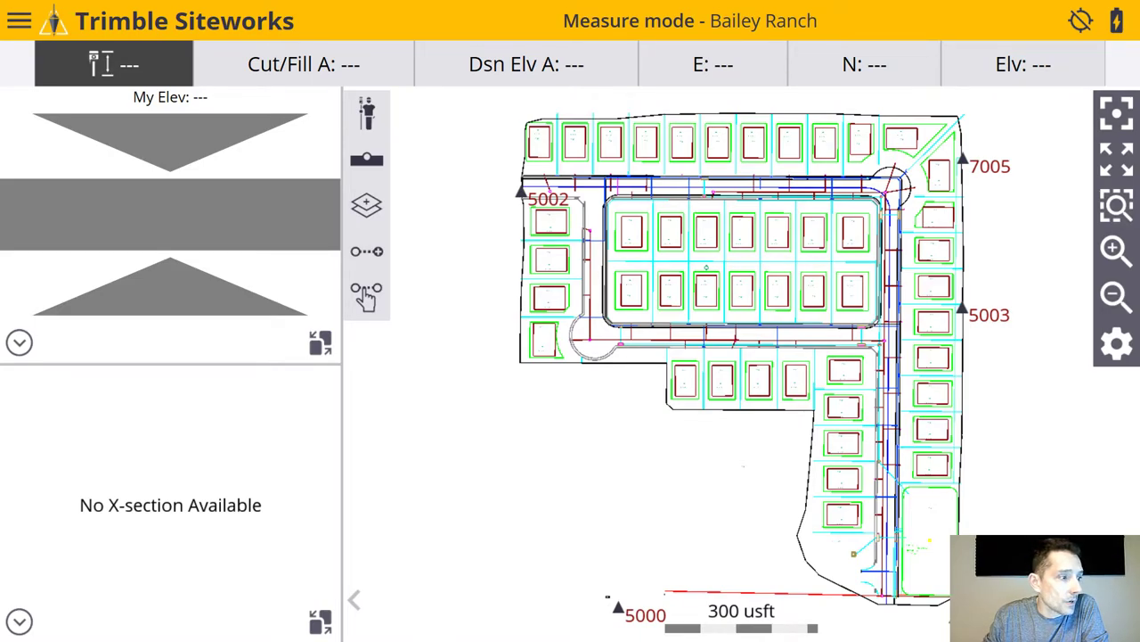
left_click(529, 626)
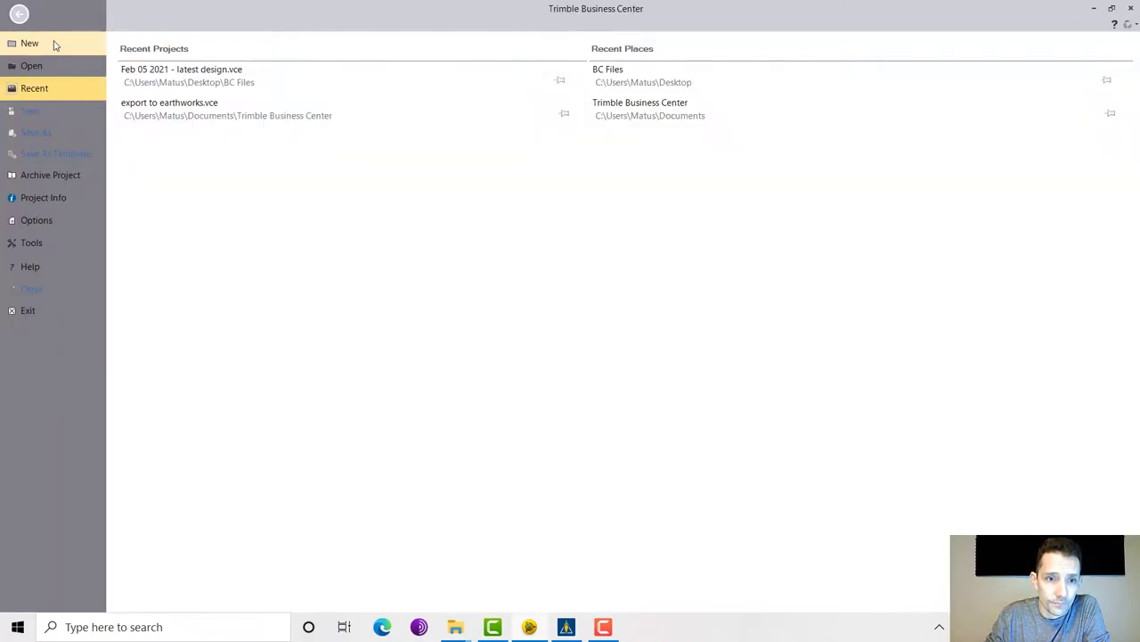
Step: Open the 'Feb 05 2021 - latest design' project and zoom around the Bailey Ranch plan
left_click(146, 112)
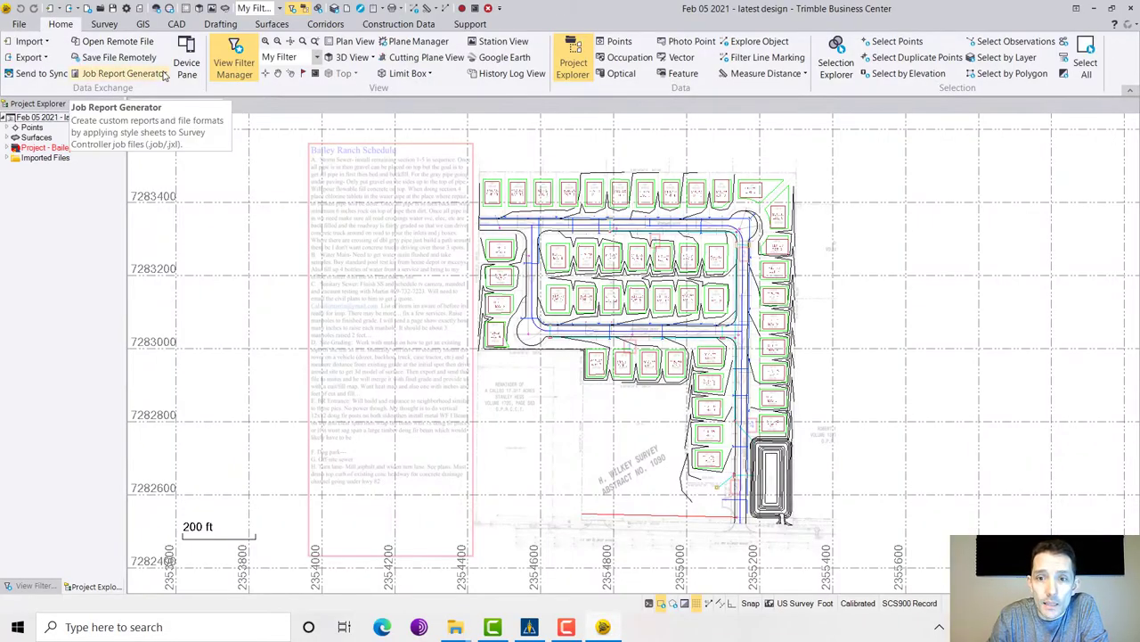
scroll(554, 197, "up", 5)
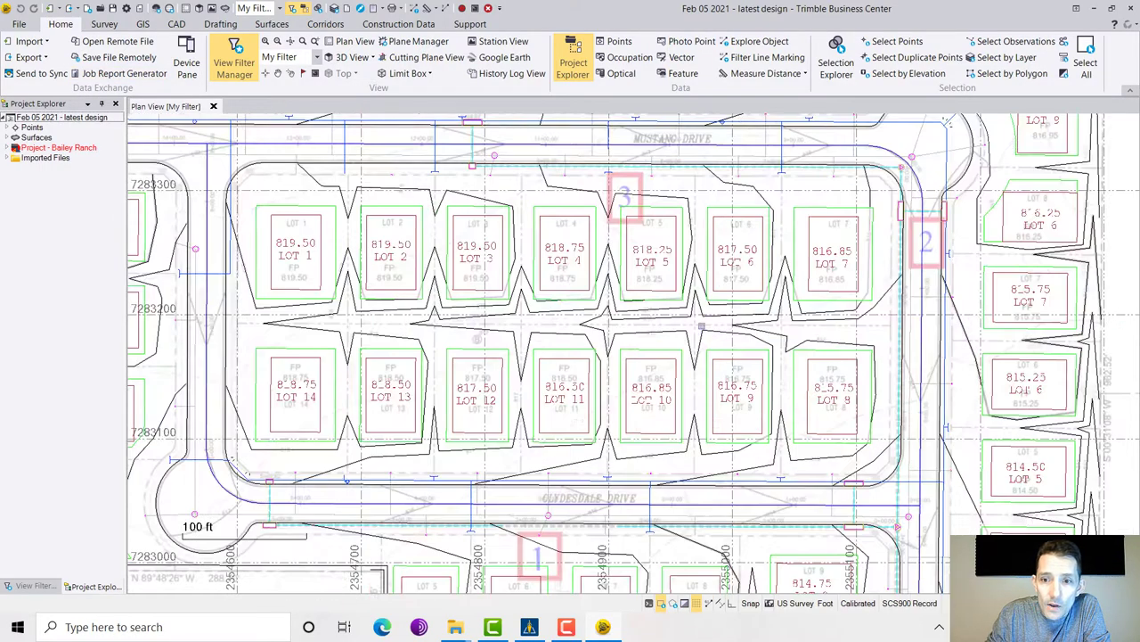
scroll(534, 232, "up", 4)
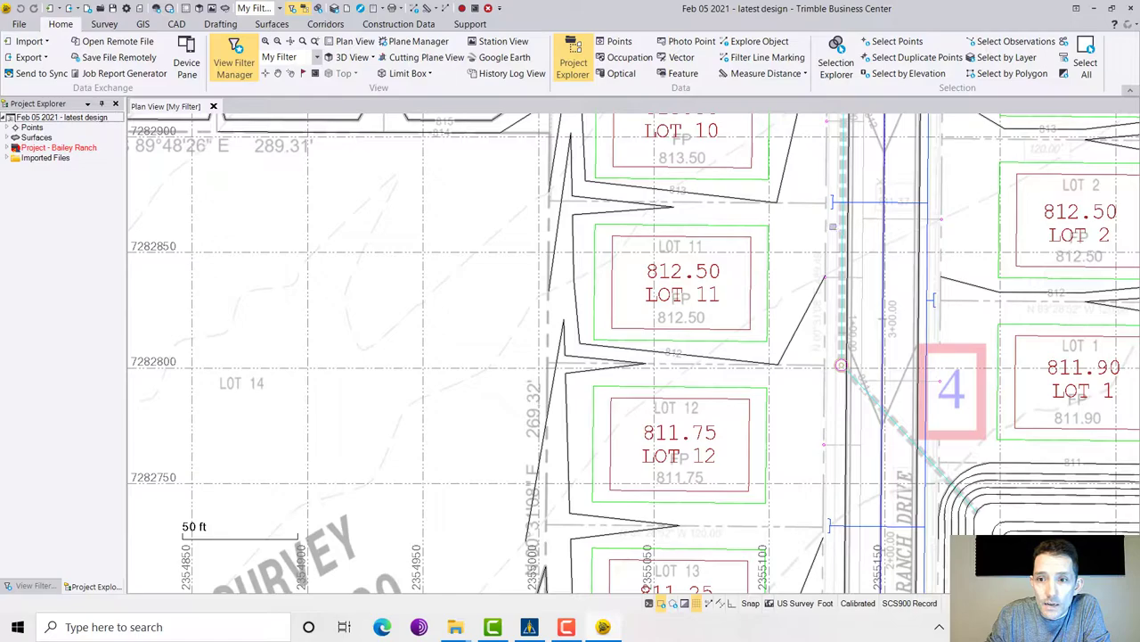
scroll(937, 348, "down", 8)
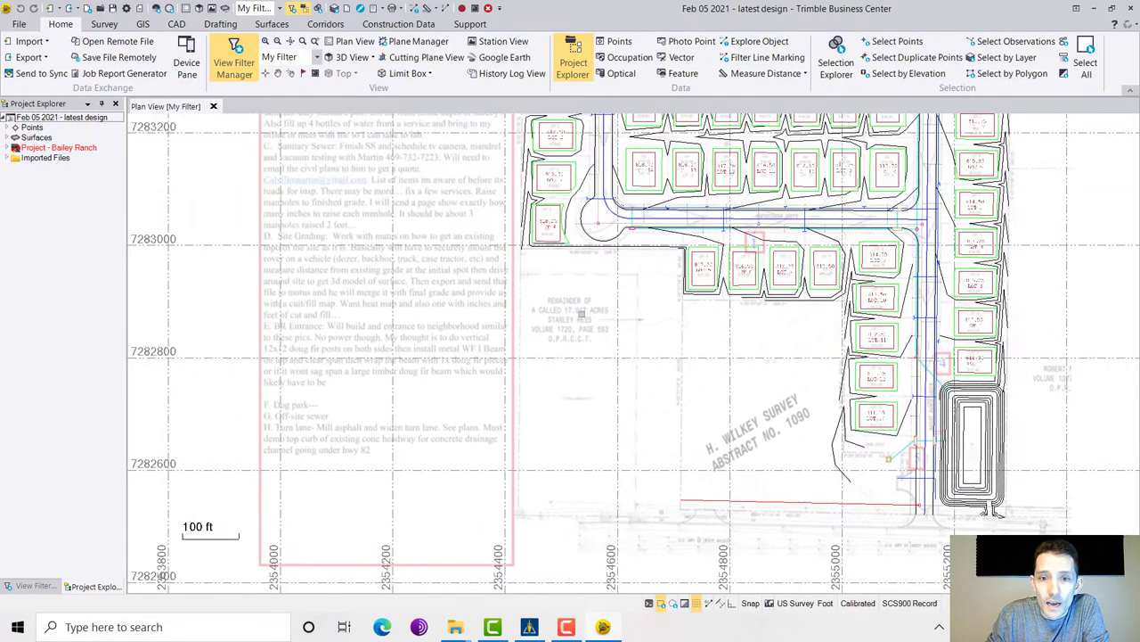
scroll(621, 204, "up", 5)
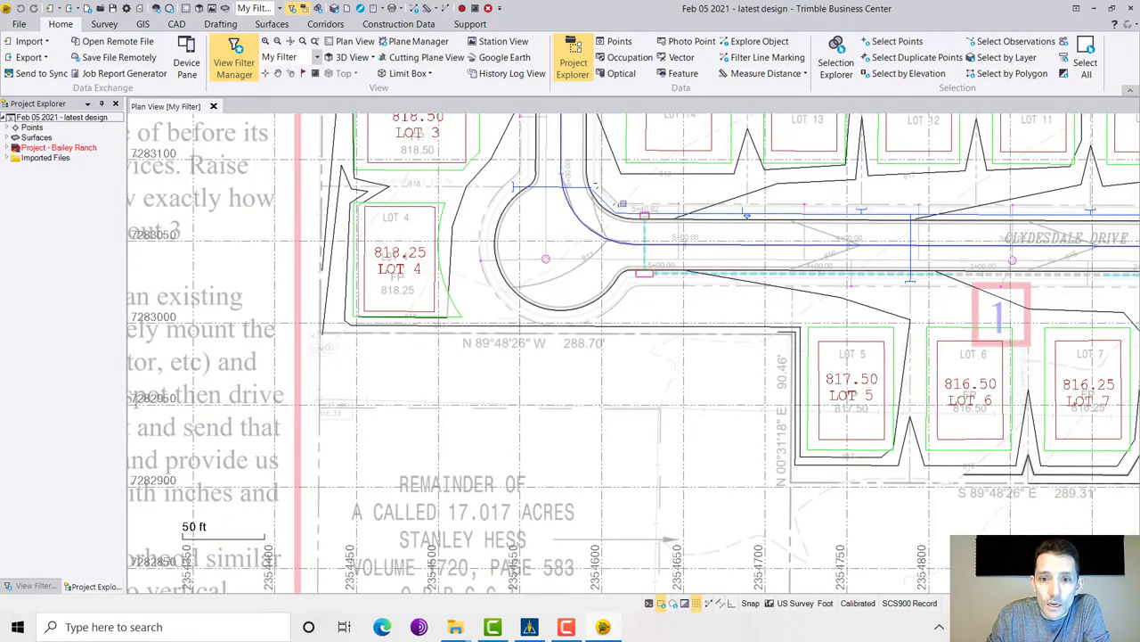
scroll(628, 207, "up", 3)
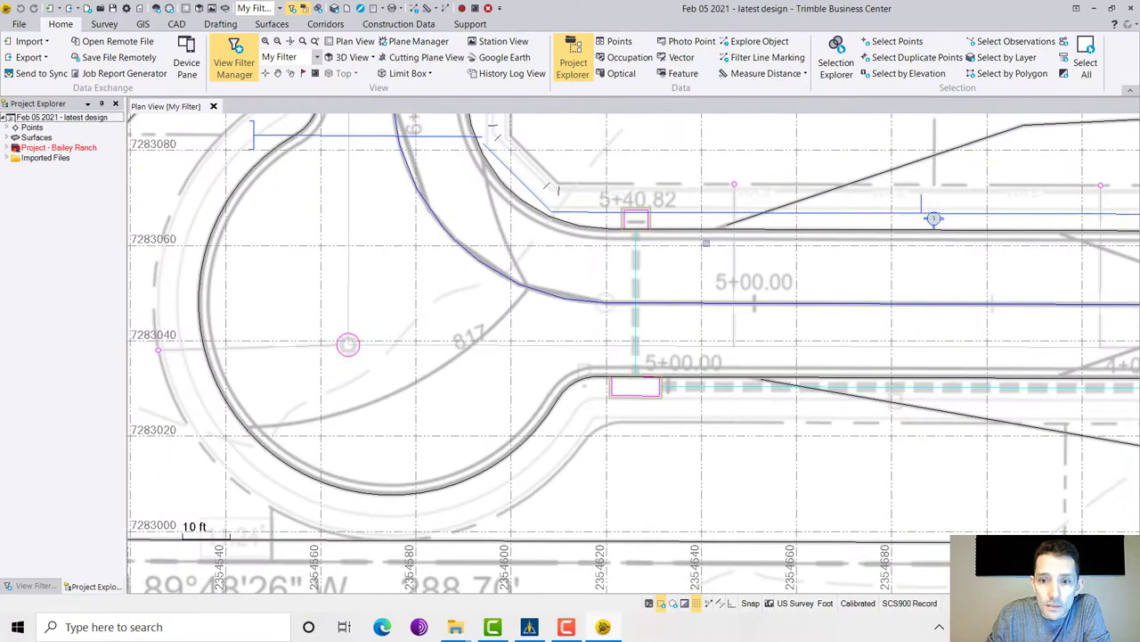
scroll(634, 353, "down", 2)
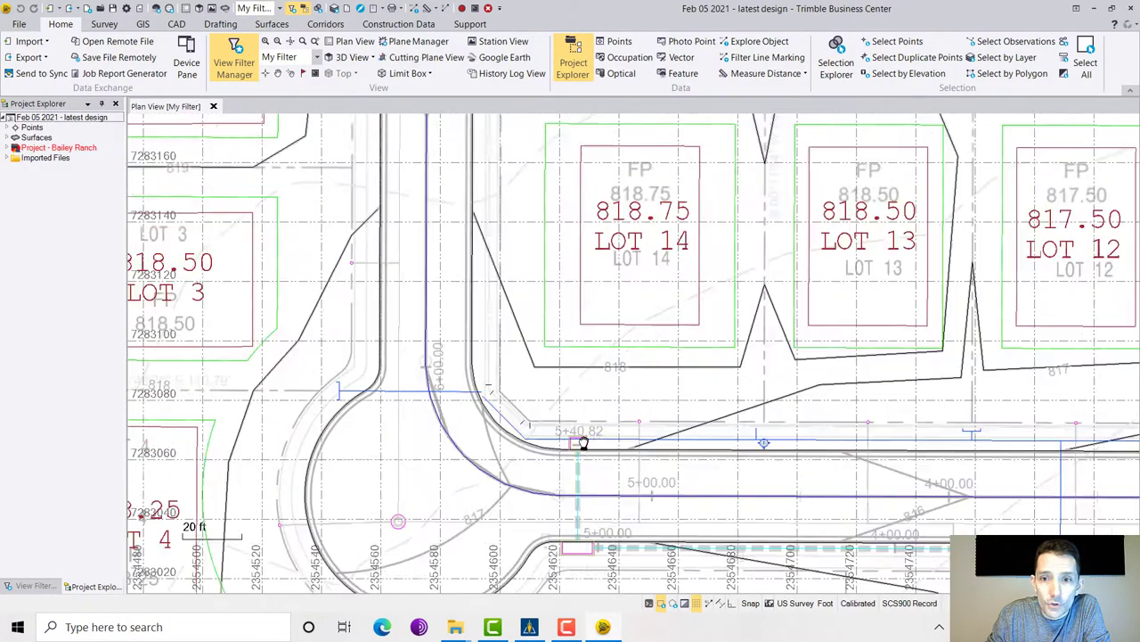
scroll(570, 182, "up", 1)
scroll(616, 178, "down", 3)
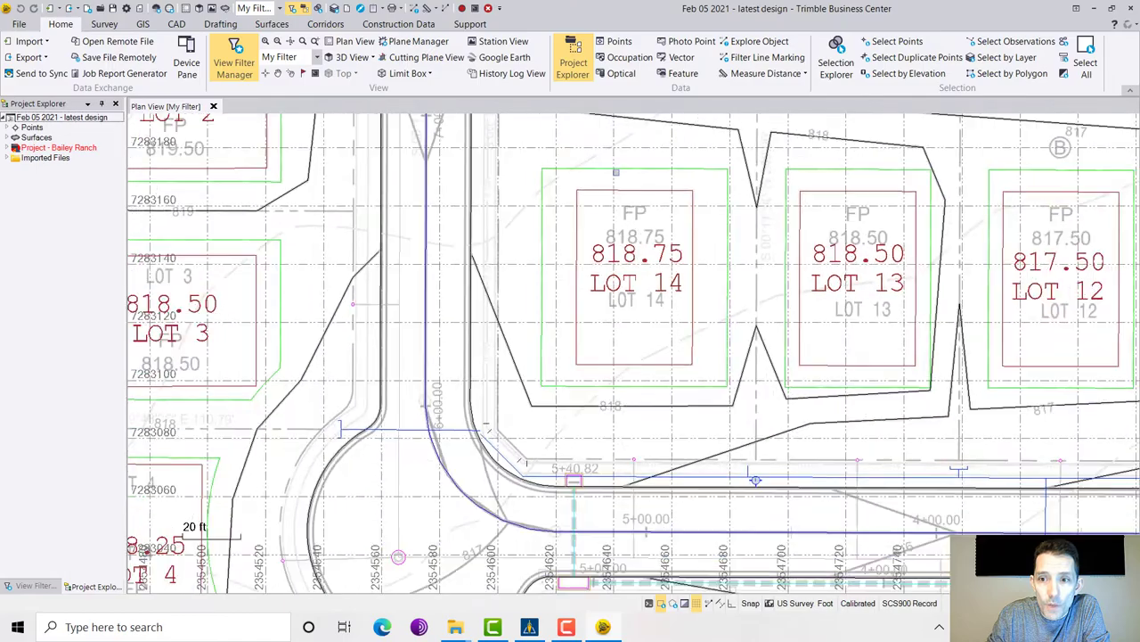
scroll(616, 178, "down", 3)
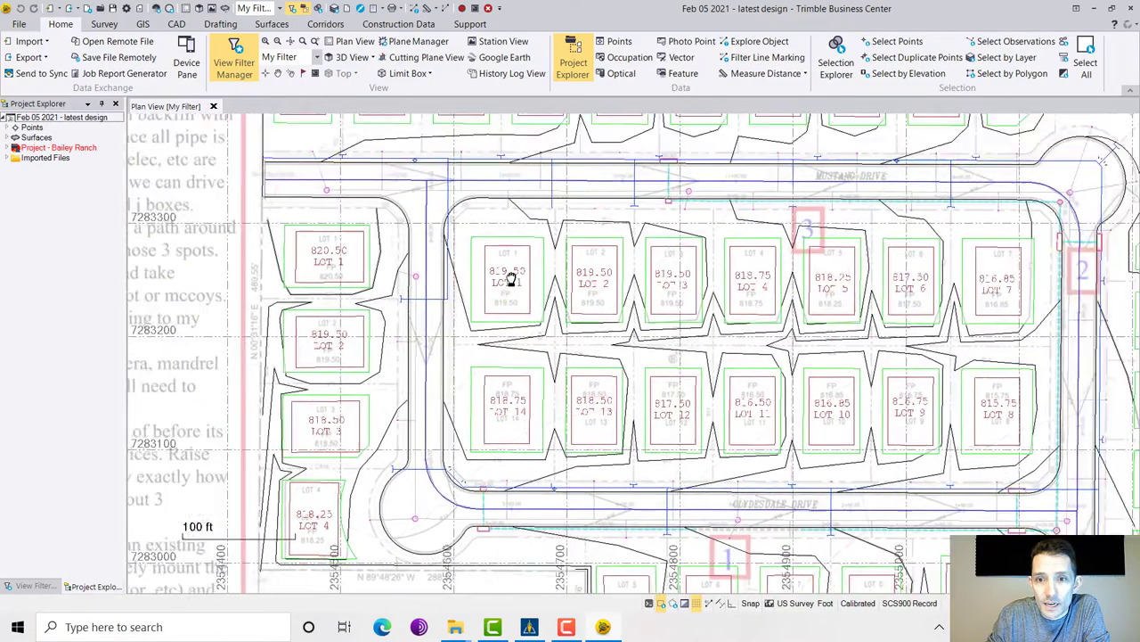
scroll(972, 250, "up", 2)
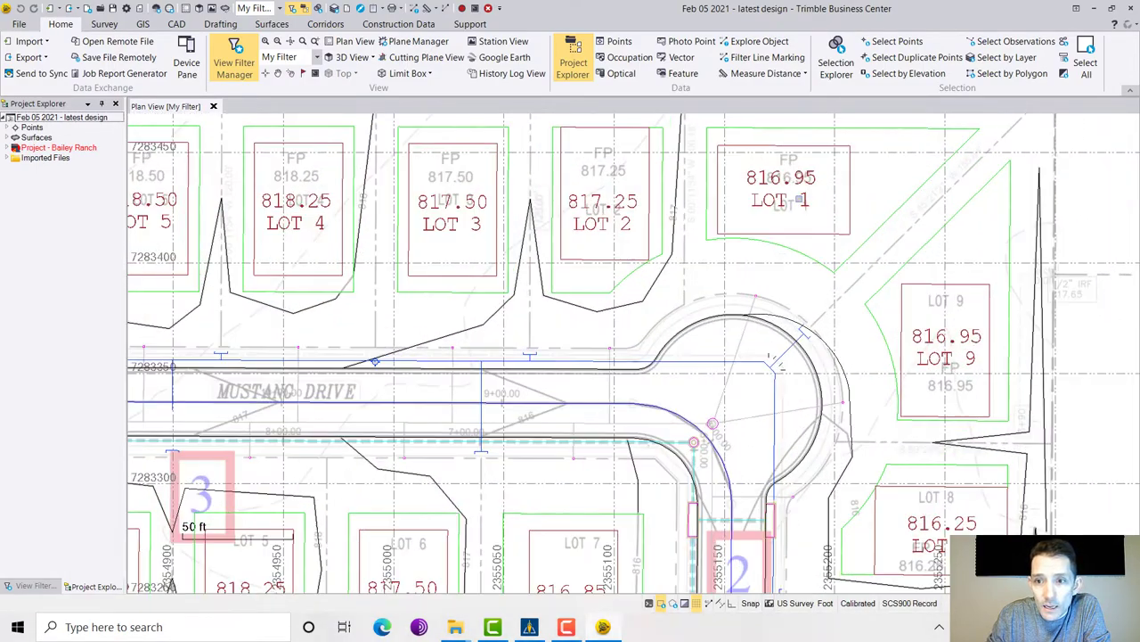
scroll(771, 384, "down", 3)
scroll(365, 217, "up", 2)
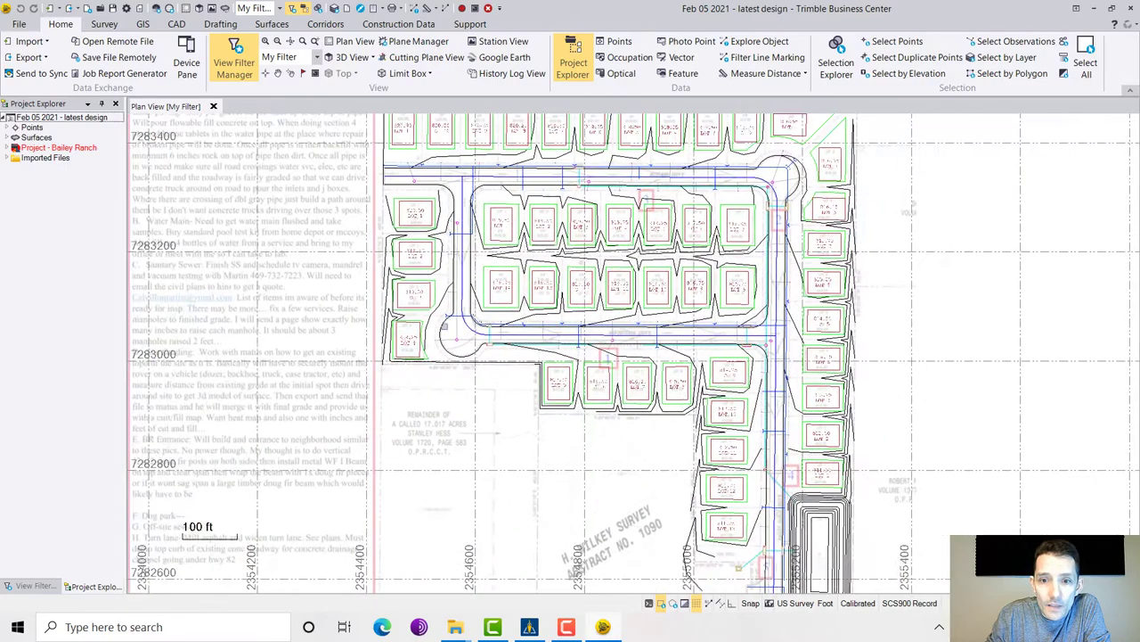
left_click_drag(365, 216, 341, 188)
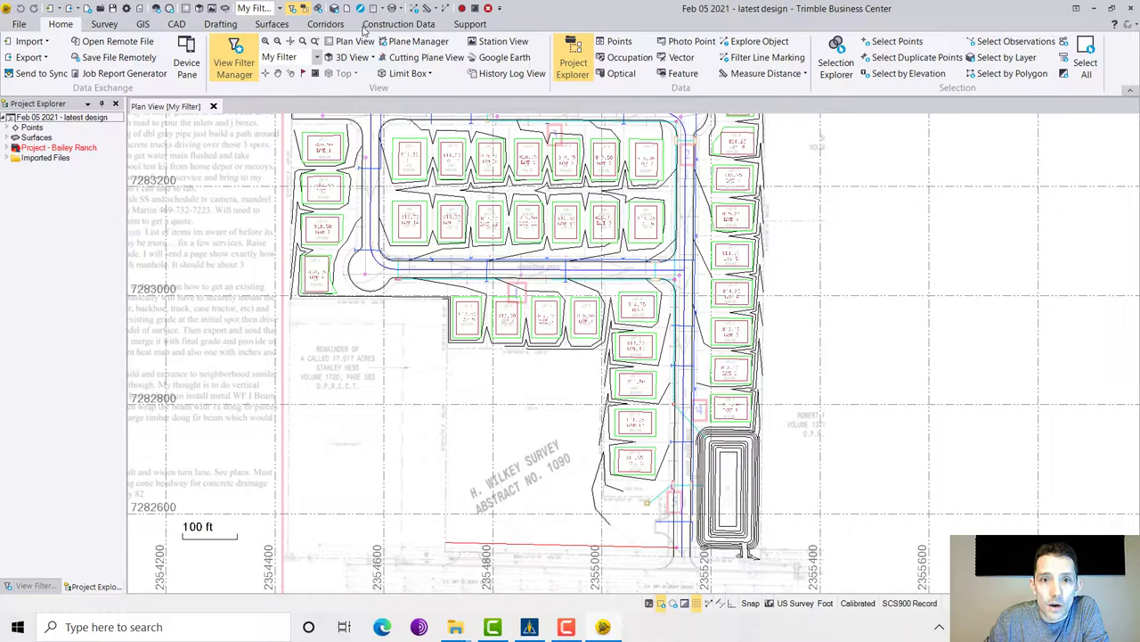
Step: Try CAD > Capture Image, dismiss the Command Not Licensed message, and go to Support
left_click(181, 24)
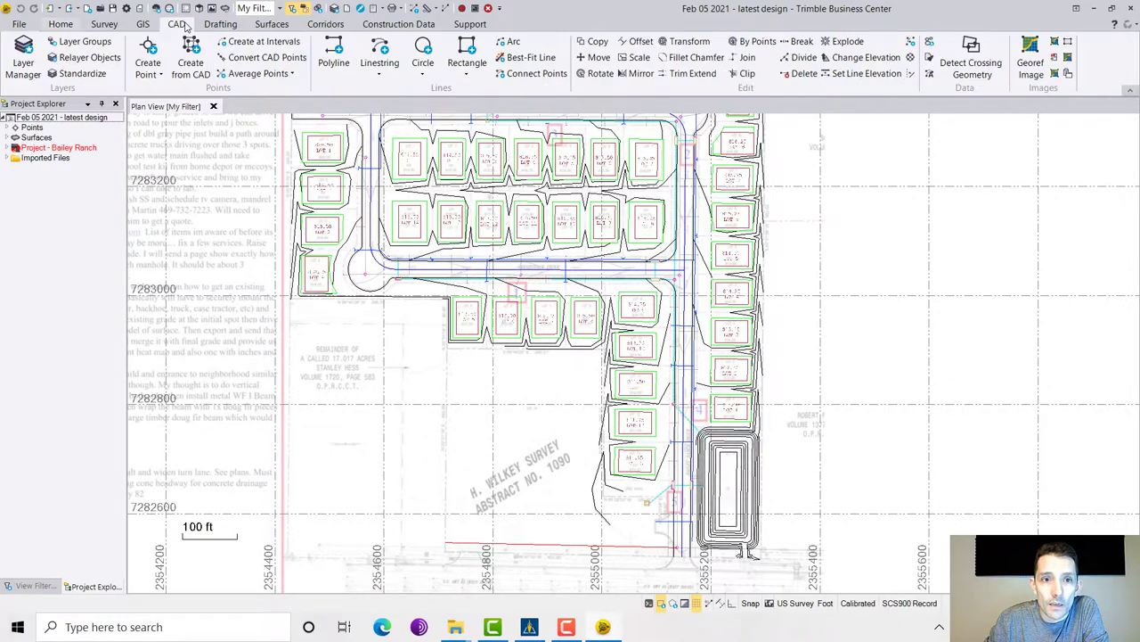
left_click(1068, 43)
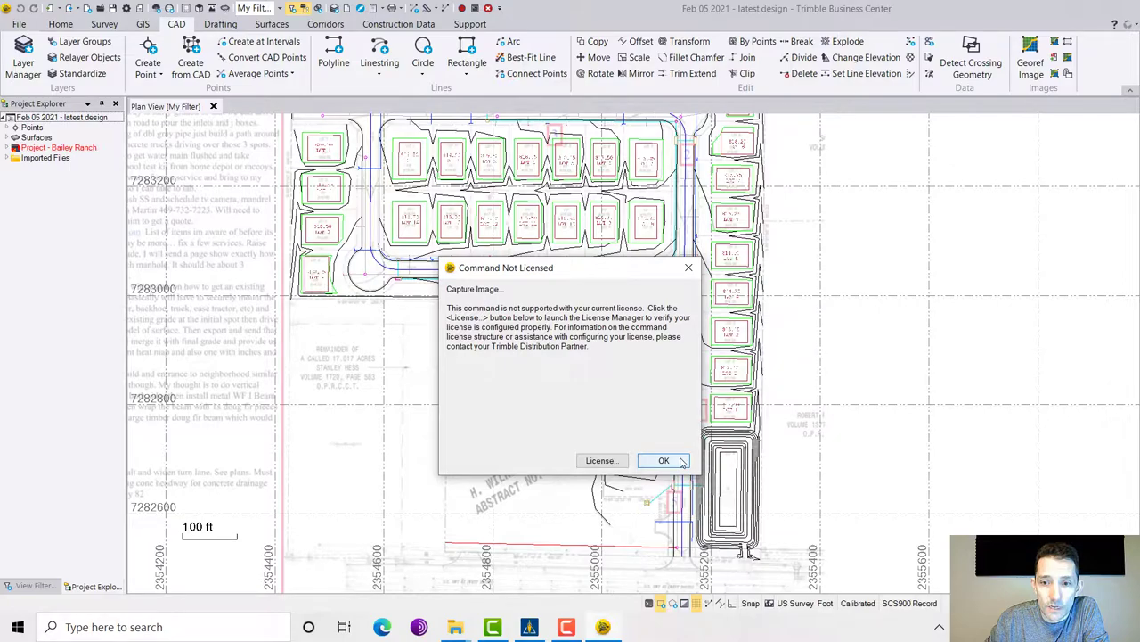
left_click(664, 460)
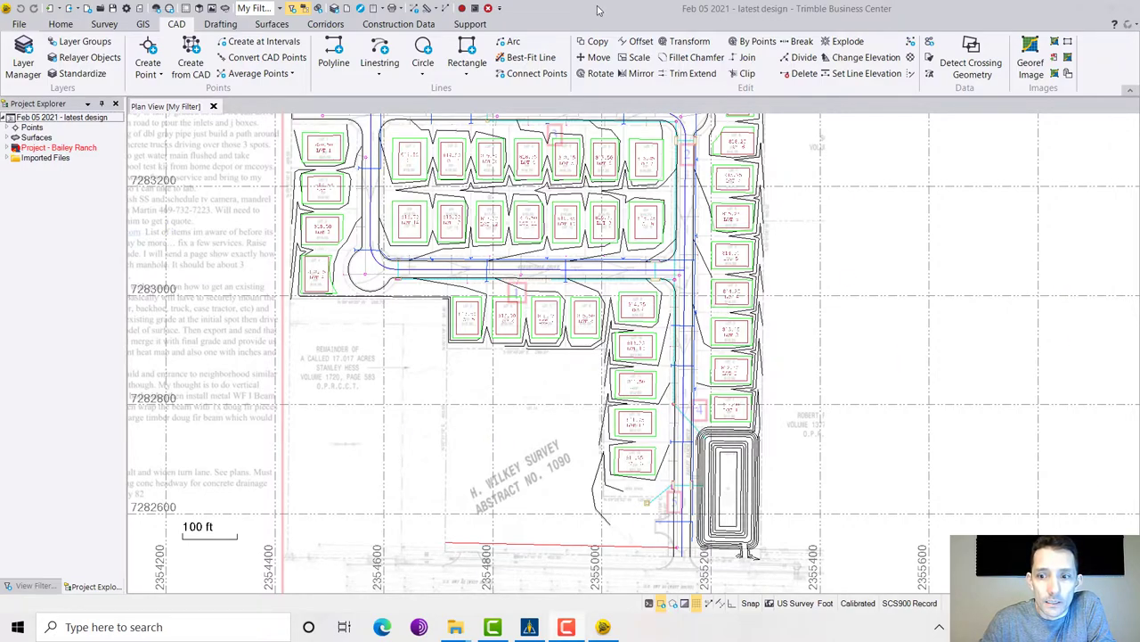
left_click(485, 24)
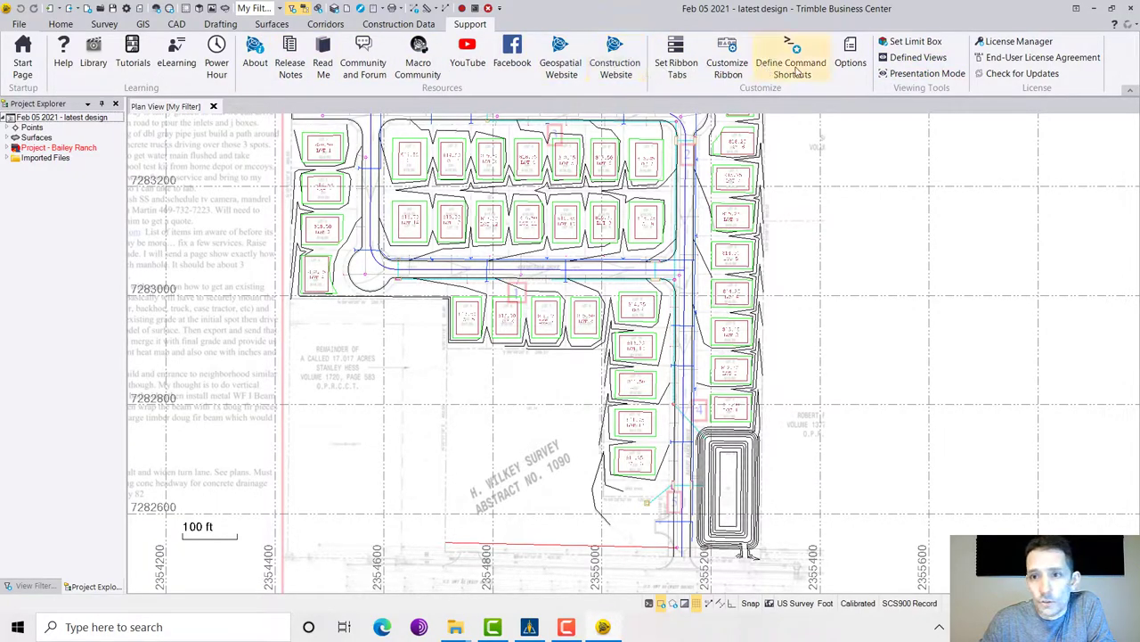
Step: Apply the hardware-key license in License Manager and return to the CAD tools
left_click(1019, 41)
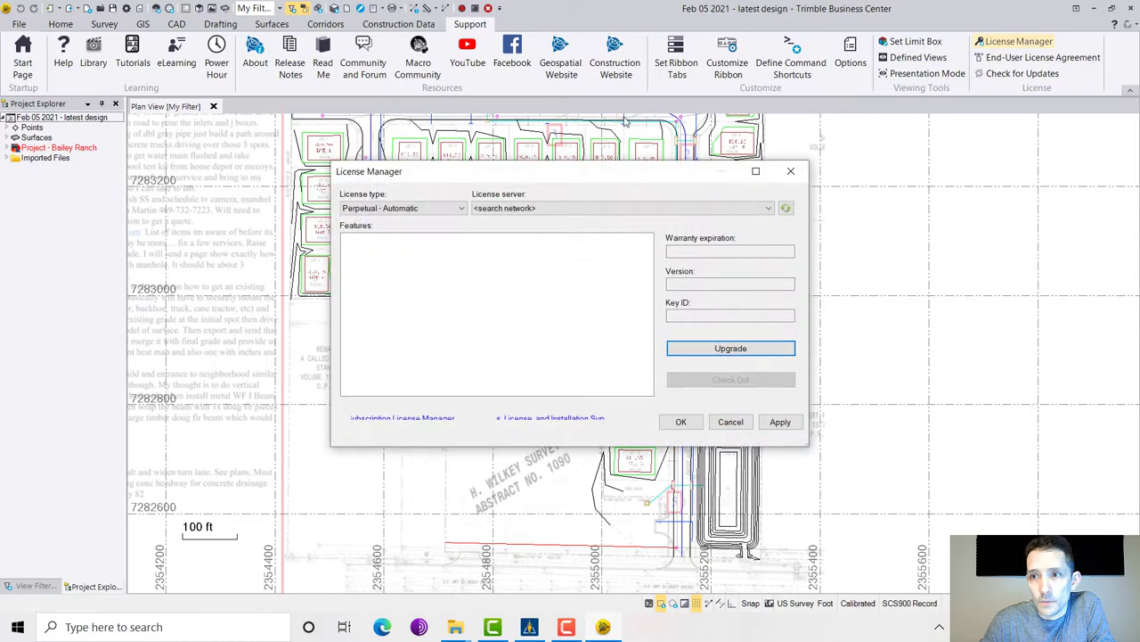
left_click(782, 420)
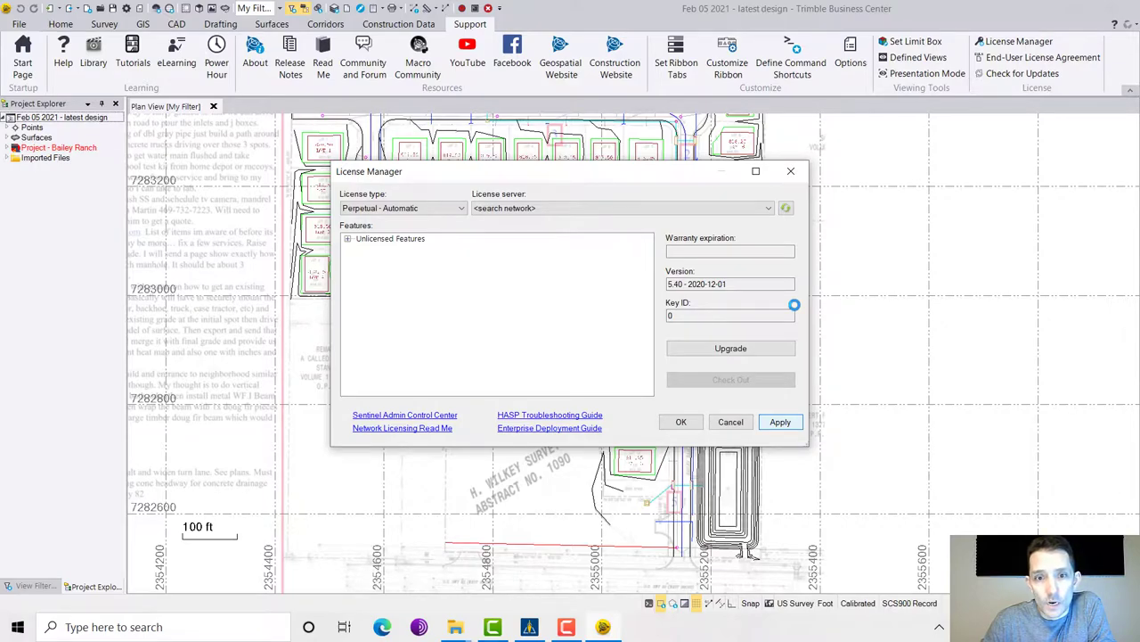
left_click(681, 422)
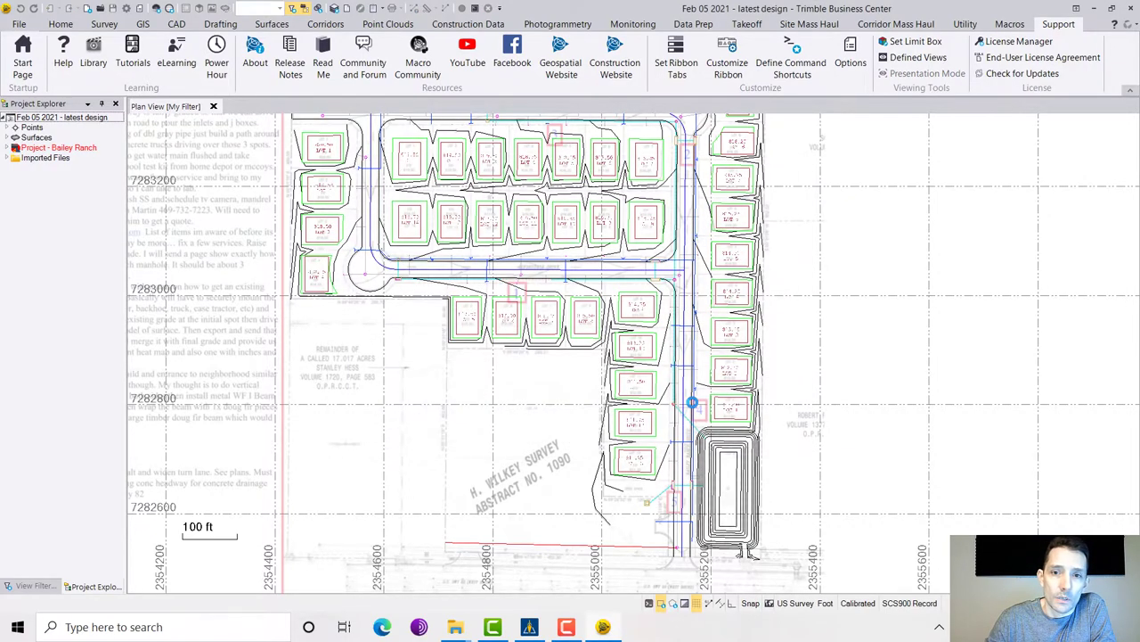
left_click(181, 26)
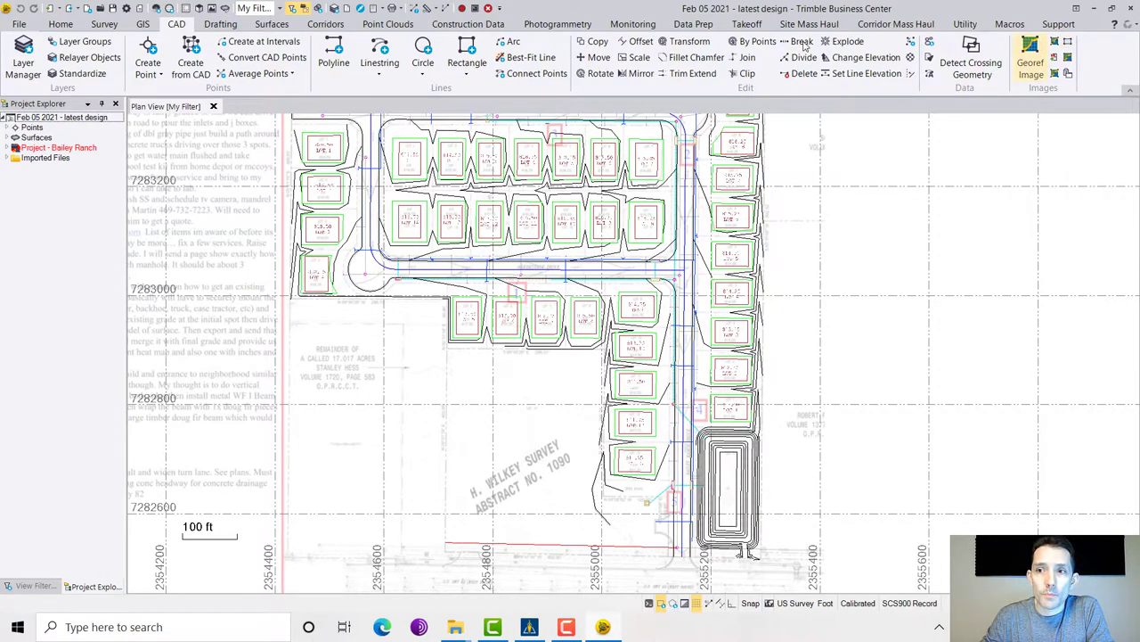
Step: Start Capture Image with file name 'FD- plan' at Very High Resolution (300 DPI)
left_click(1069, 42)
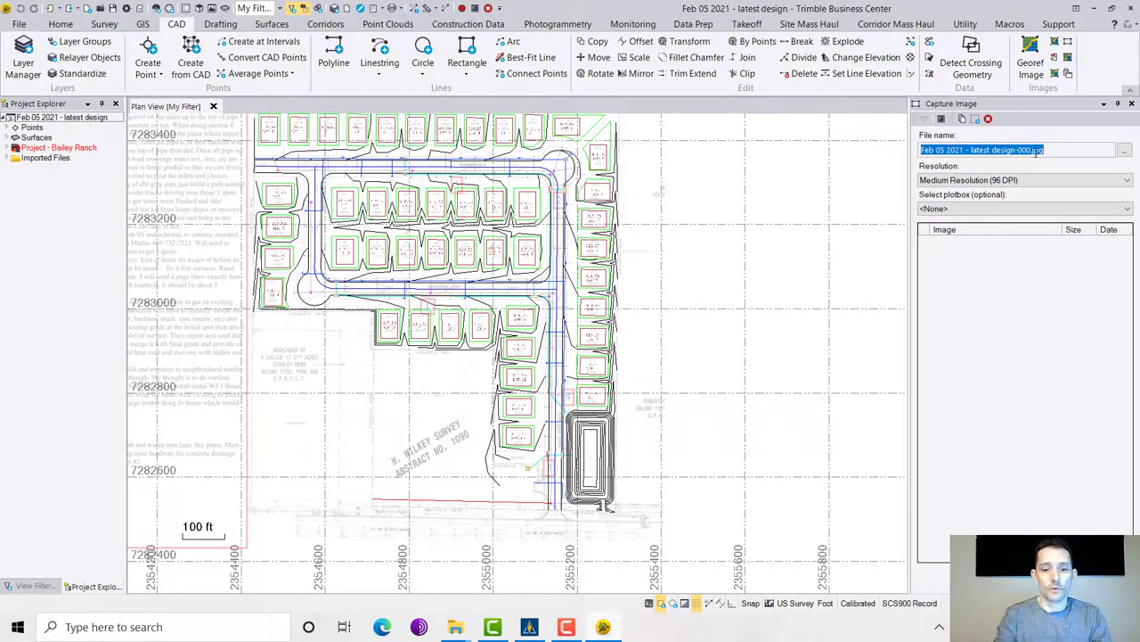
type("FD- ")
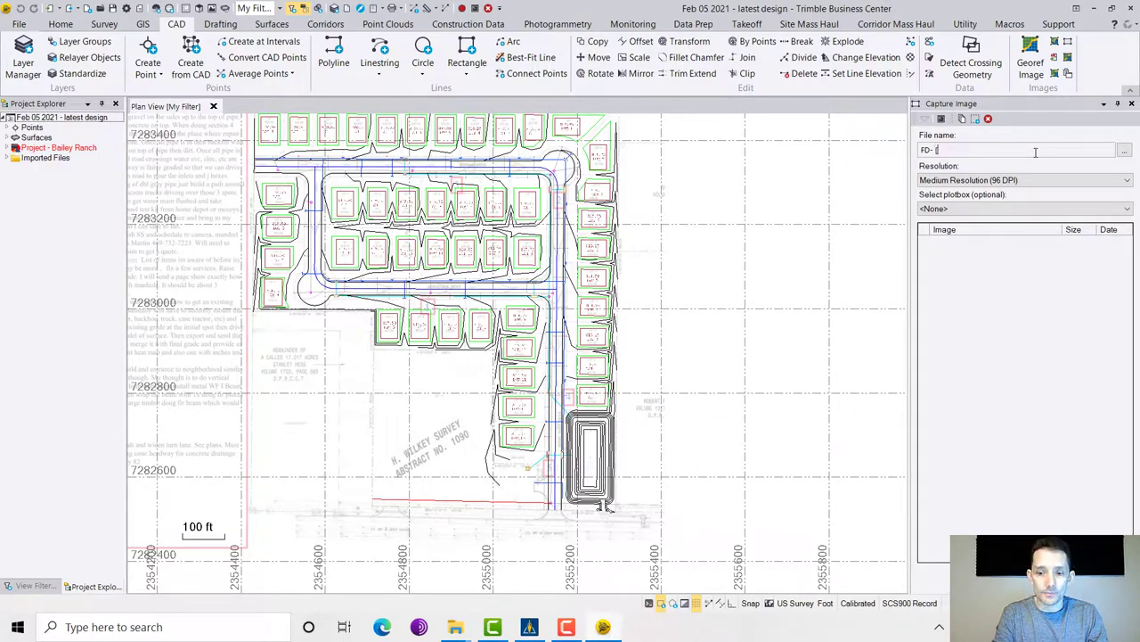
type("pa")
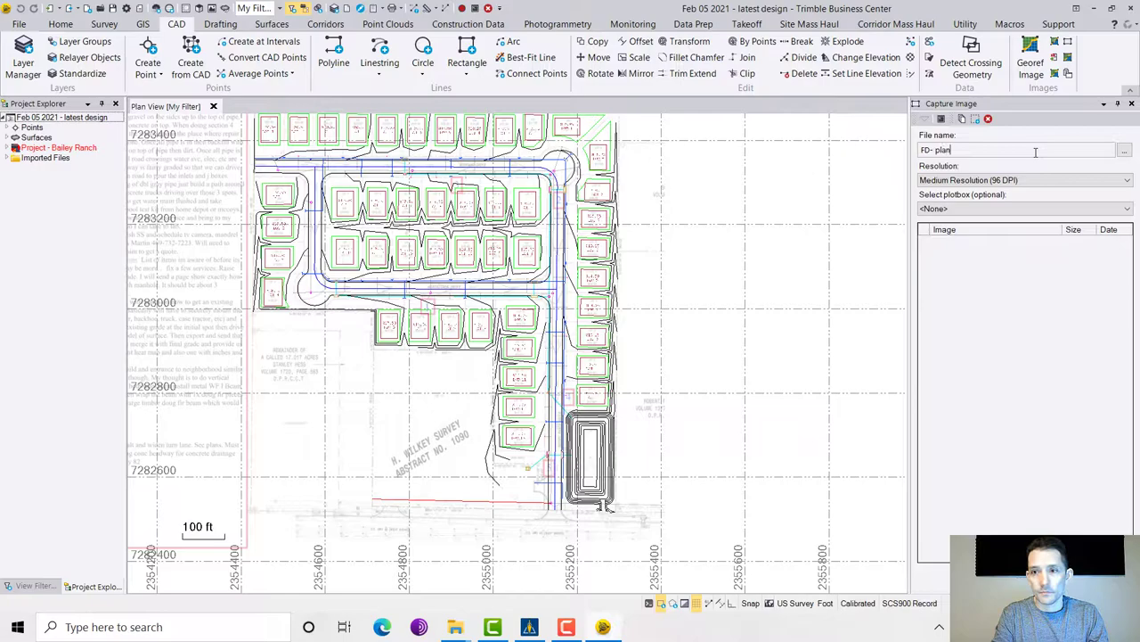
left_click(1056, 181)
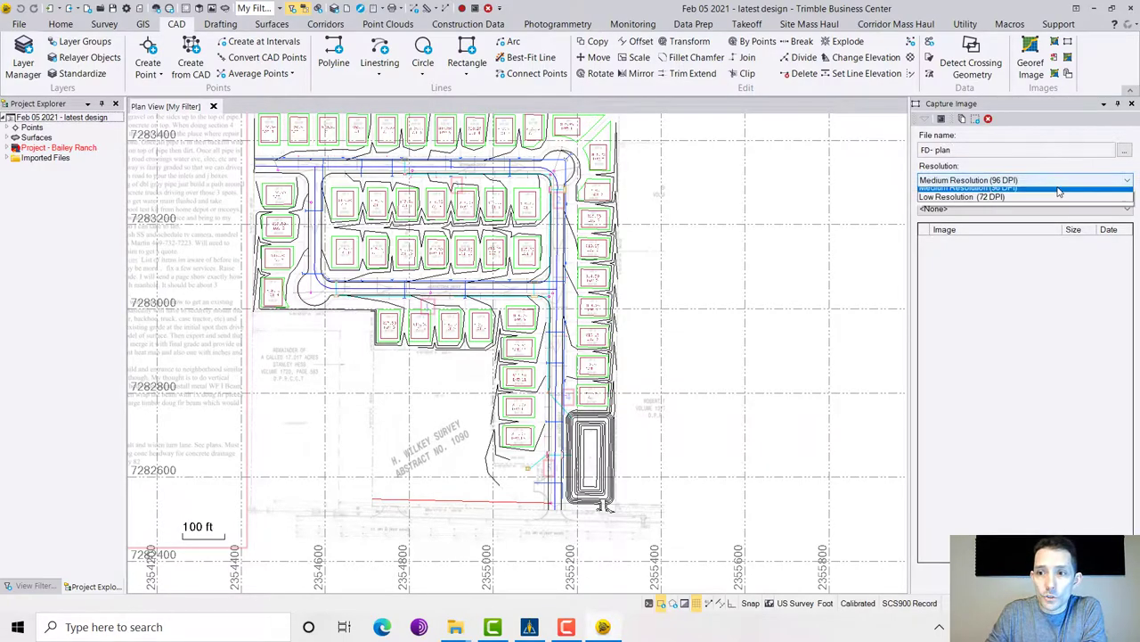
left_click(980, 193)
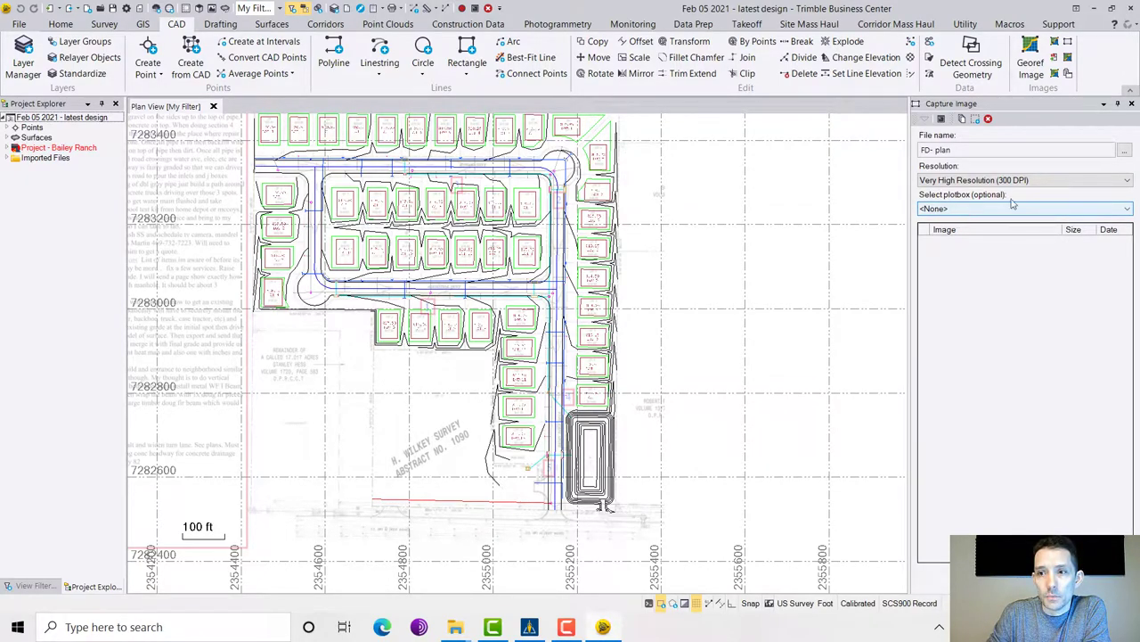
Step: Set the capture save folder to Trimble SCS900 Data\Bailey Ranch\Background Images
left_click(1124, 151)
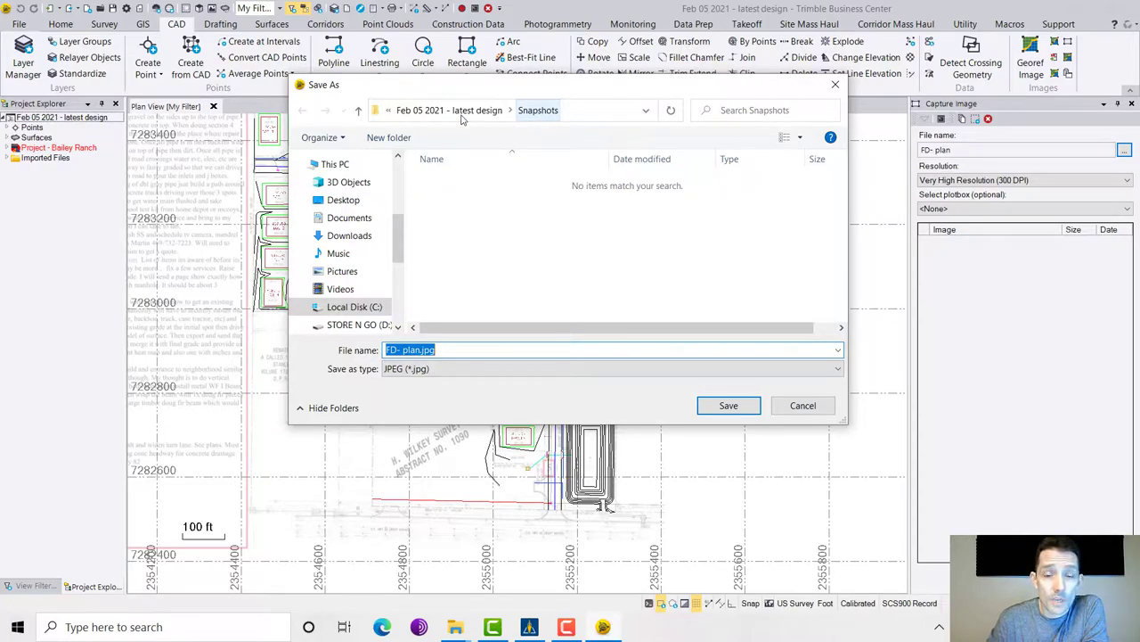
left_click(352, 307)
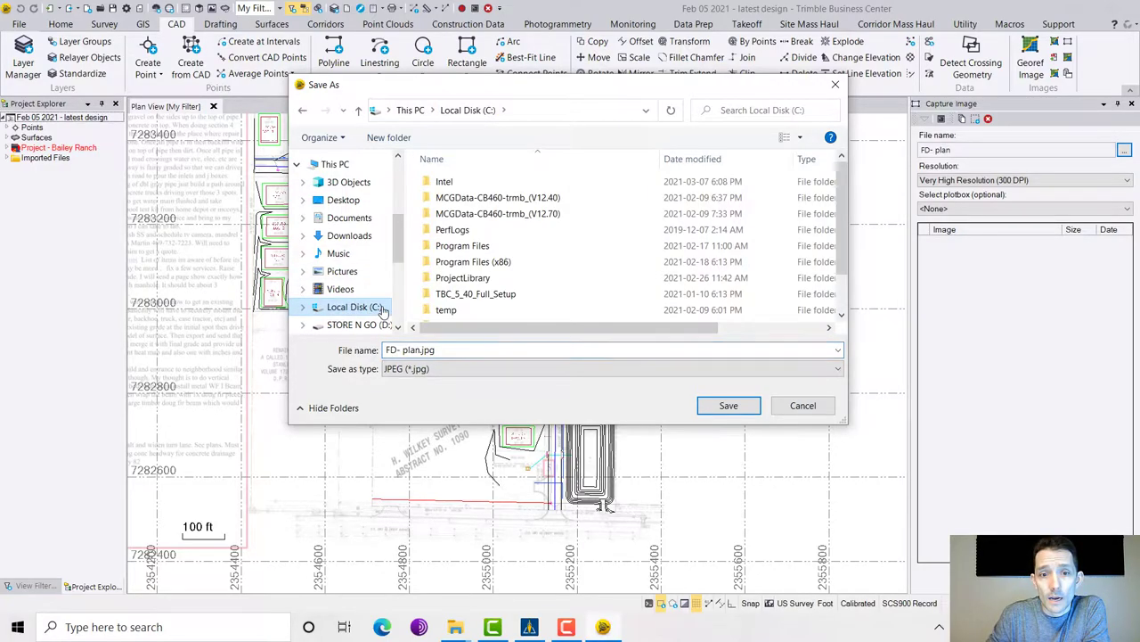
scroll(487, 287, "down", 1)
double_click(492, 282)
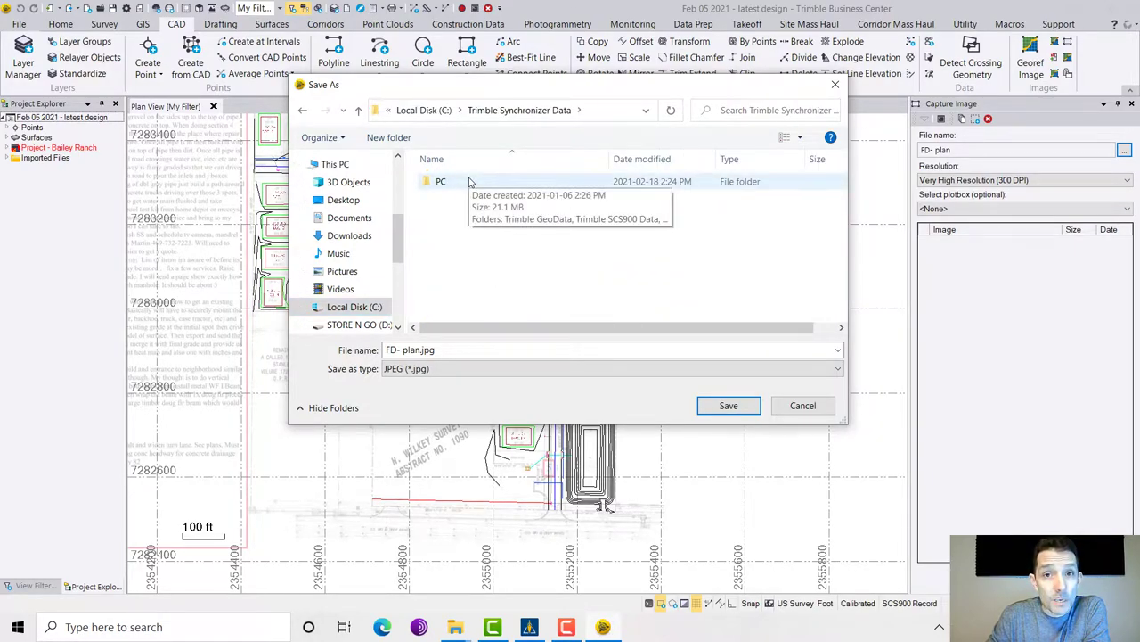
double_click(441, 183)
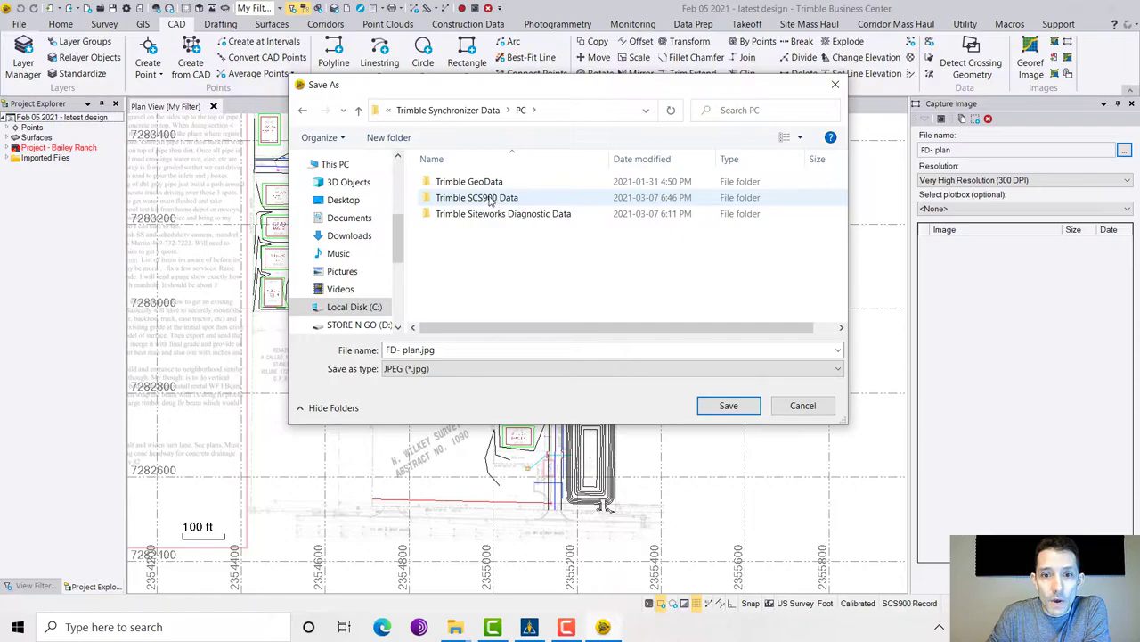
double_click(471, 200)
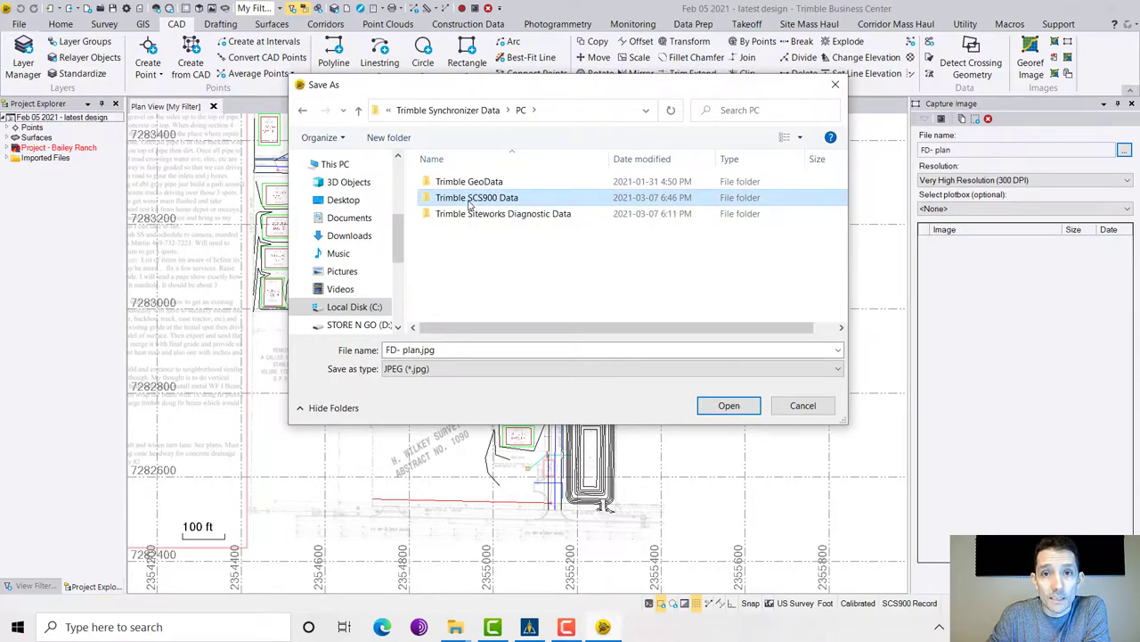
double_click(472, 199)
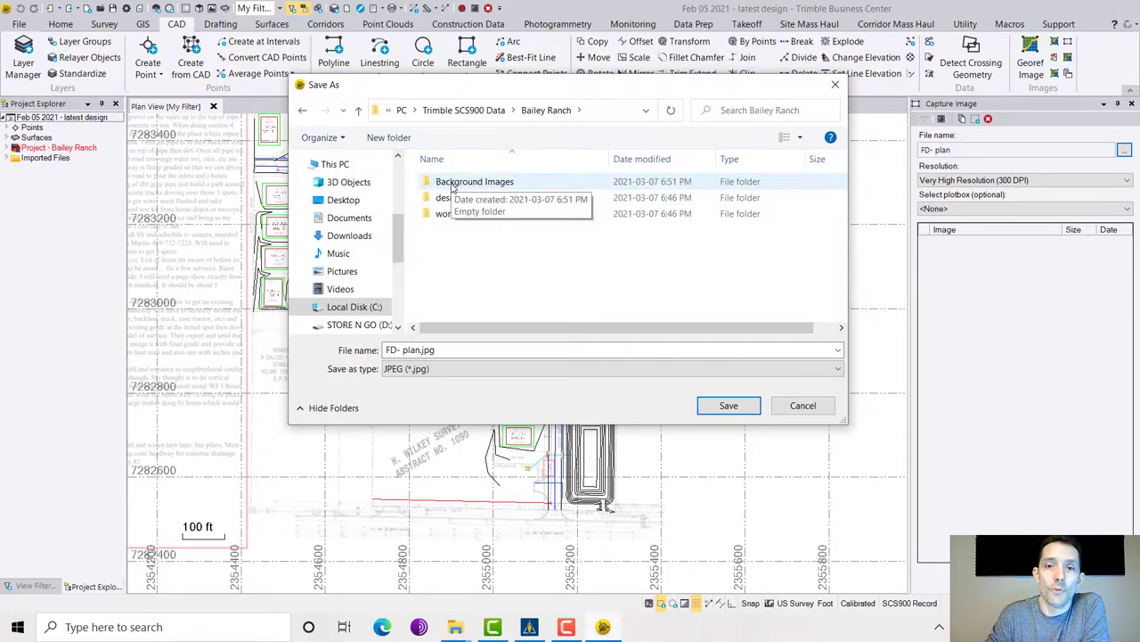
double_click(453, 183)
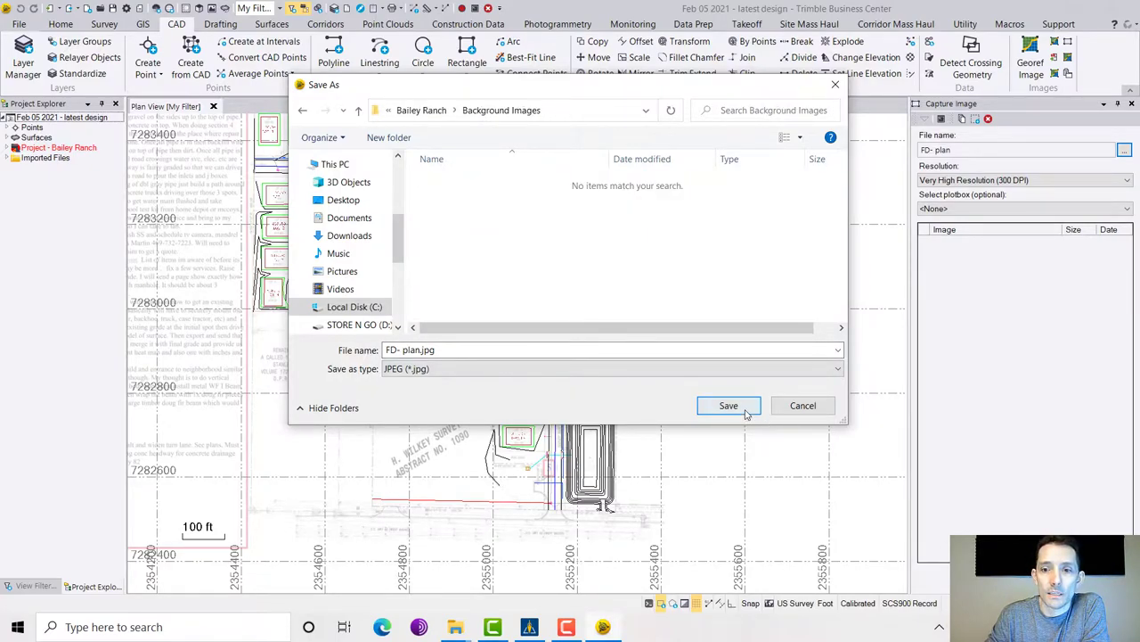
left_click(743, 409)
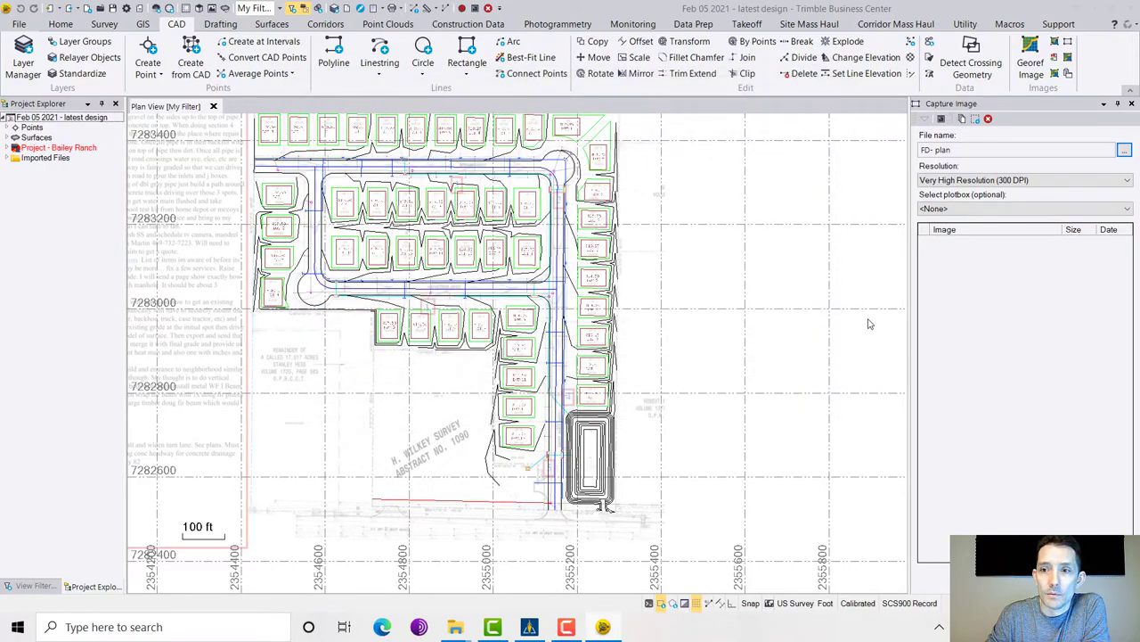
Step: Change the capture file type to GIF, giving FD- plan.gif
left_click(1125, 151)
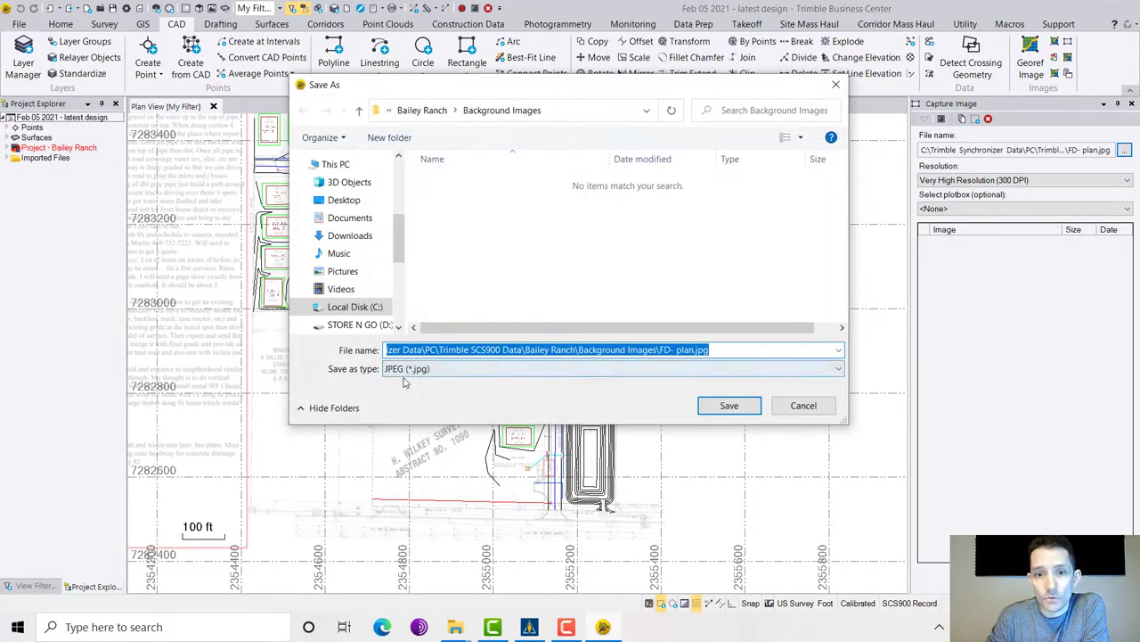
left_click(597, 370)
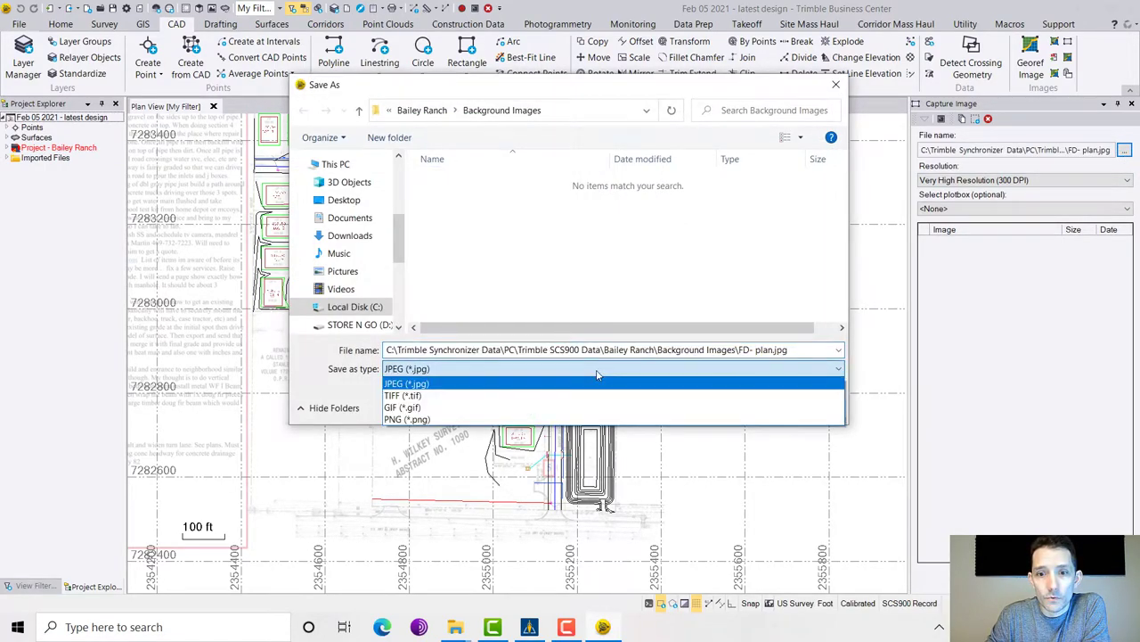
left_click(414, 407)
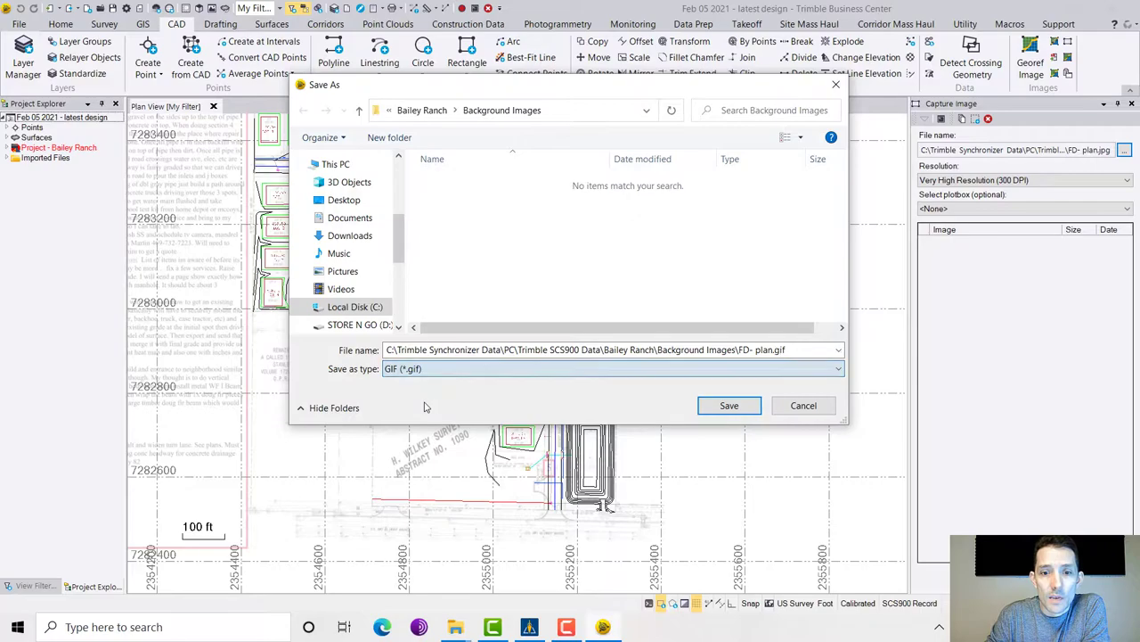
left_click(744, 405)
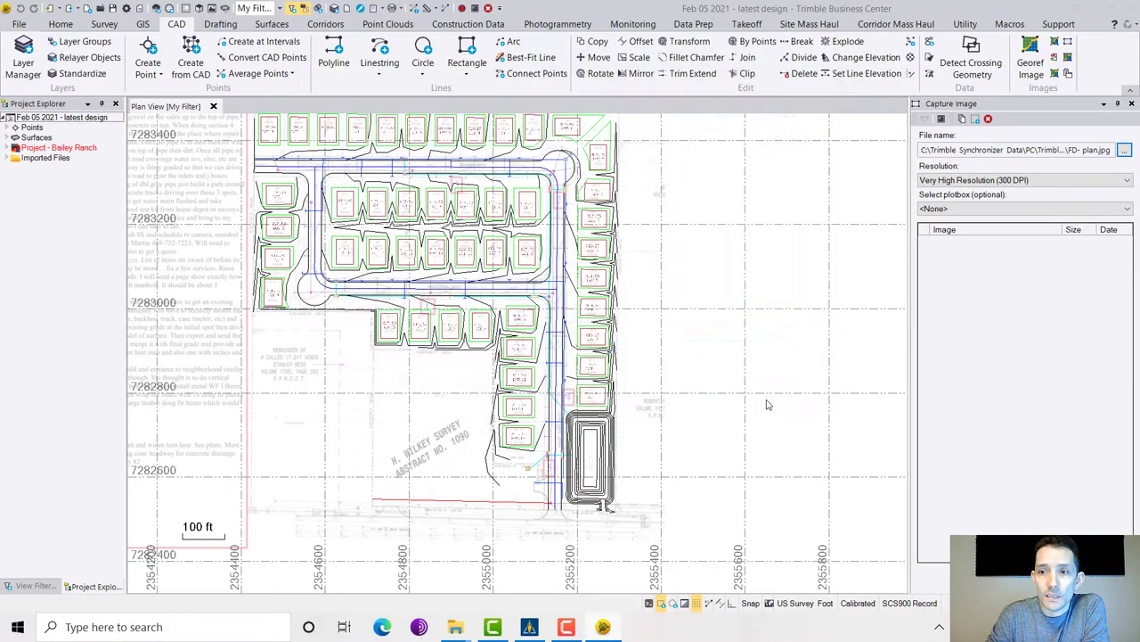
Step: Leave Plotbox at <None>, select the imported grading, road and storm plan PDF, then show View Filter Manager
left_click(1030, 212)
left_click(987, 214)
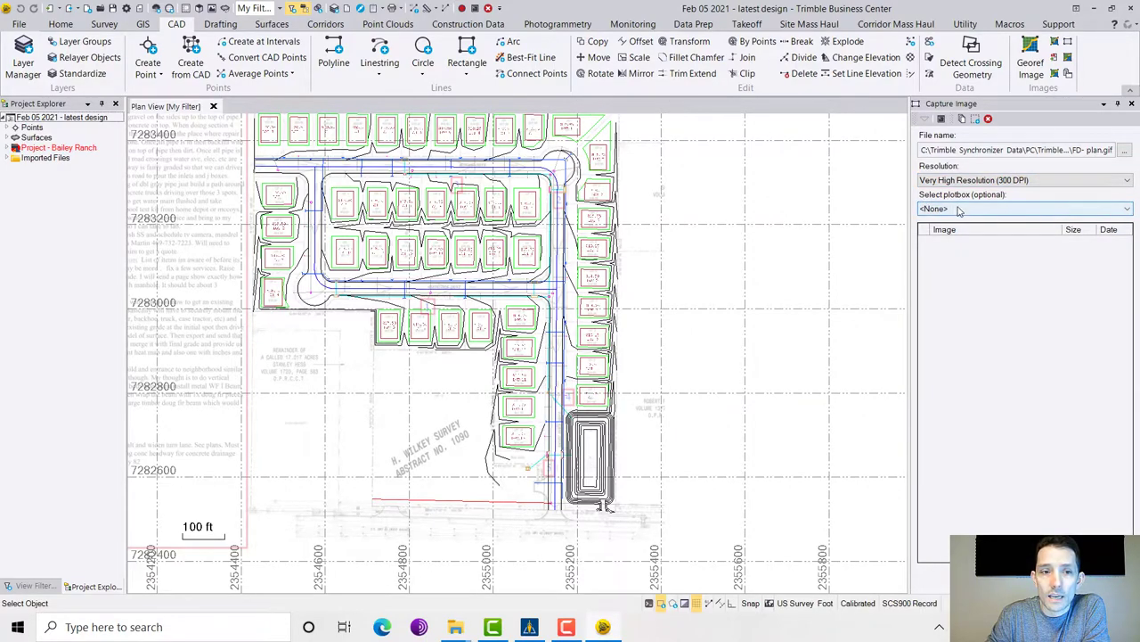
left_click(9, 158)
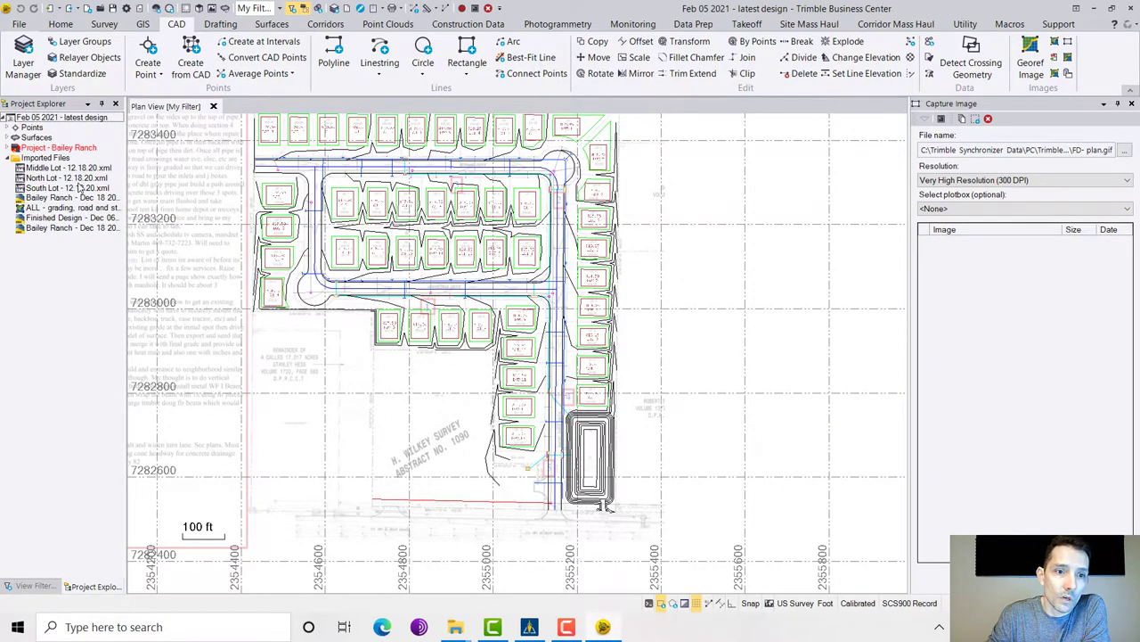
left_click(26, 214)
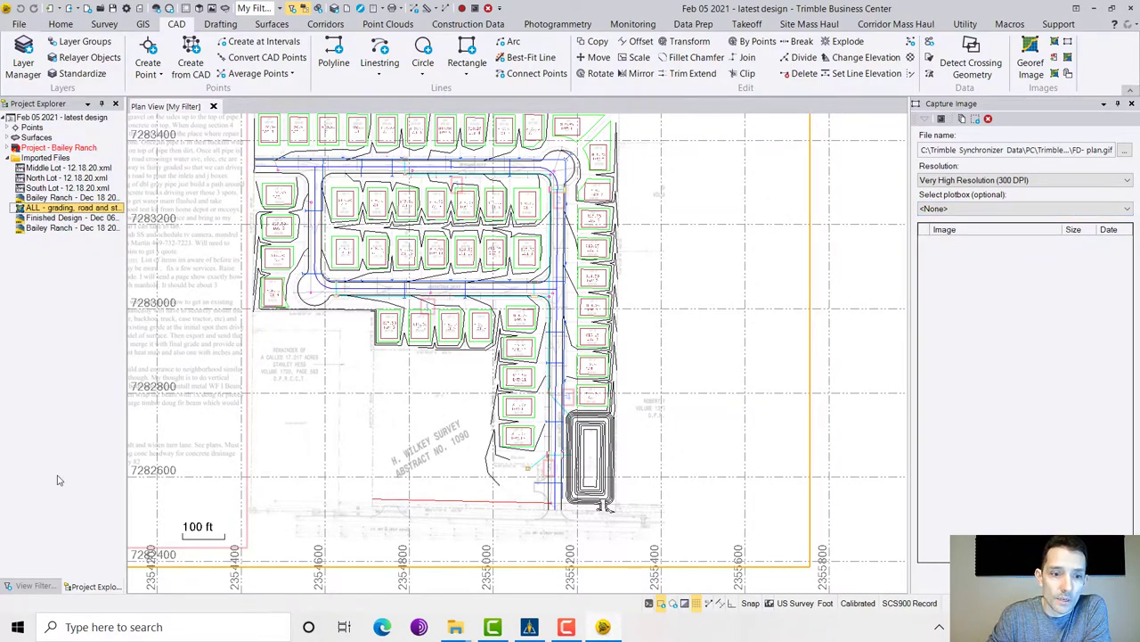
left_click(34, 587)
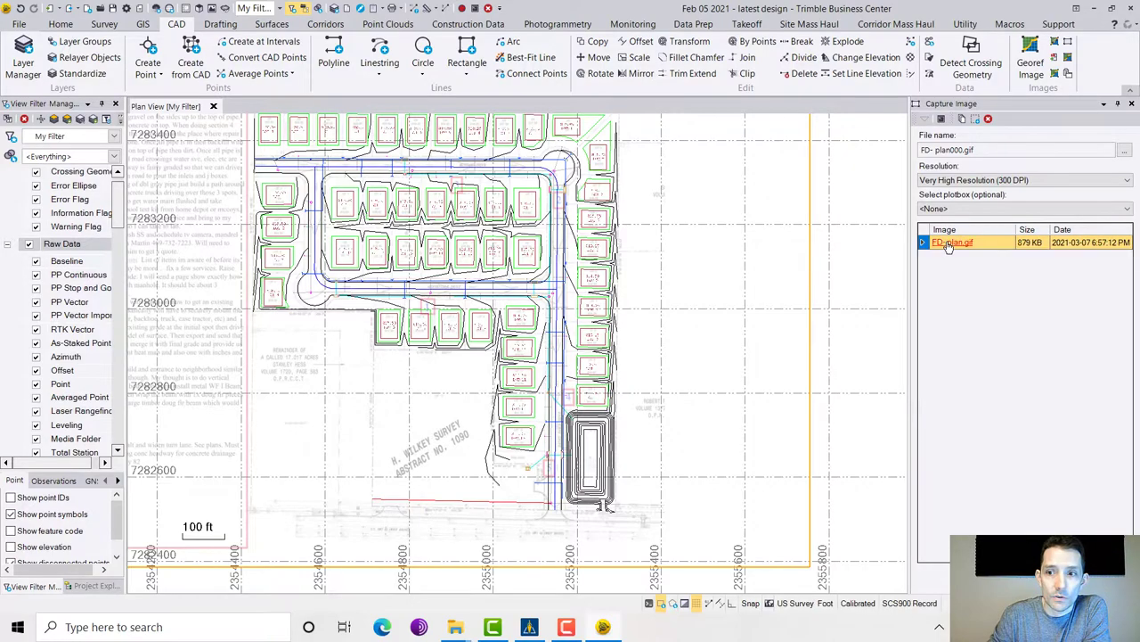
left_click(949, 244)
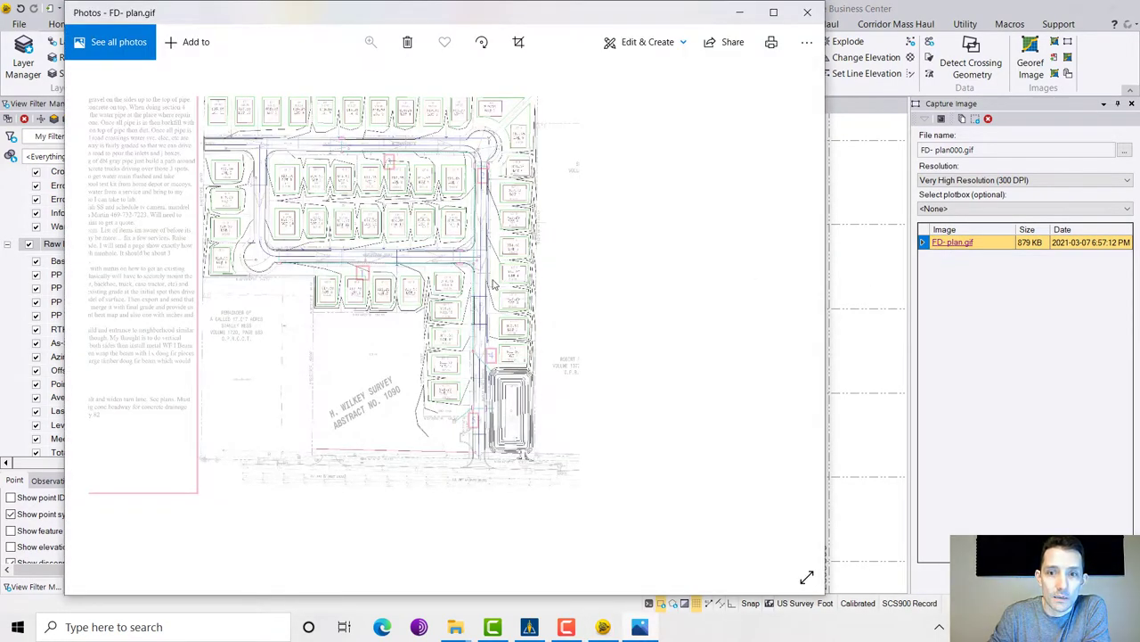
scroll(416, 221, "up", 2)
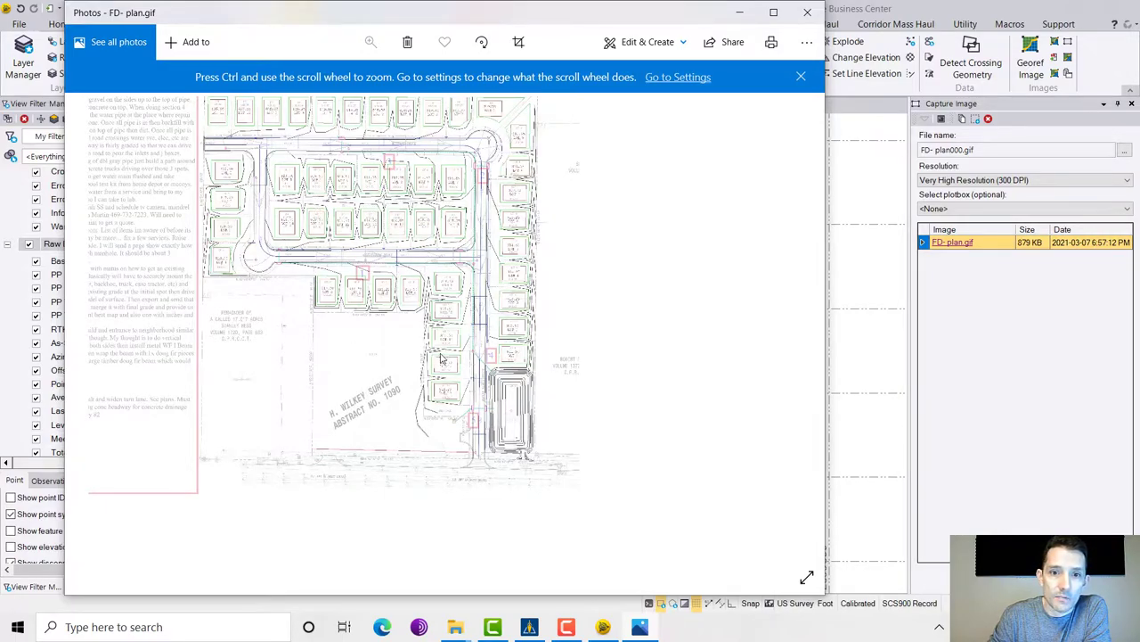
left_click(809, 12)
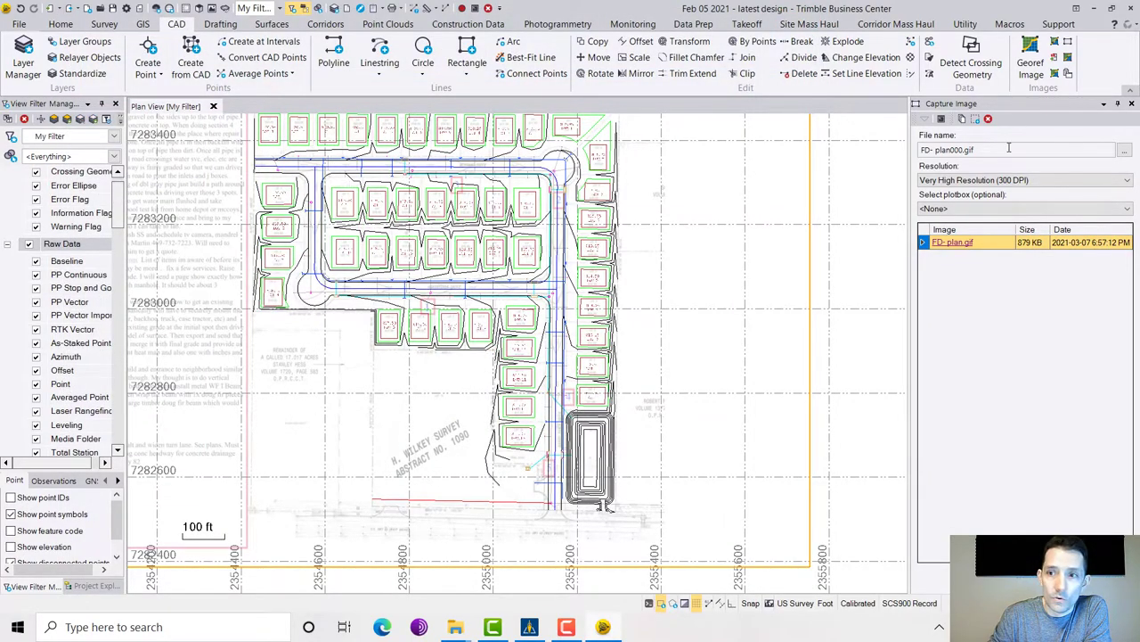
Step: Close the capture pane and pan to centre the georeferenced plan image
left_click(1131, 103)
scroll(751, 239, "down", 5)
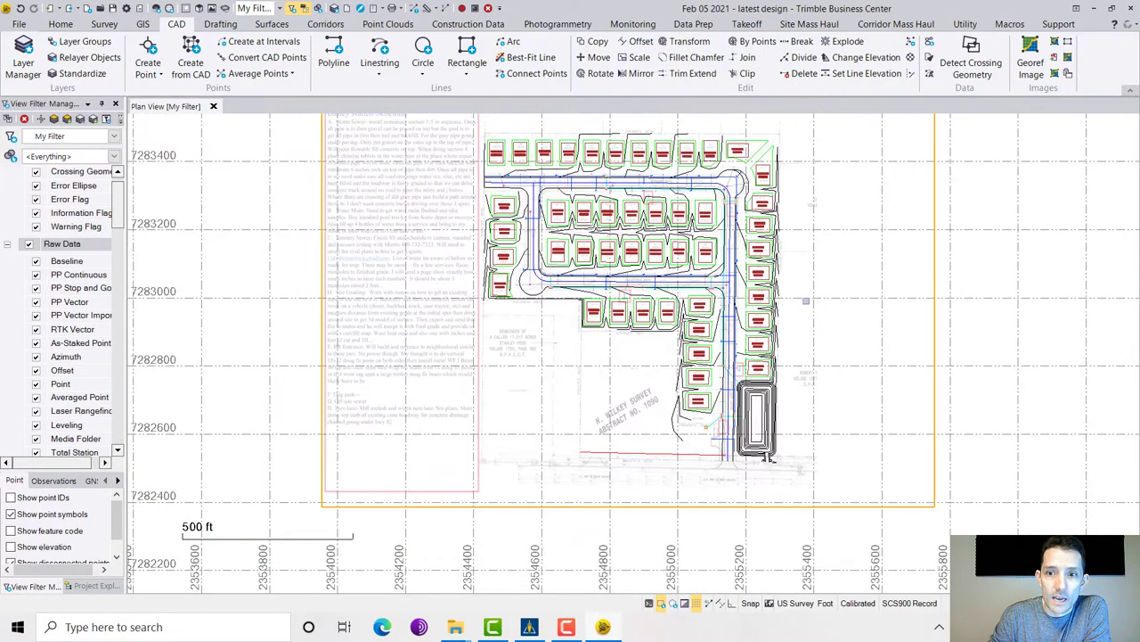
left_click_drag(751, 239, 657, 273)
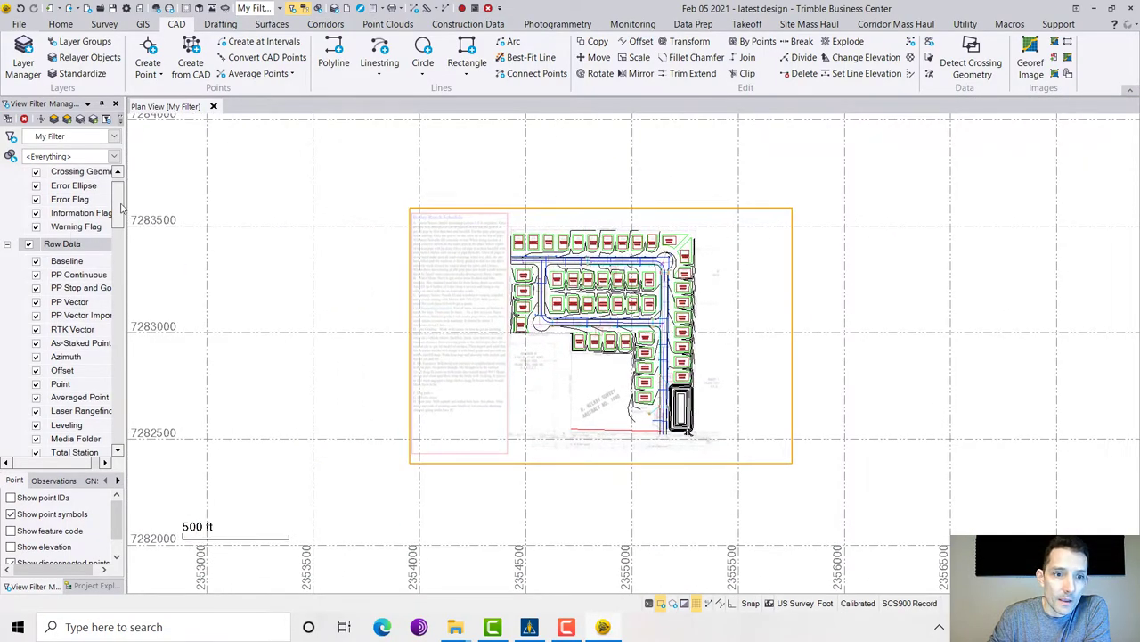
scroll(123, 208, "up", 1)
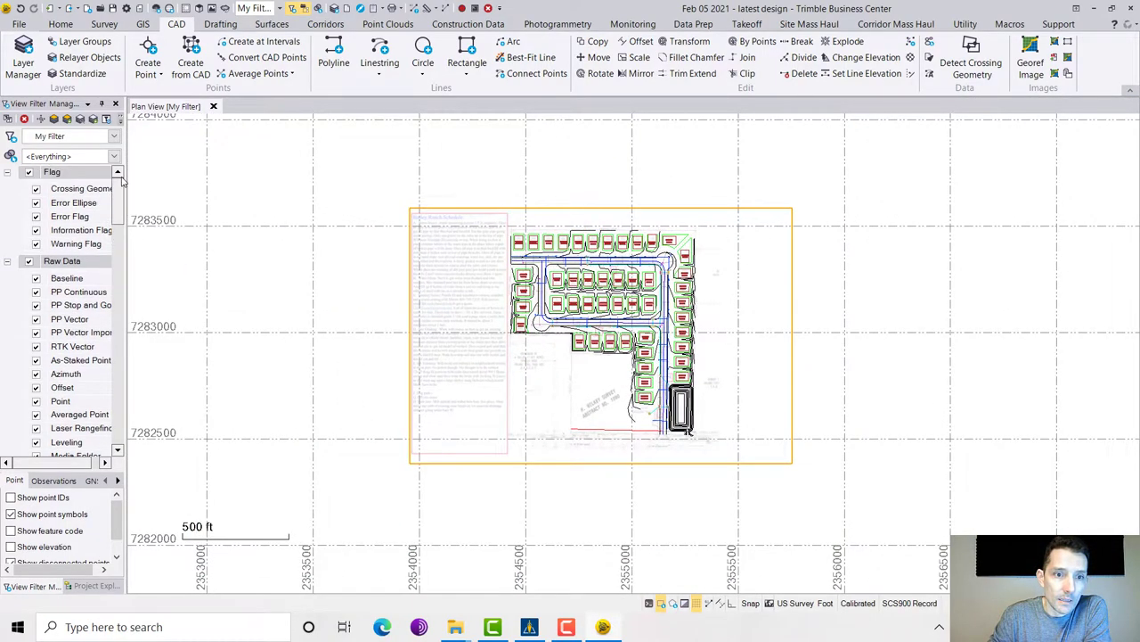
Step: Collapse Flag, Raw Data and Photogrammetry filters, hide all Finished Design layers, and show Project Explorer
left_click(7, 172)
left_click(7, 185)
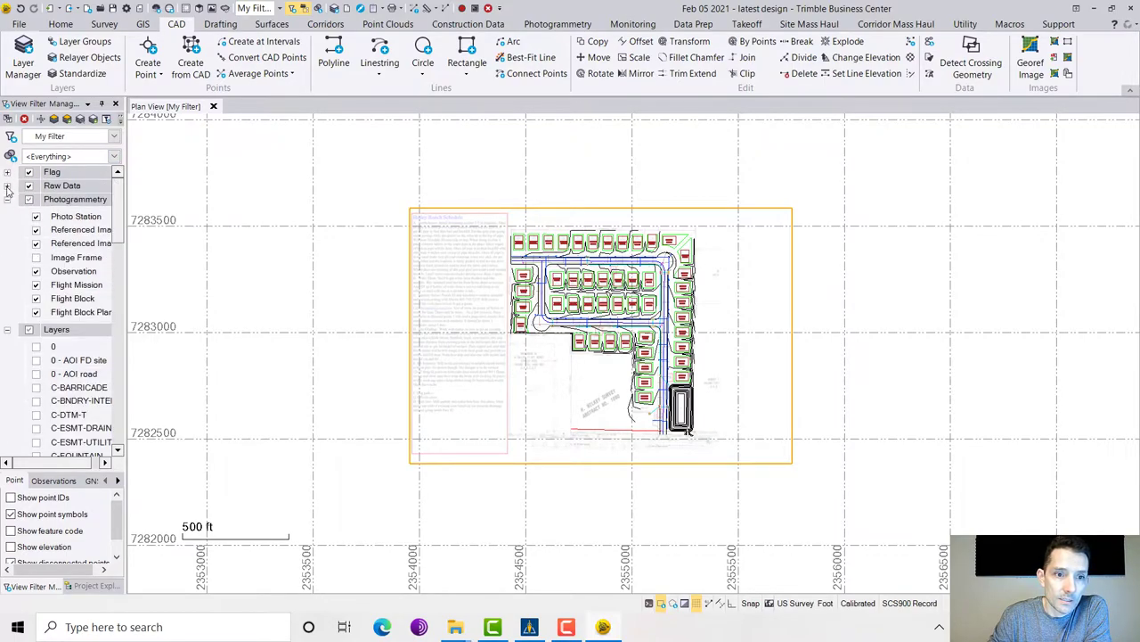
left_click(7, 199)
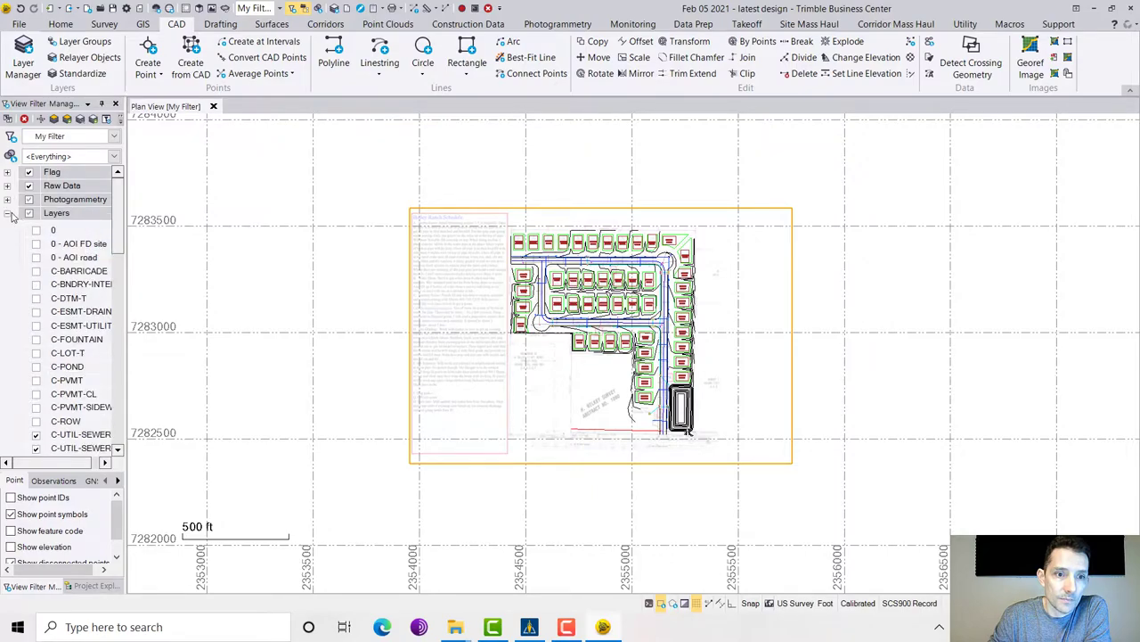
scroll(42, 312, "down", 12)
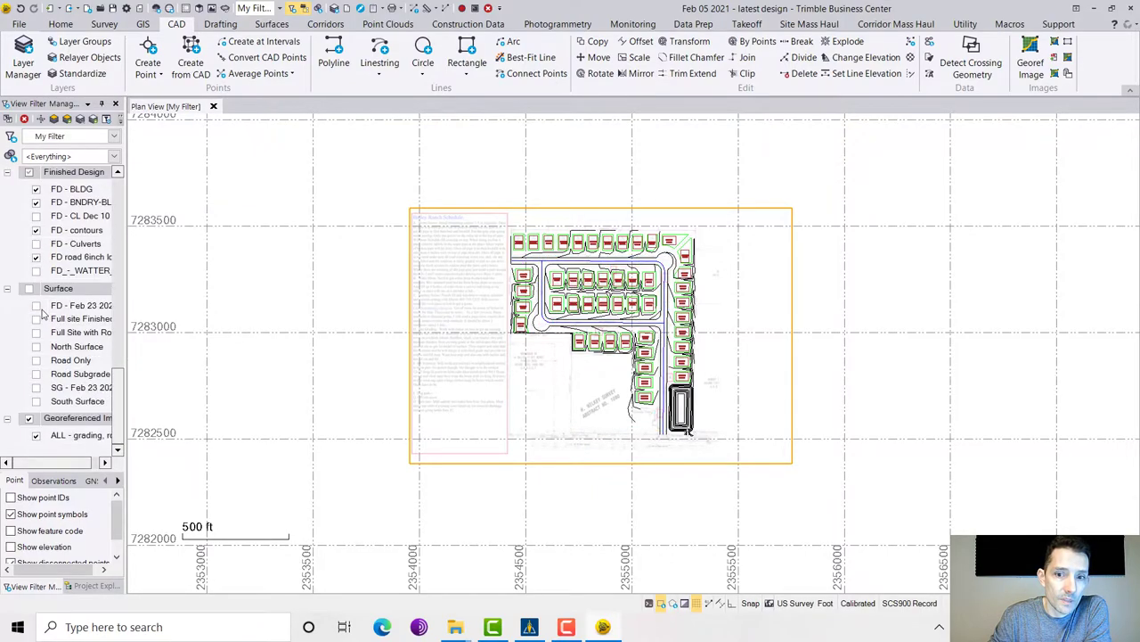
left_click(28, 172)
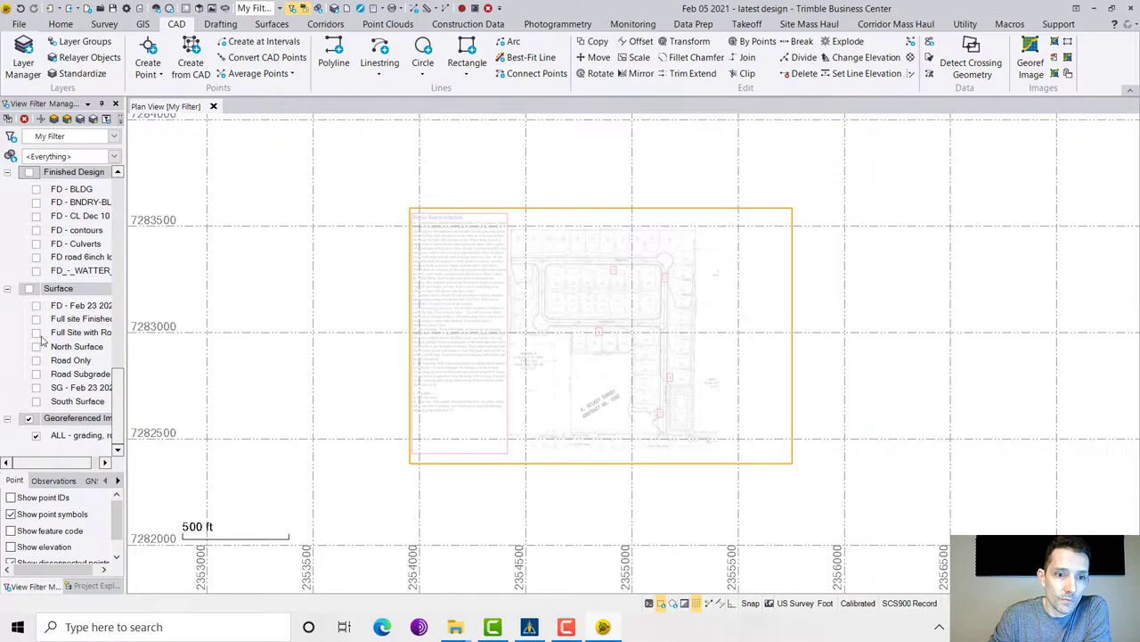
left_click(851, 246)
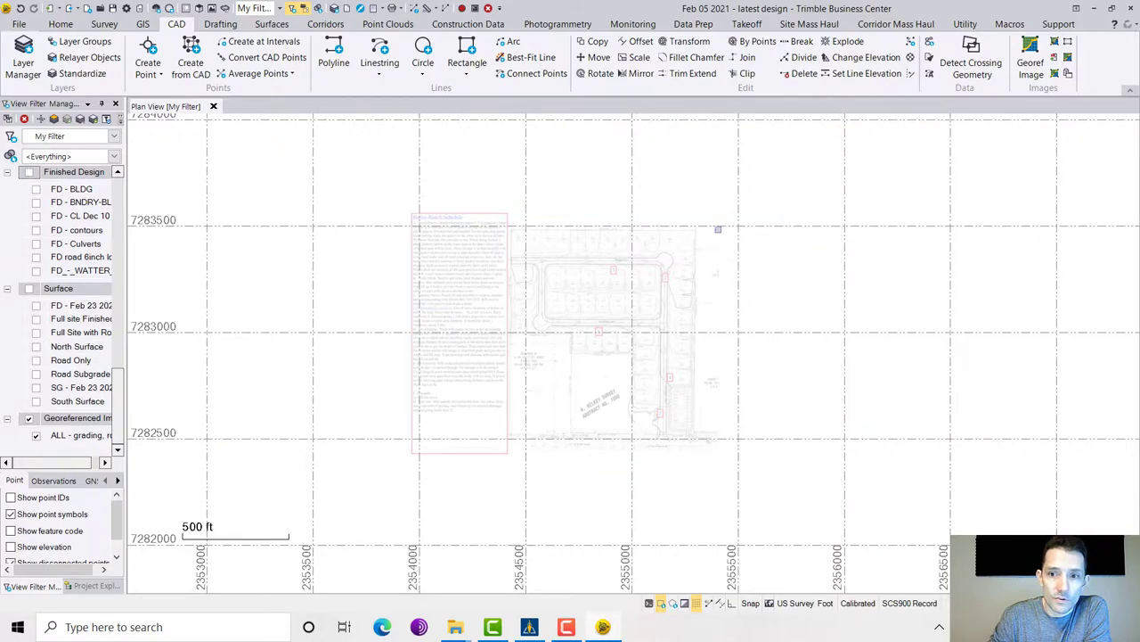
left_click(89, 587)
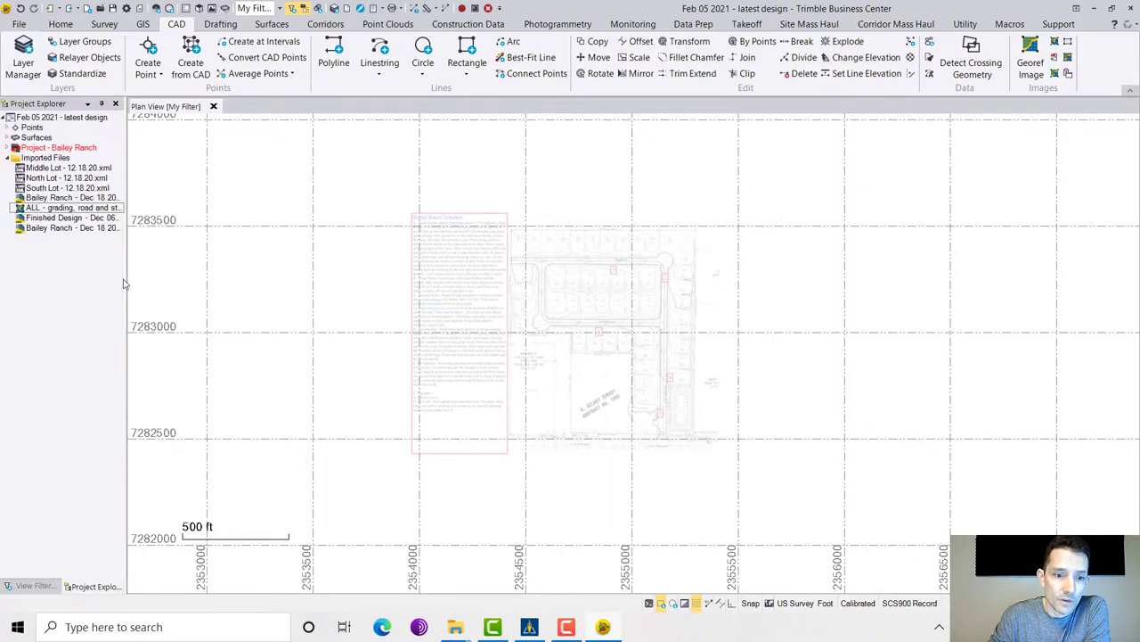
Step: Select the grading plan image and start Capture Image with Plotbox left at <None>
left_click(66, 208)
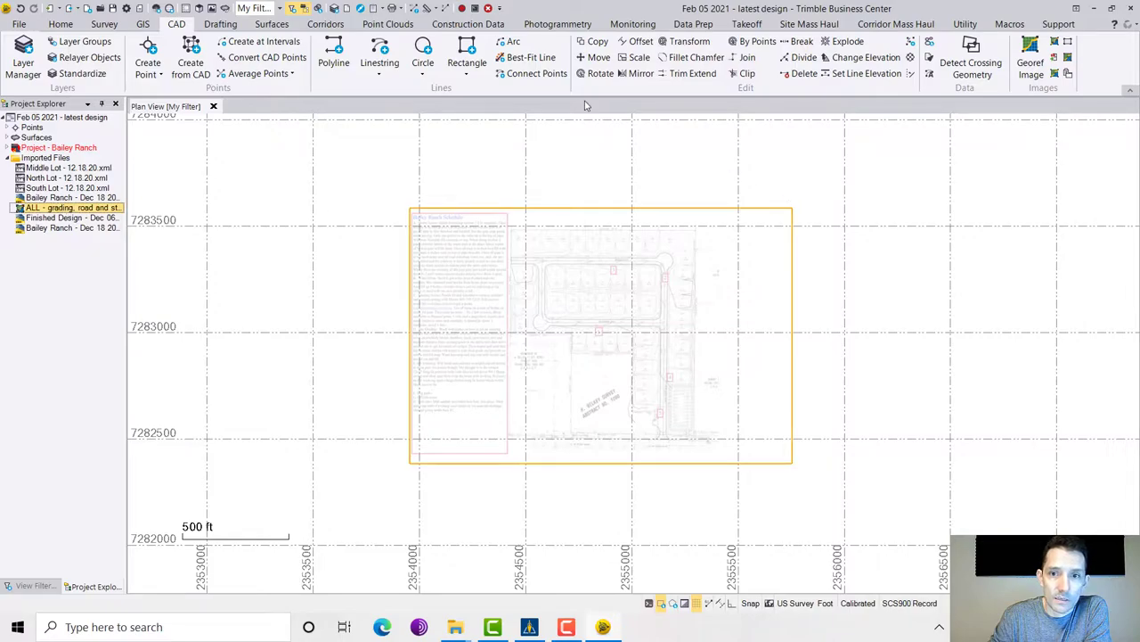
left_click(1067, 51)
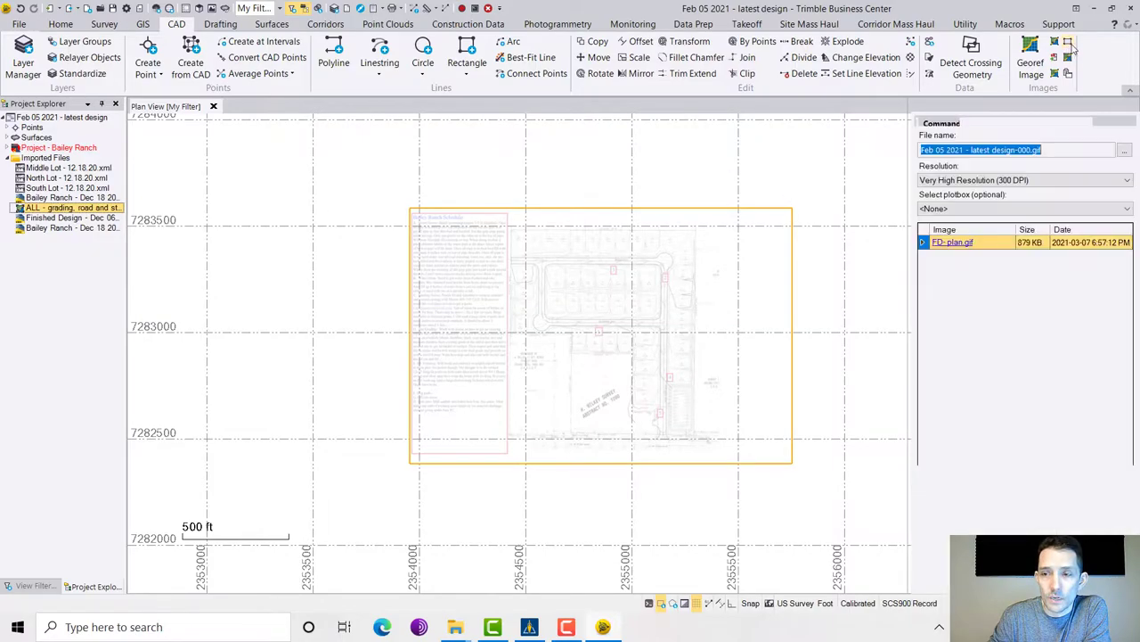
scroll(700, 268, "up", 5)
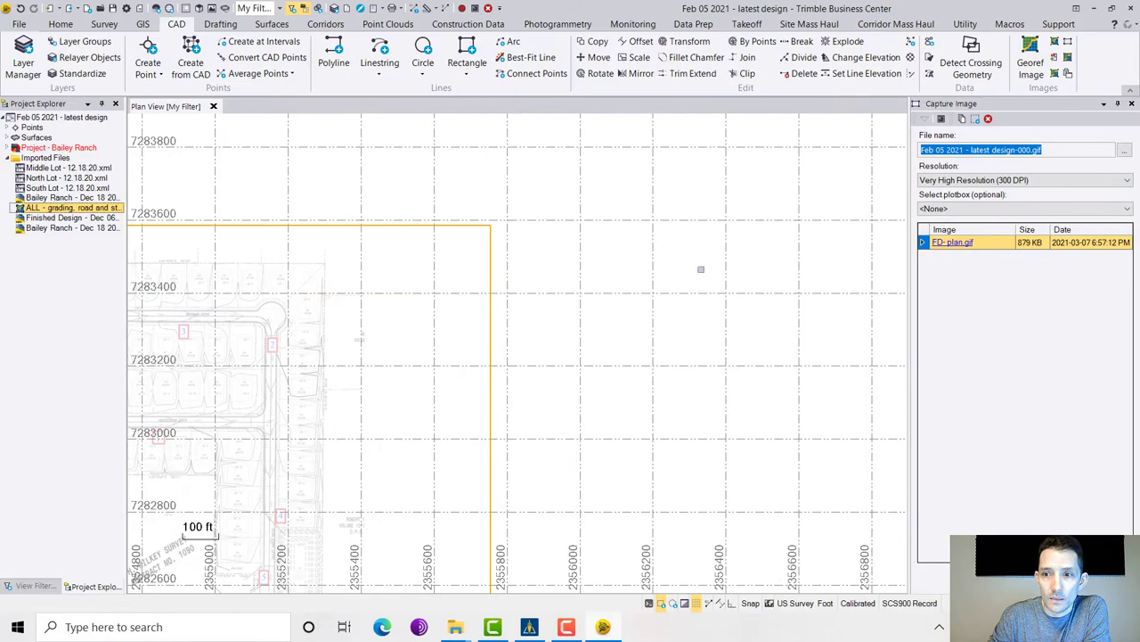
scroll(741, 276, "down", 2)
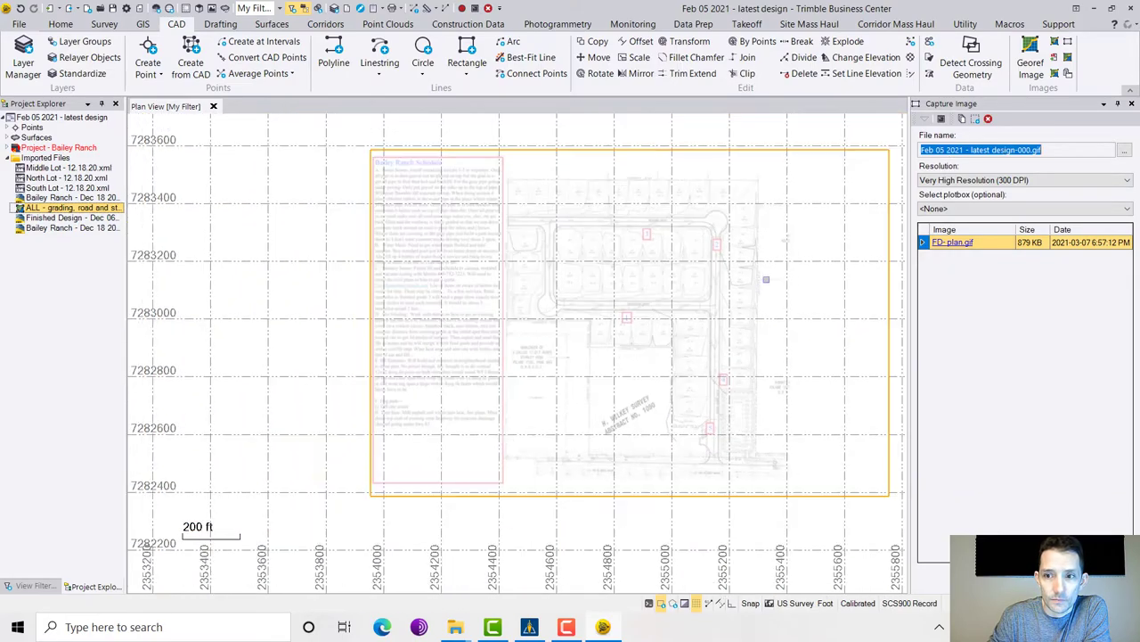
left_click(1128, 208)
left_click(971, 221)
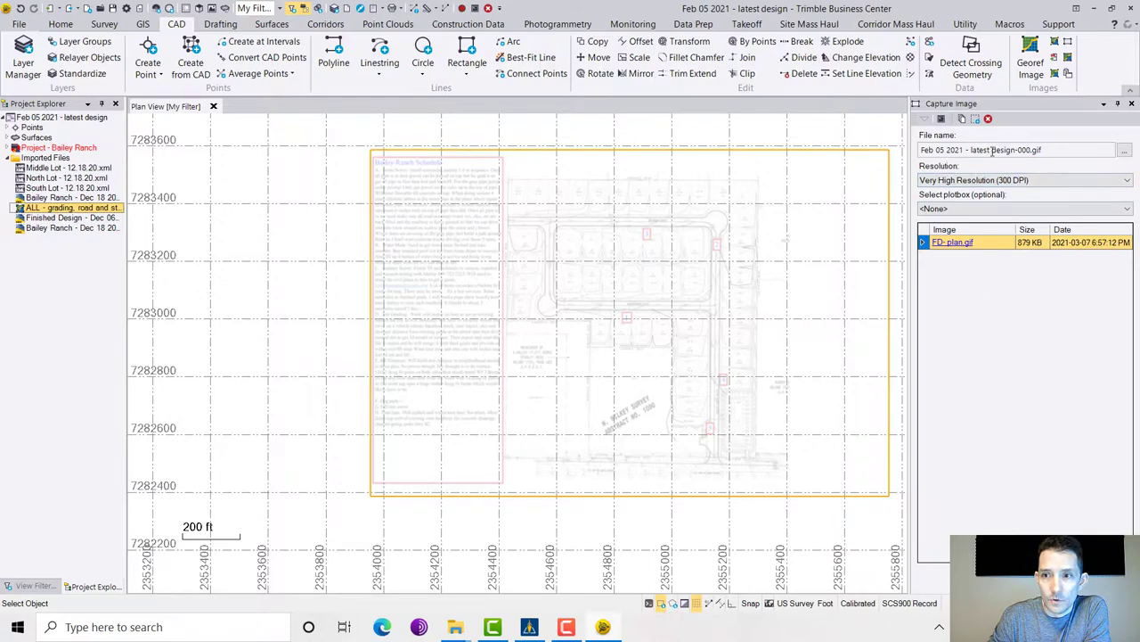
Step: Save the capture as FD1- plan.gif in Bailey Ranch\Background Images
left_click(1124, 150)
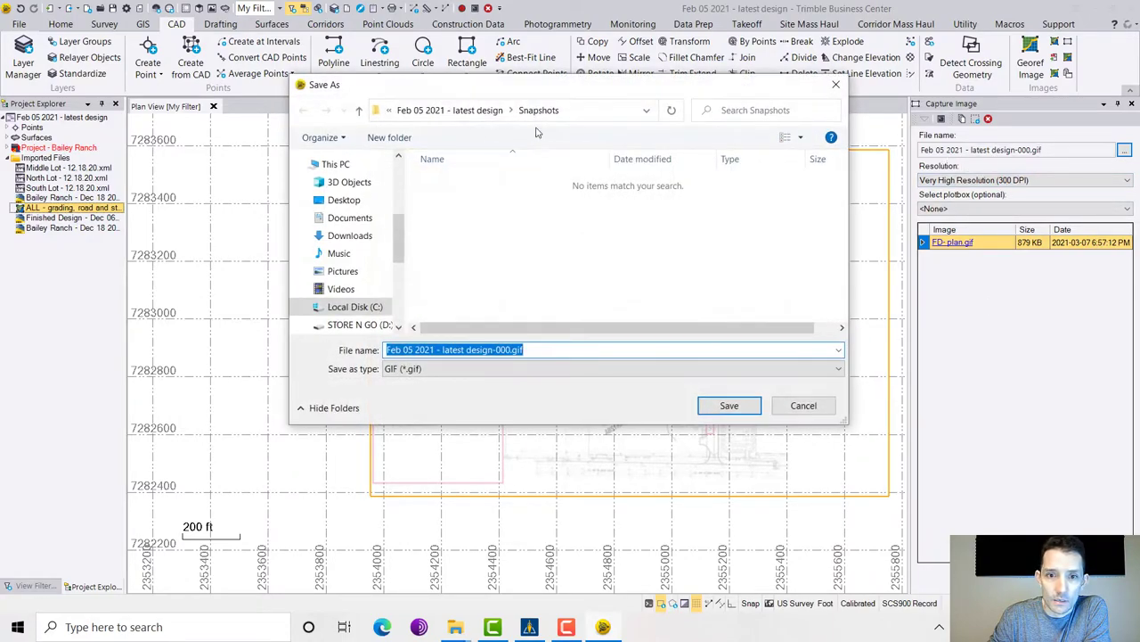
left_click(354, 307)
scroll(481, 249, "down", 2)
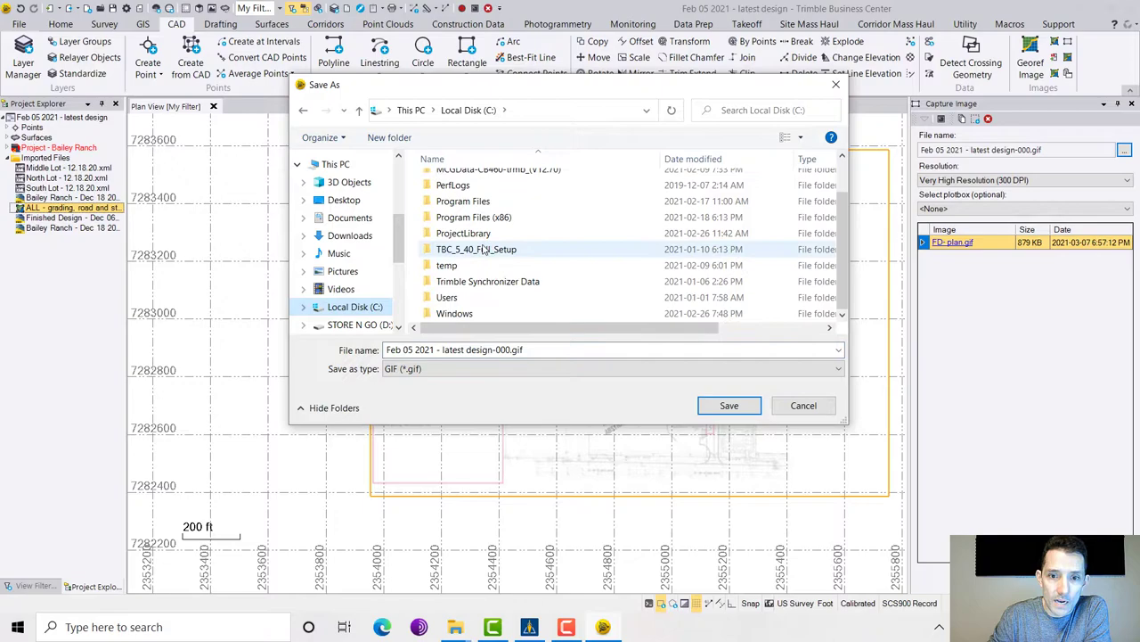
double_click(481, 282)
double_click(485, 183)
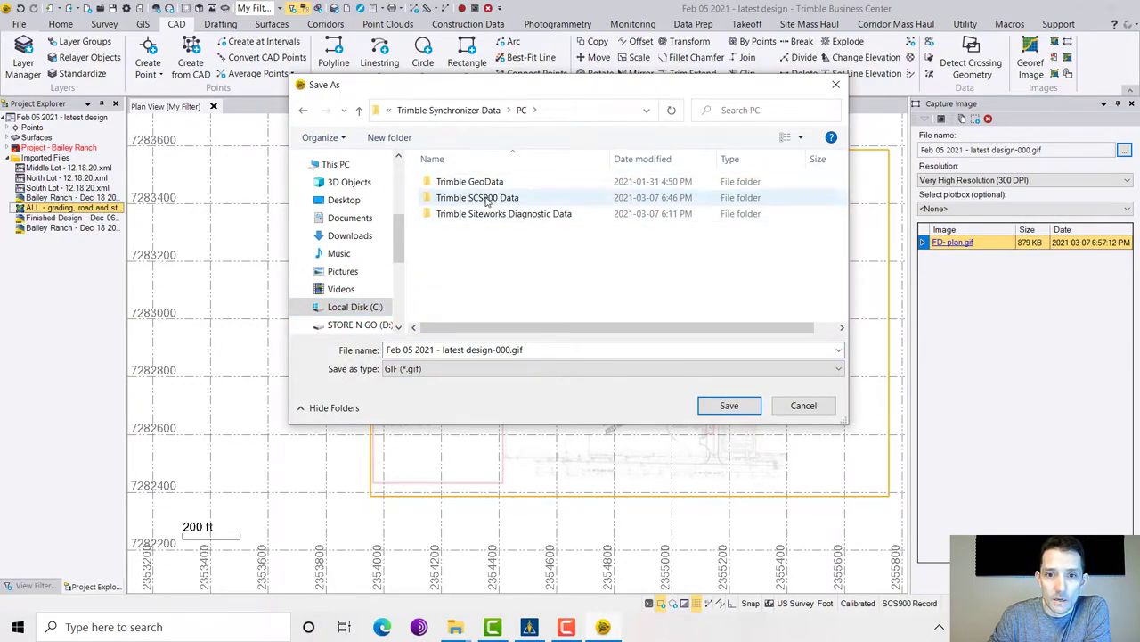
double_click(488, 198)
double_click(485, 197)
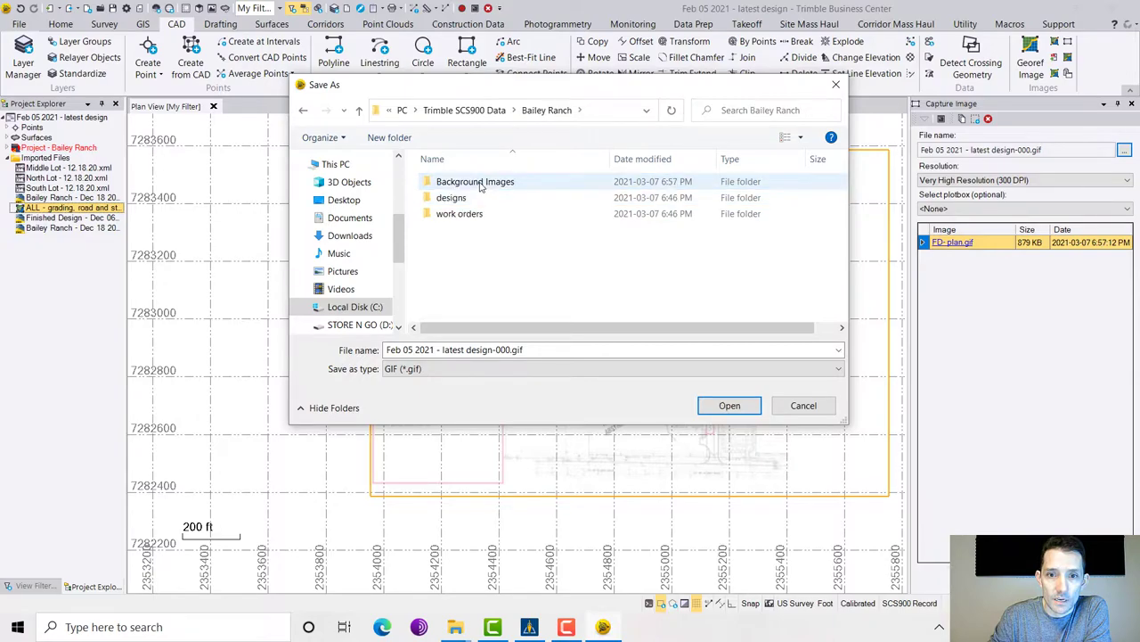
double_click(481, 184)
left_click(457, 200)
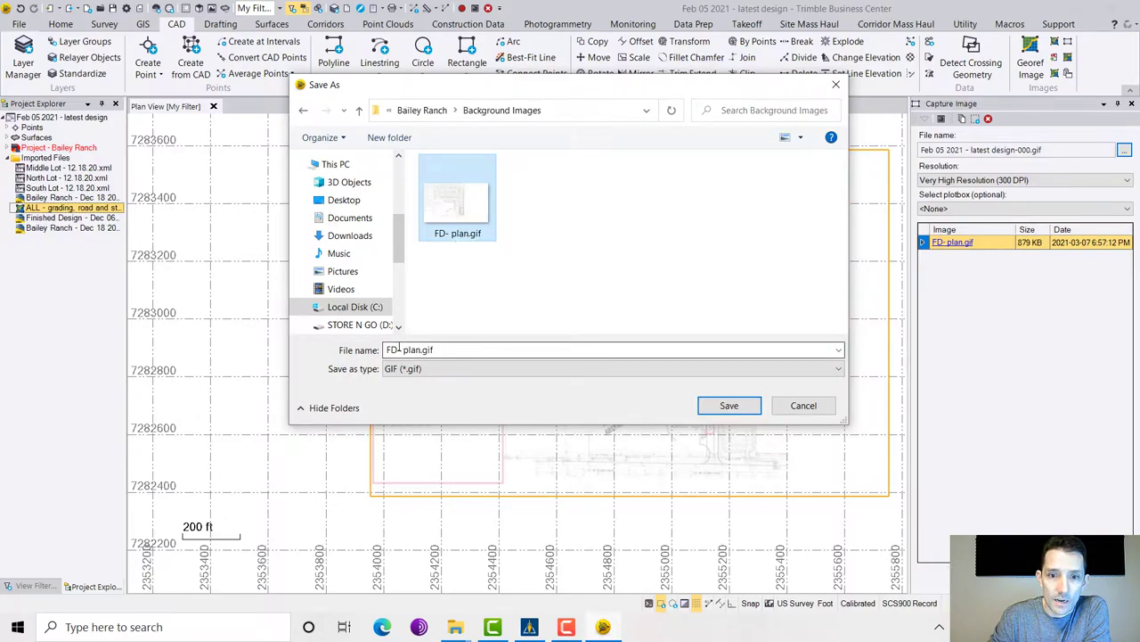
left_click(399, 349)
left_click(398, 350)
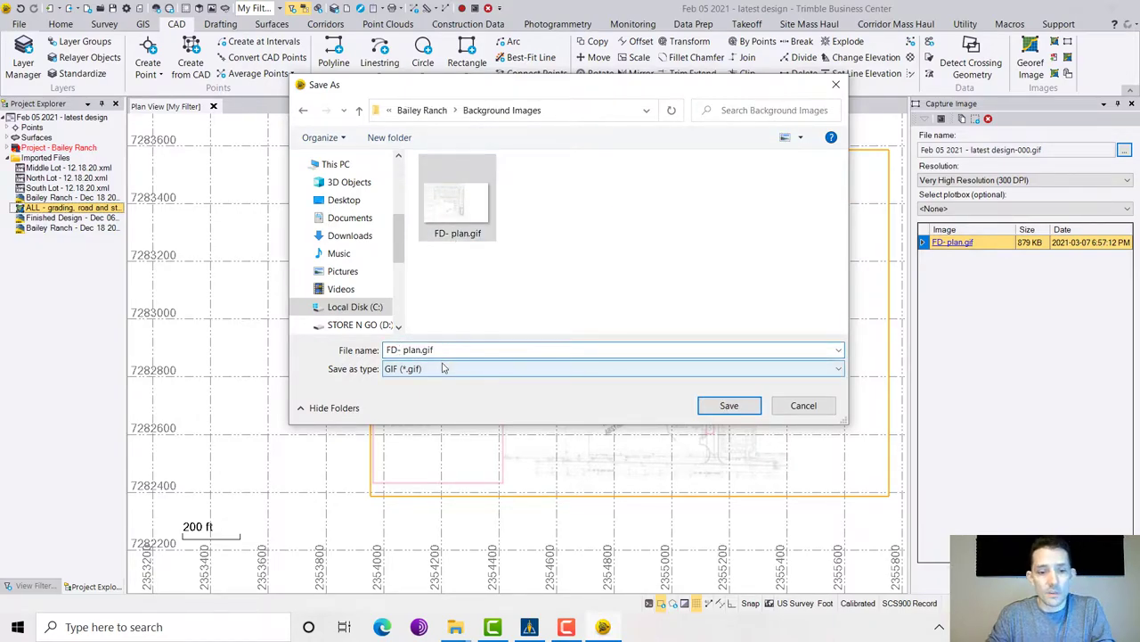
type("1")
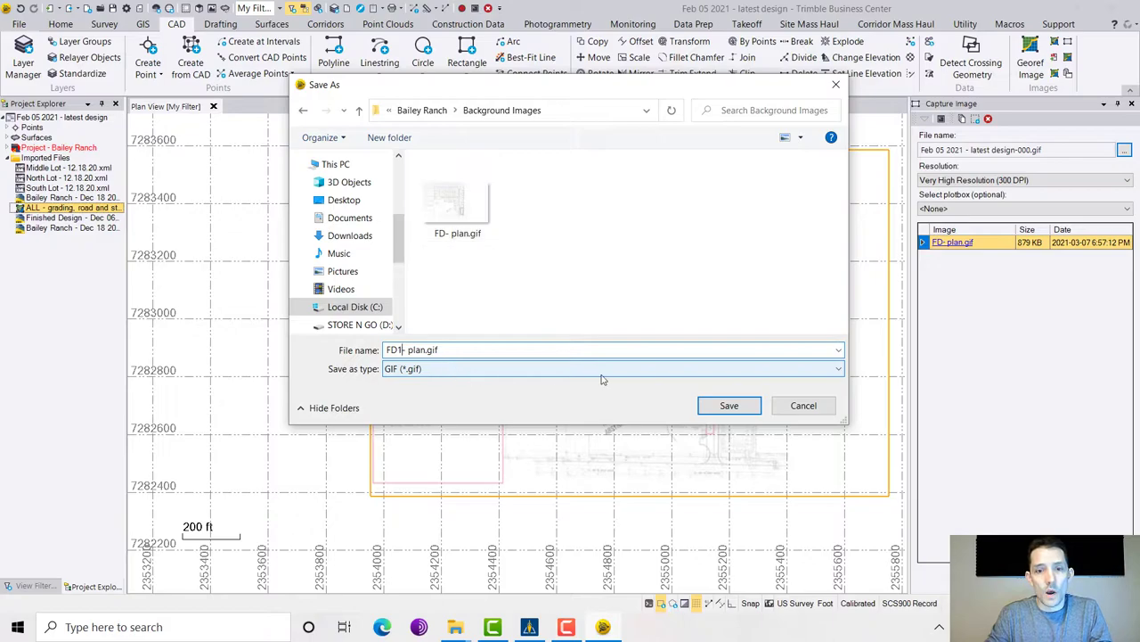
left_click(728, 406)
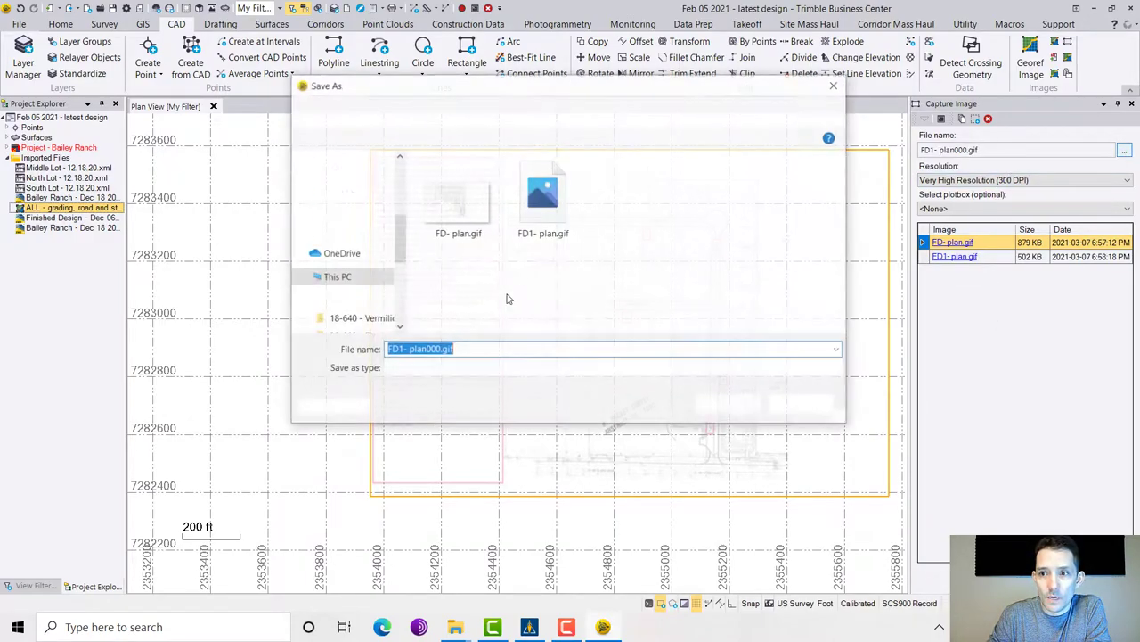
Step: Switch the next capture output to TIFF, named FD1- plan000.tif
left_click(436, 371)
left_click(439, 401)
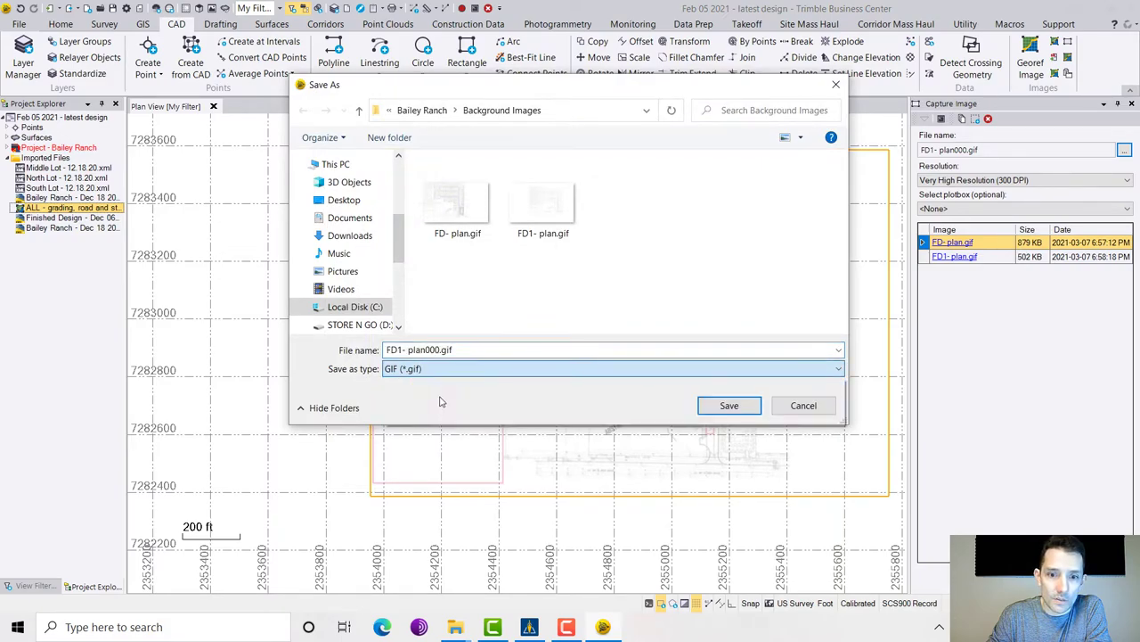
left_click(730, 406)
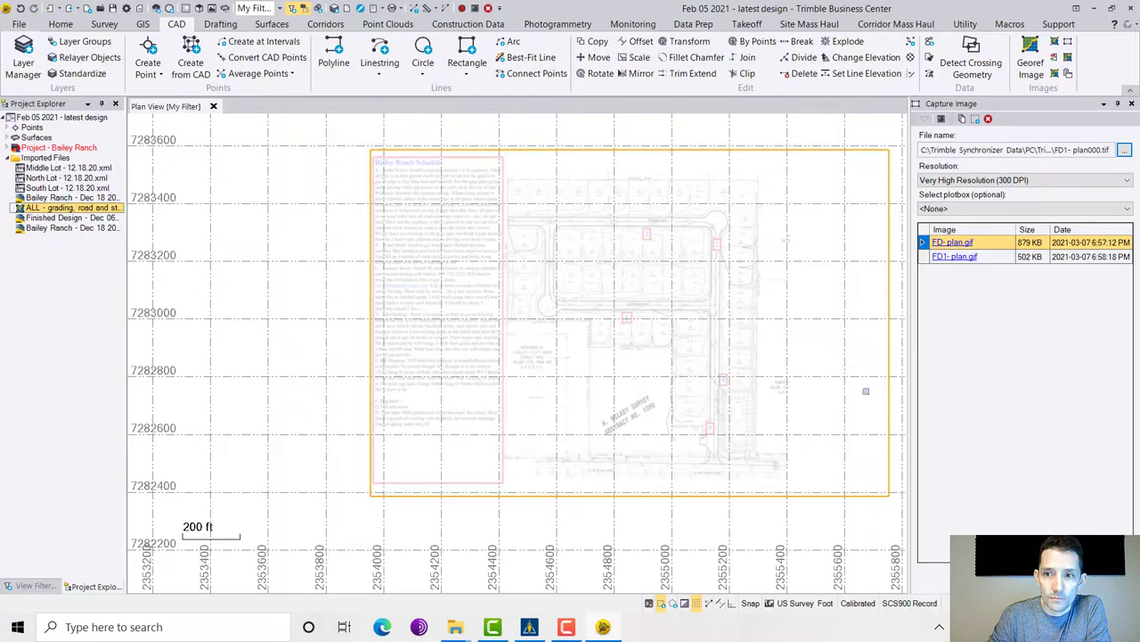
Step: Capture the plan as FD1- plan000.tif into Bailey Ranch\Background Images
left_click(1125, 150)
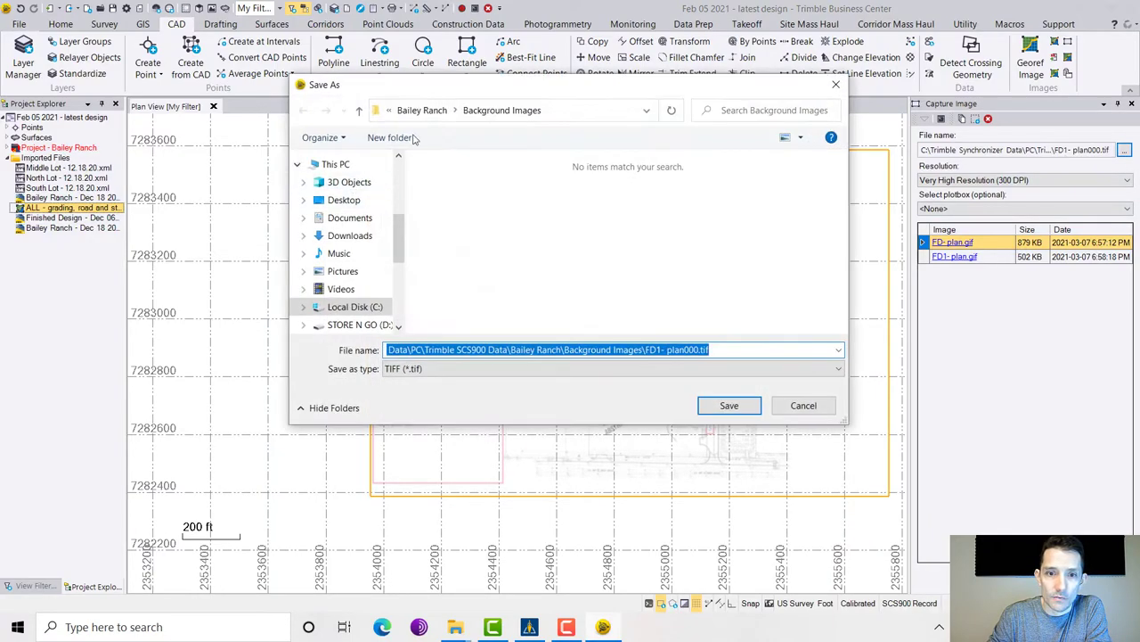
left_click(365, 307)
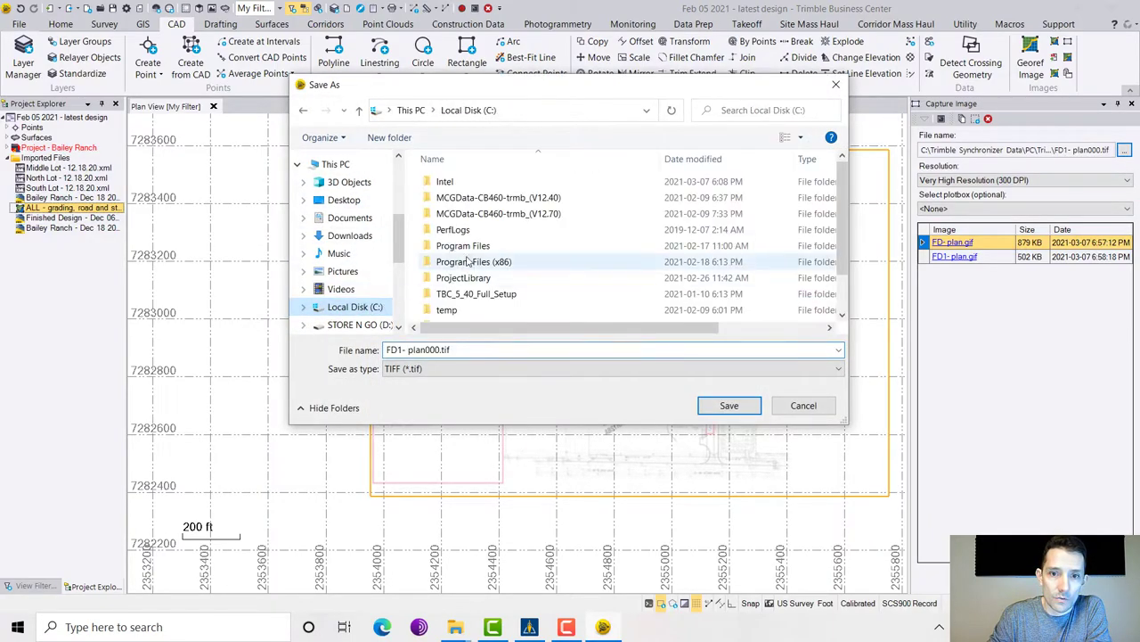
scroll(490, 294, "down", 1)
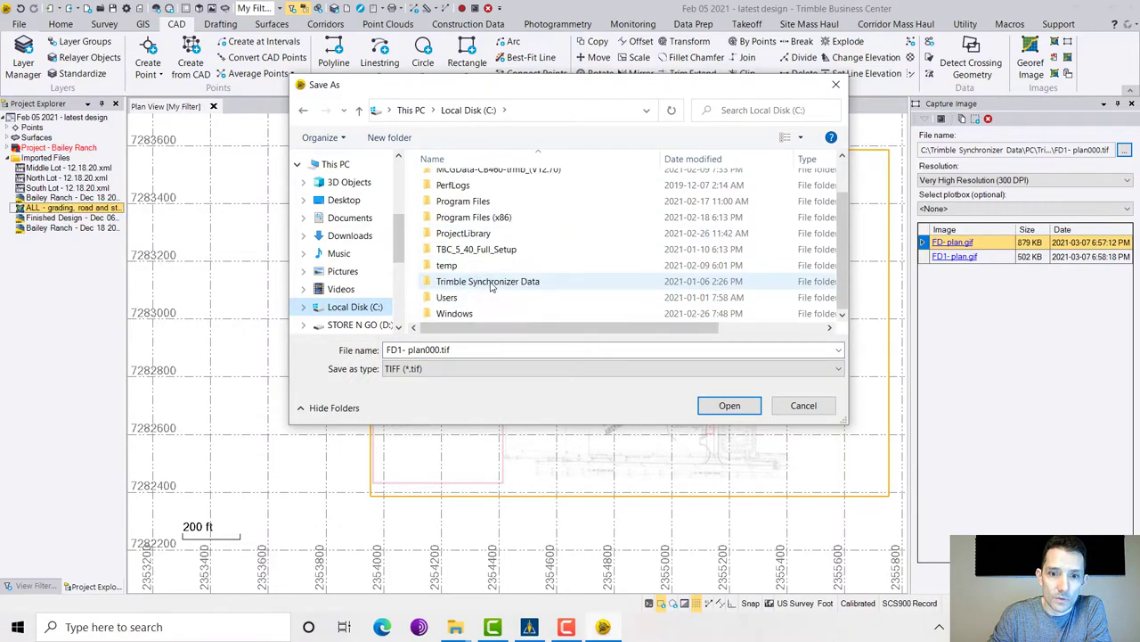
double_click(491, 282)
double_click(452, 183)
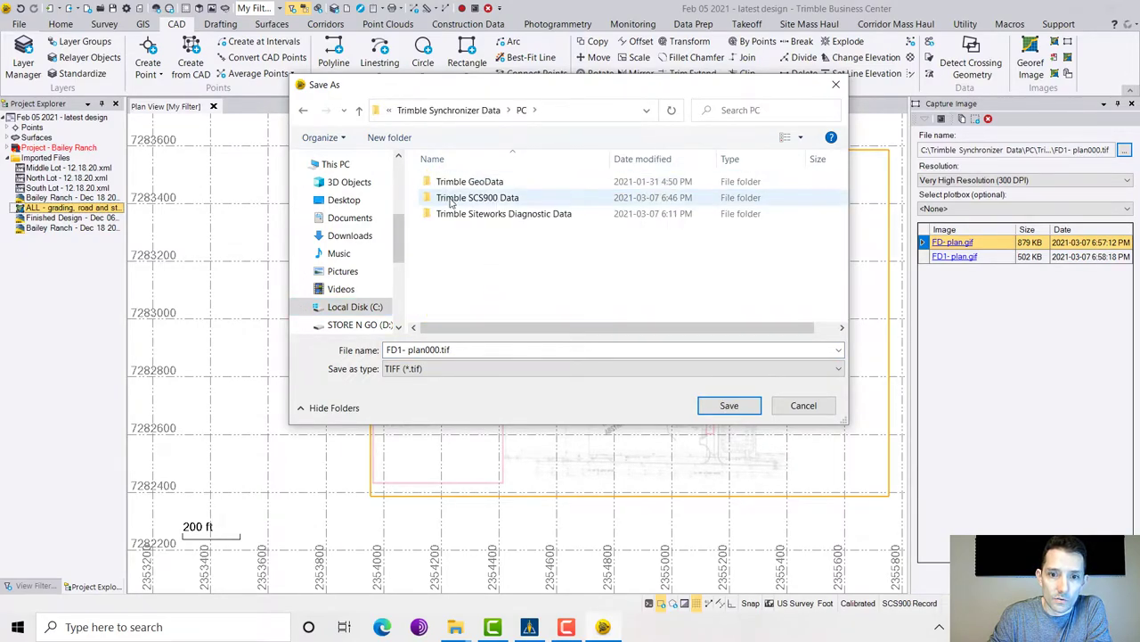
double_click(453, 198)
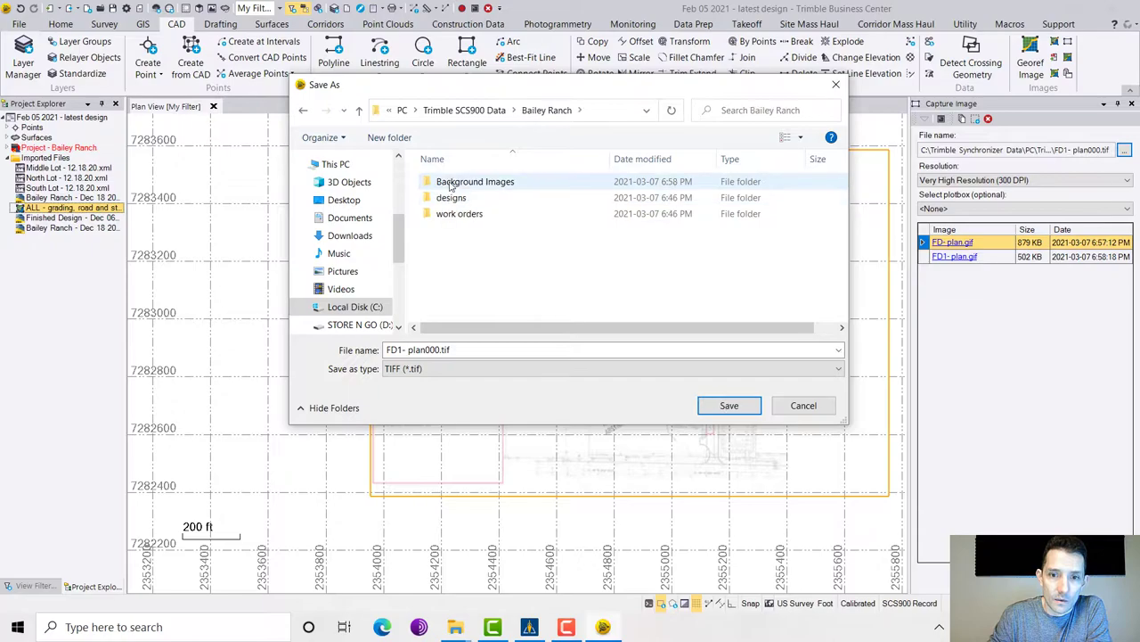
left_click(519, 354)
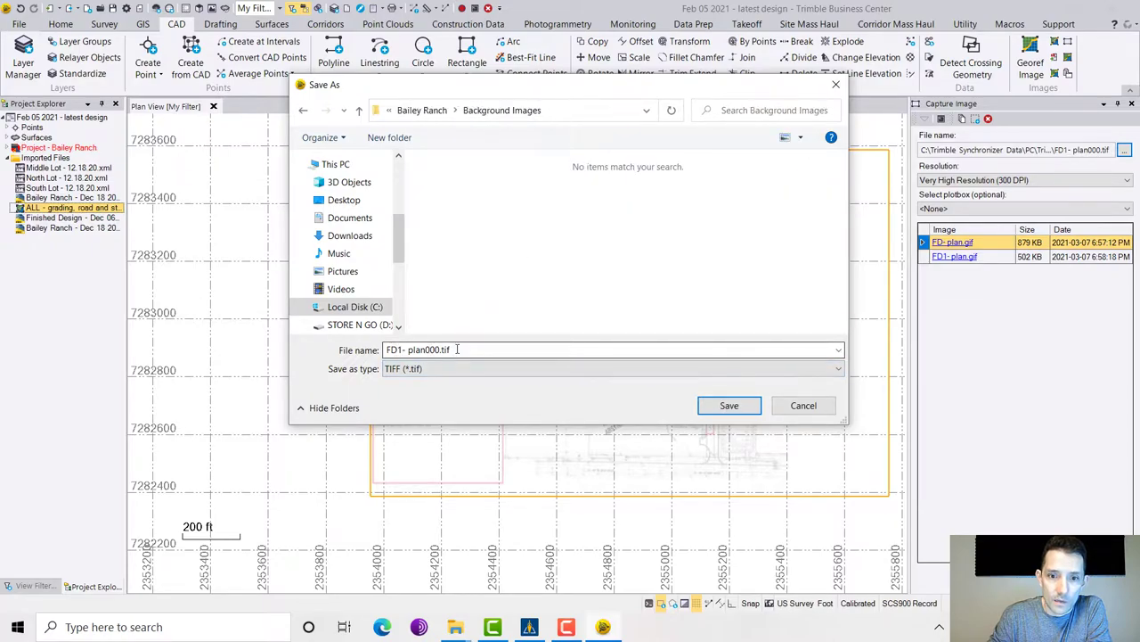
left_click(729, 405)
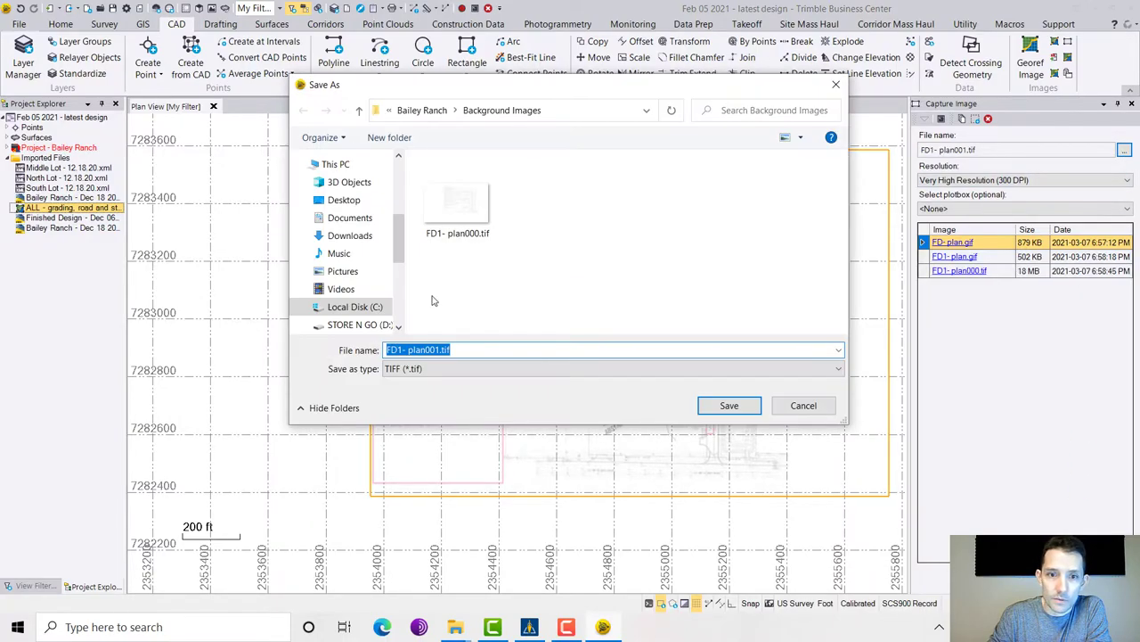
Step: Capture JPEG plan001.jpg and PNG FD1- plan002.png versions, then bring up the open file browsers
left_click(508, 369)
left_click(473, 385)
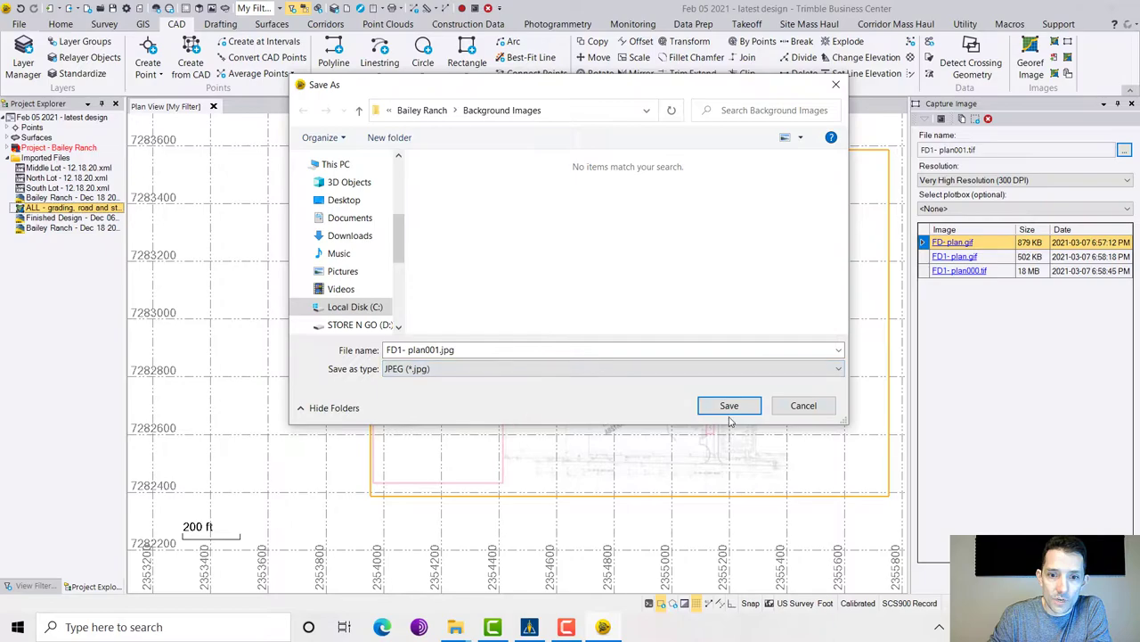
left_click(728, 405)
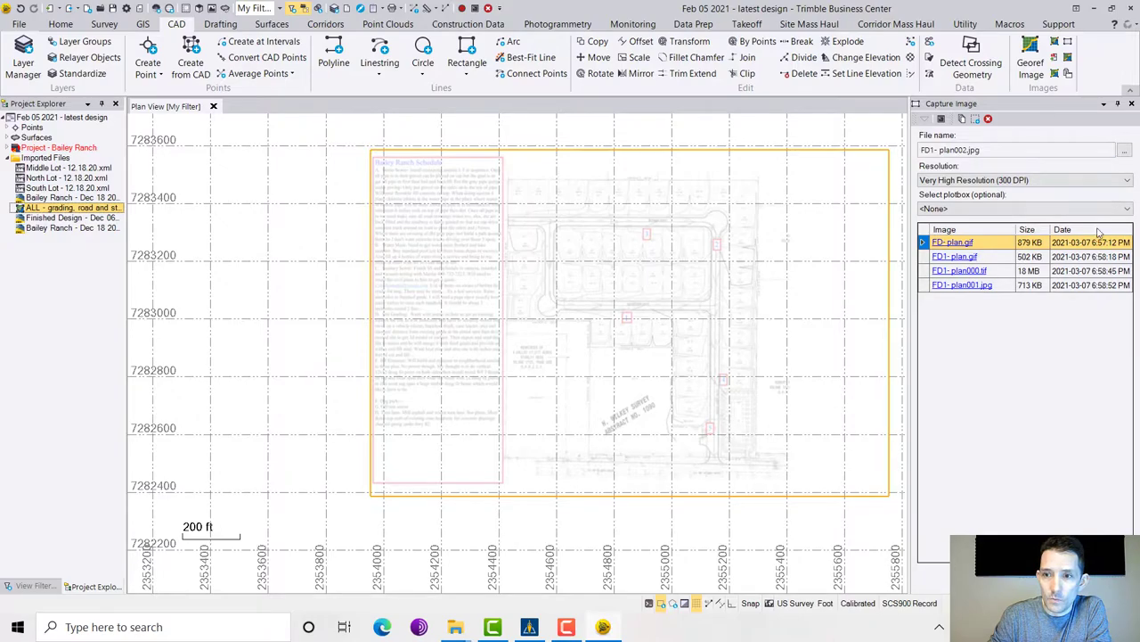
left_click(1124, 150)
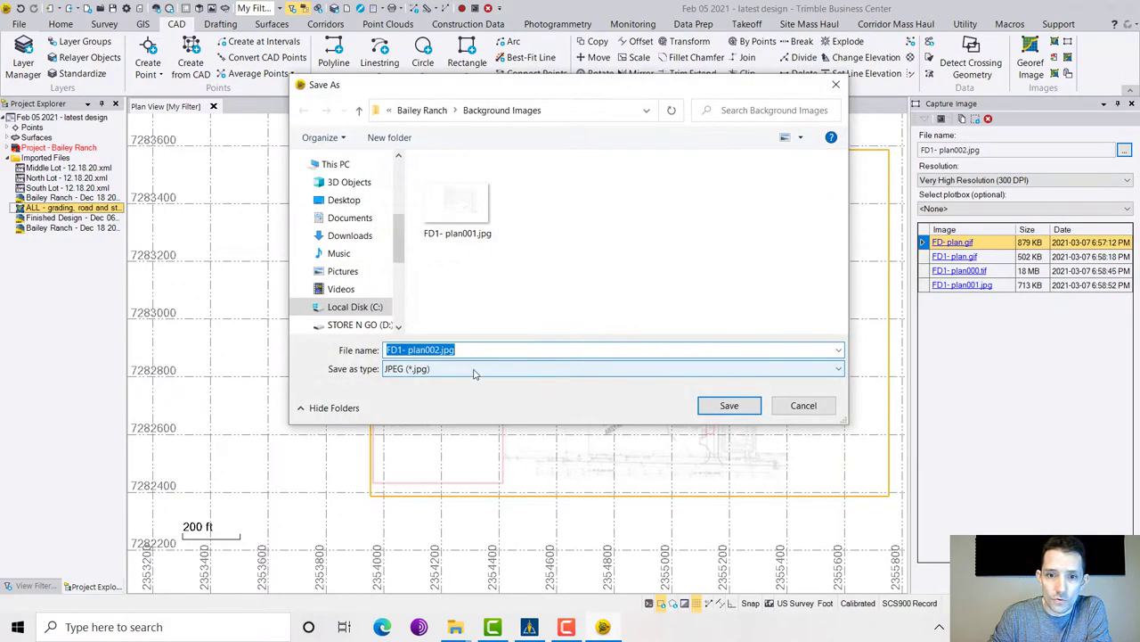
left_click(474, 368)
left_click(443, 417)
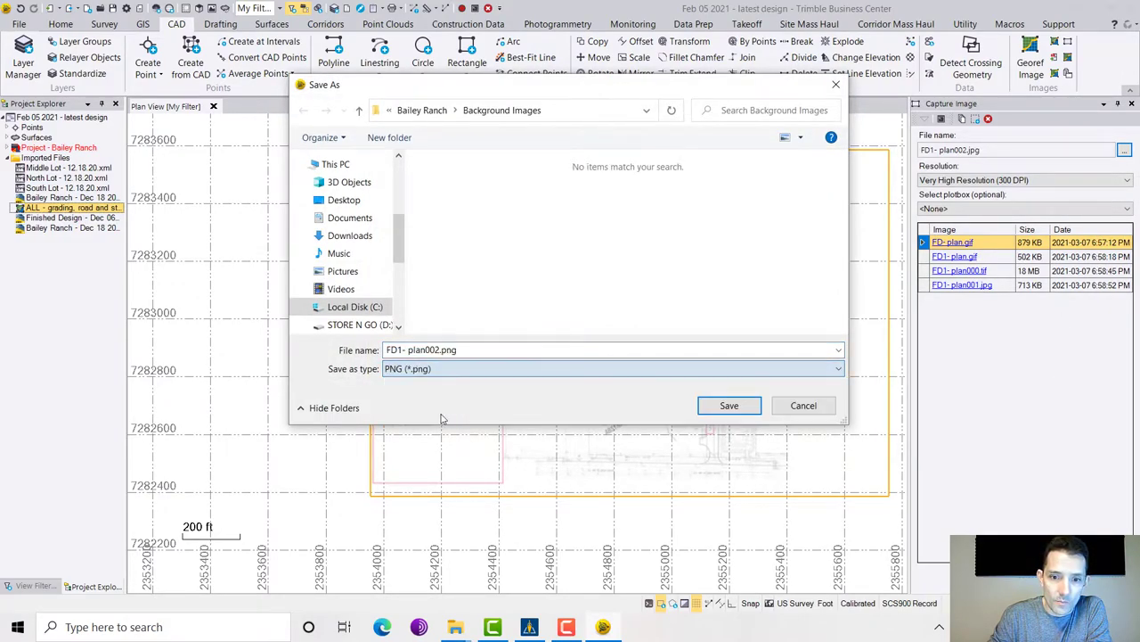
left_click(734, 409)
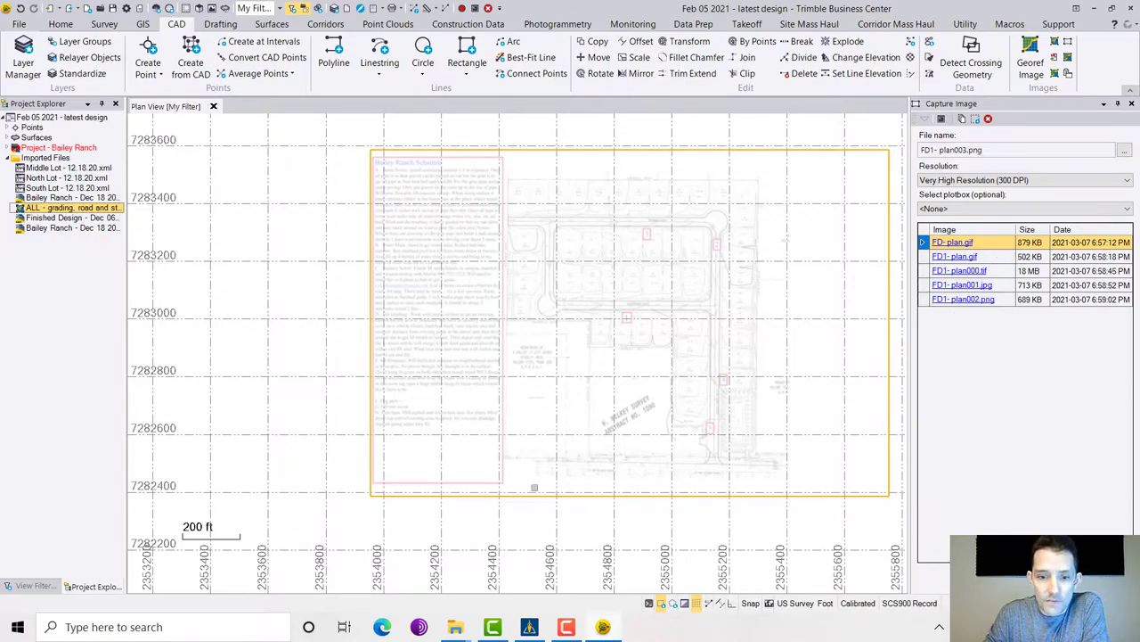
left_click(455, 625)
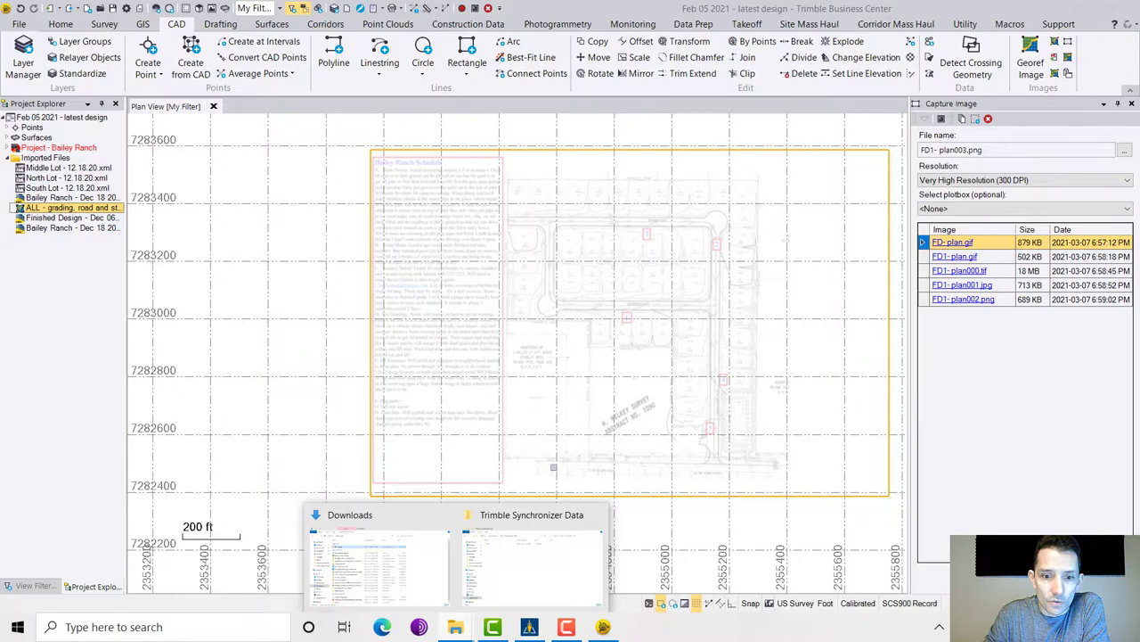
left_click(530, 562)
double_click(422, 181)
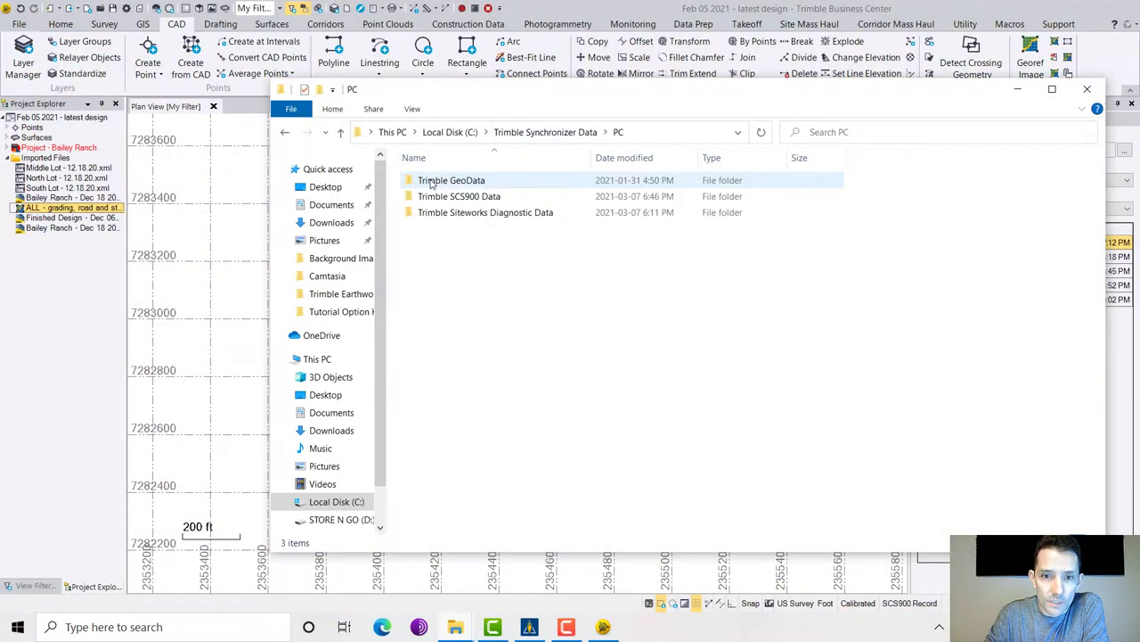
double_click(446, 196)
double_click(444, 198)
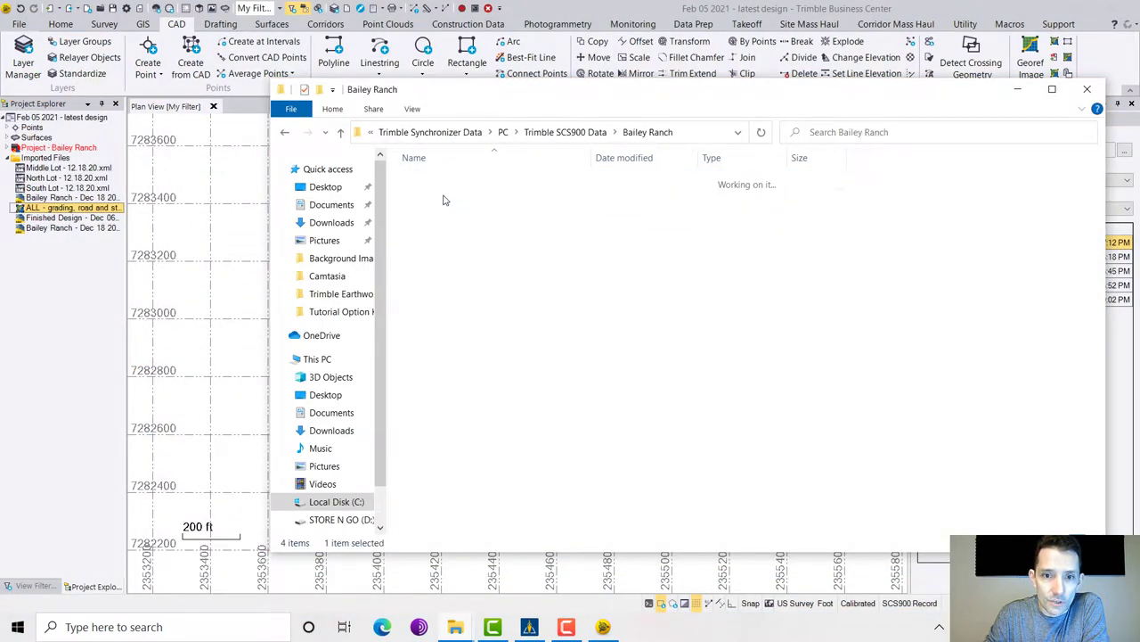
double_click(442, 181)
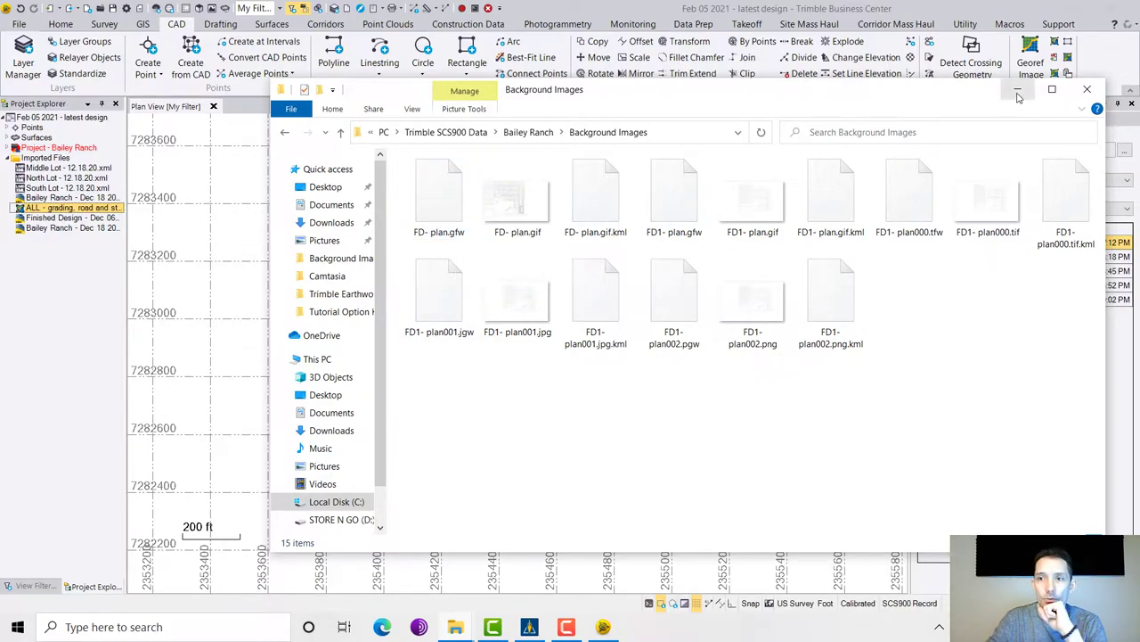
left_click(1019, 93)
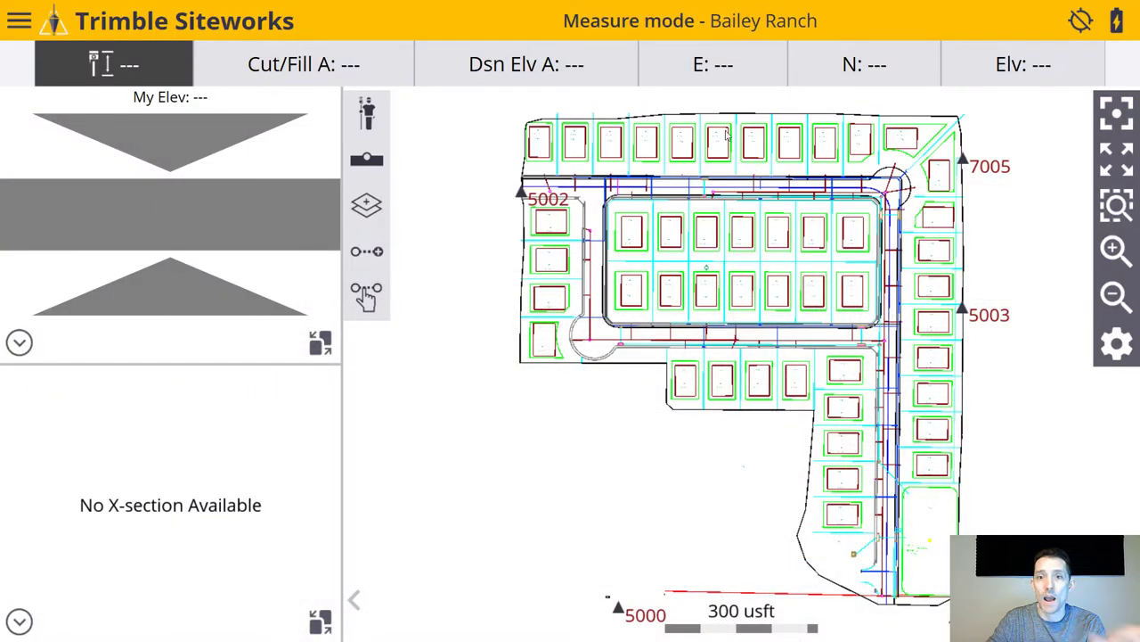
Step: Turn on the background image display with FD1- plan001.jpg selected and accept
left_click(1113, 348)
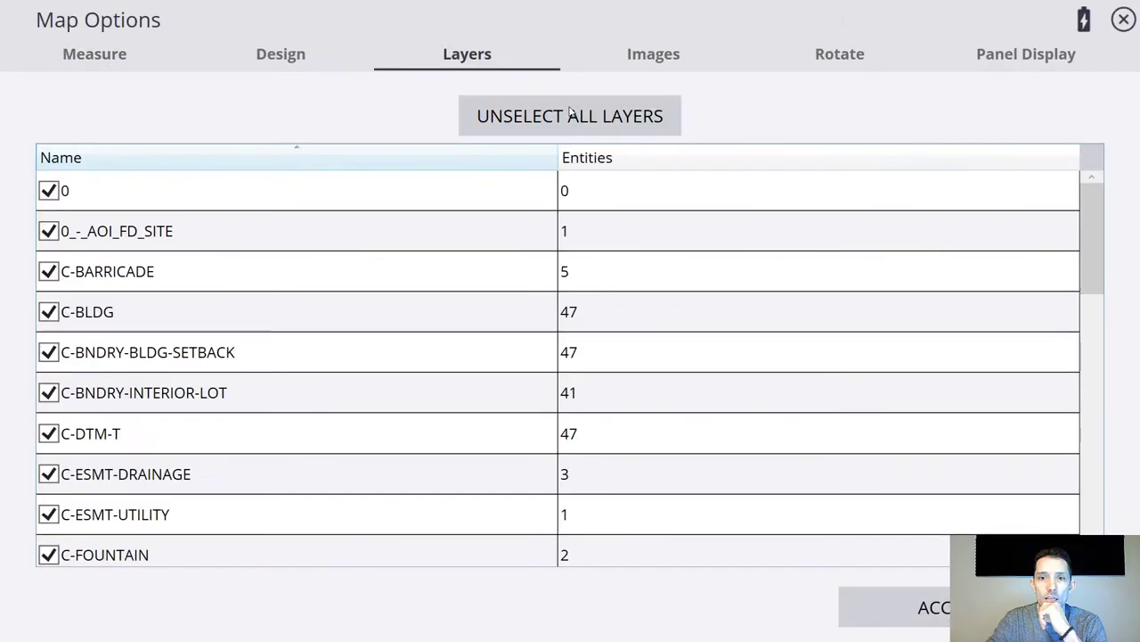
left_click(625, 58)
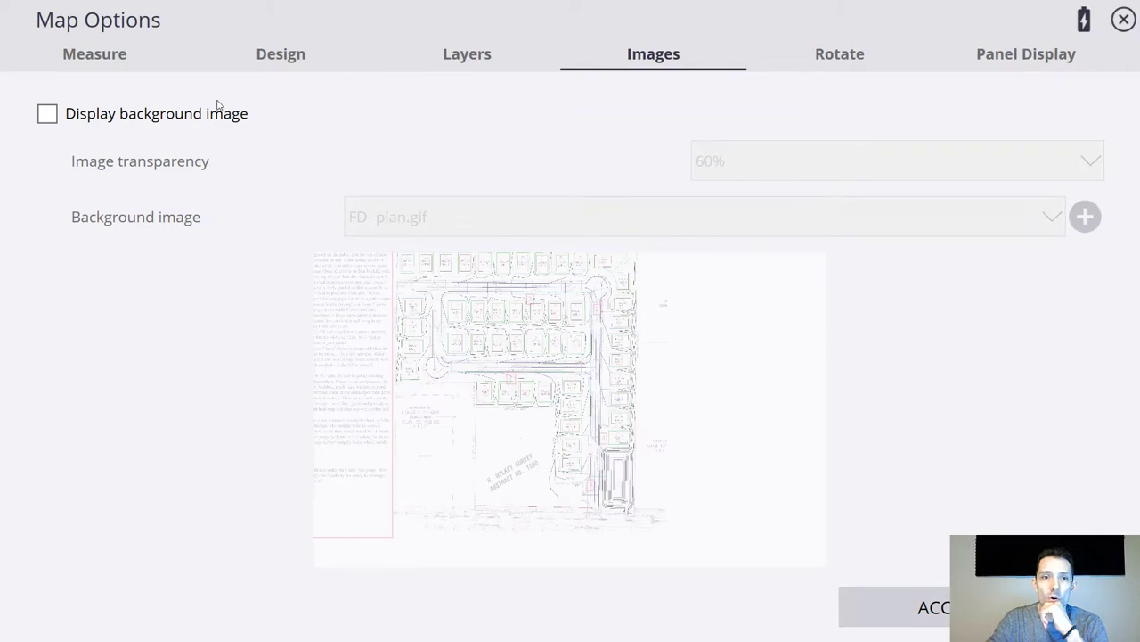
left_click(164, 113)
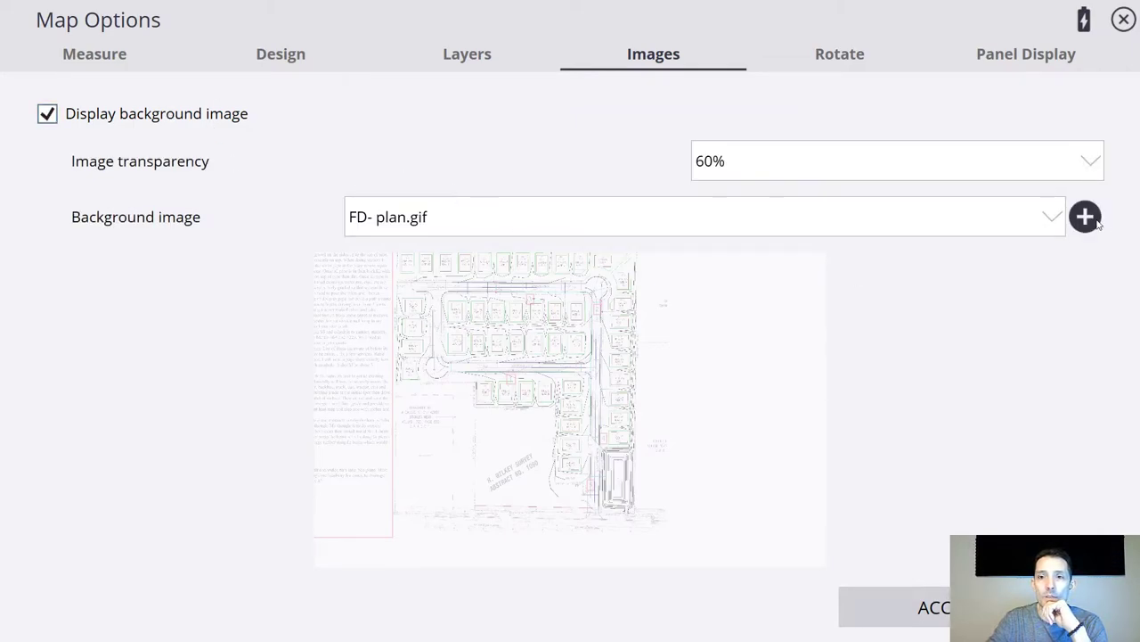
left_click(1051, 216)
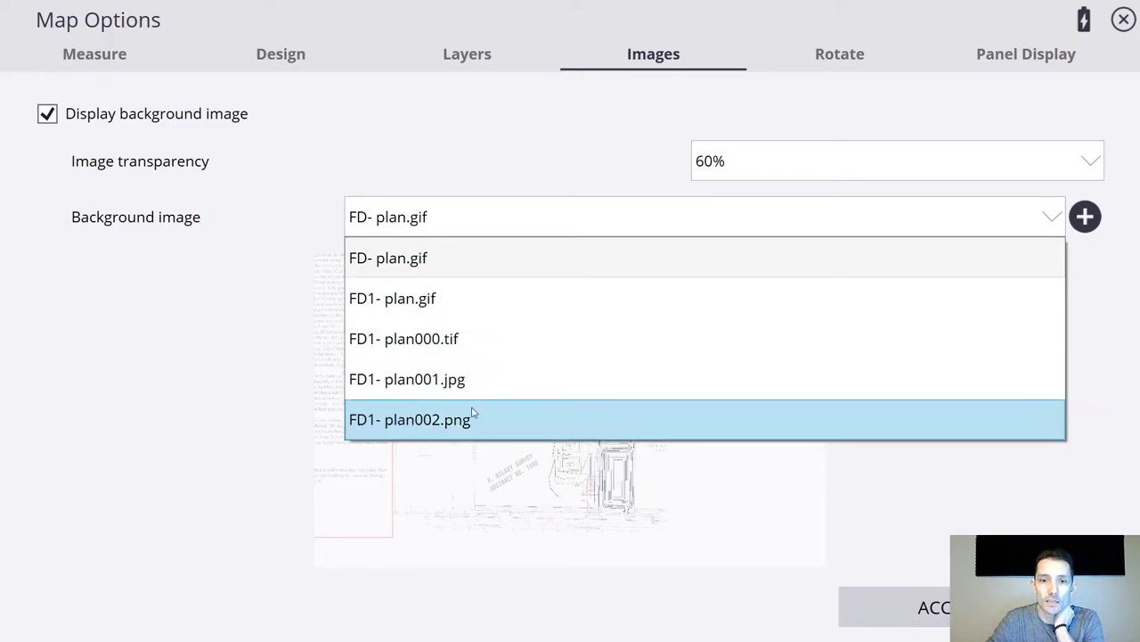
left_click(514, 383)
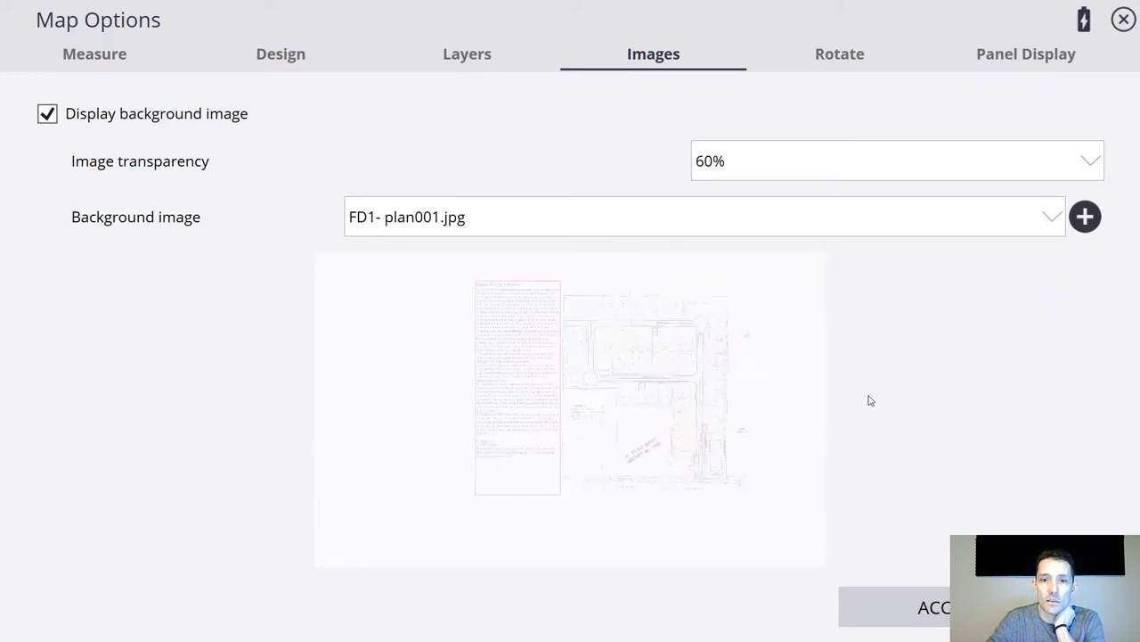
left_click(966, 607)
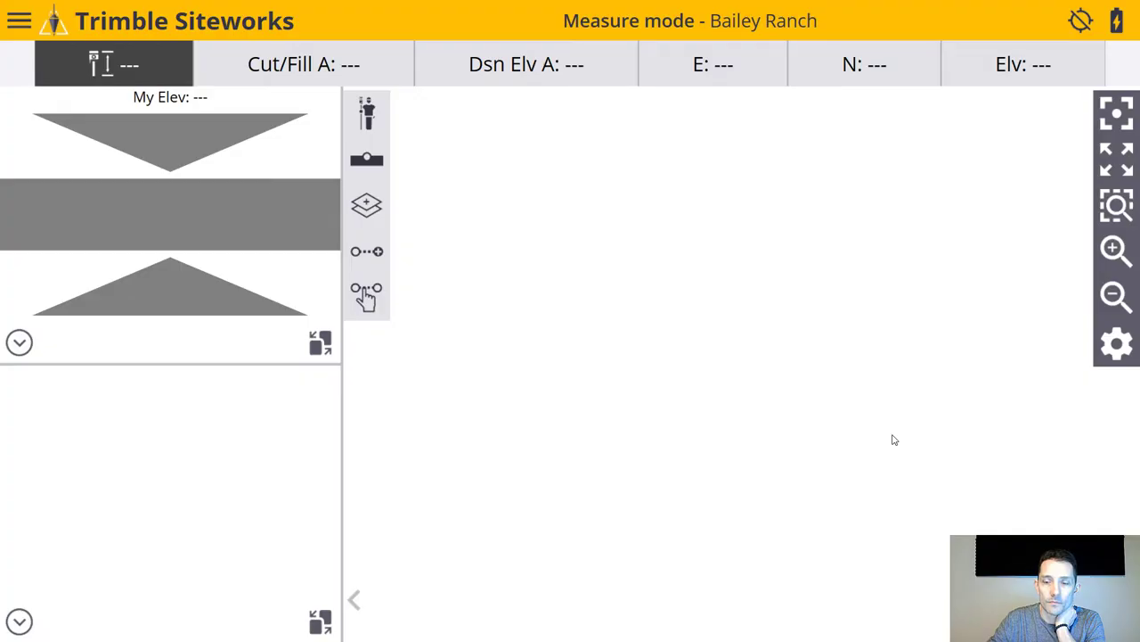
Step: Zoom in on the plan and pan the map to bring LOT 6 into view
left_click(1116, 252)
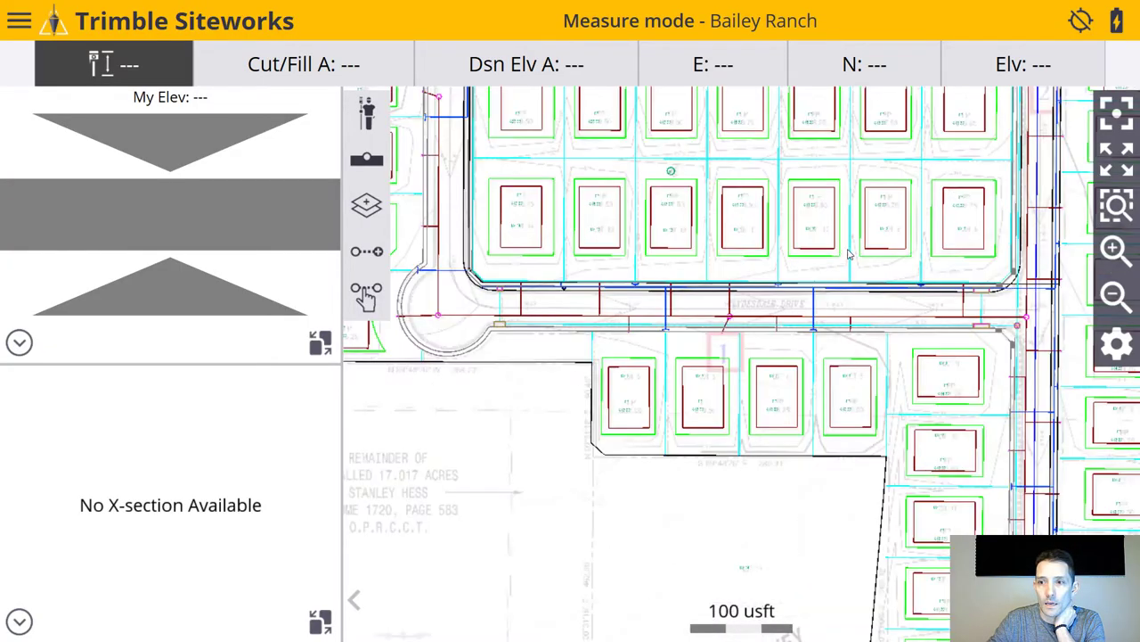
left_click(1116, 250)
left_click(1116, 251)
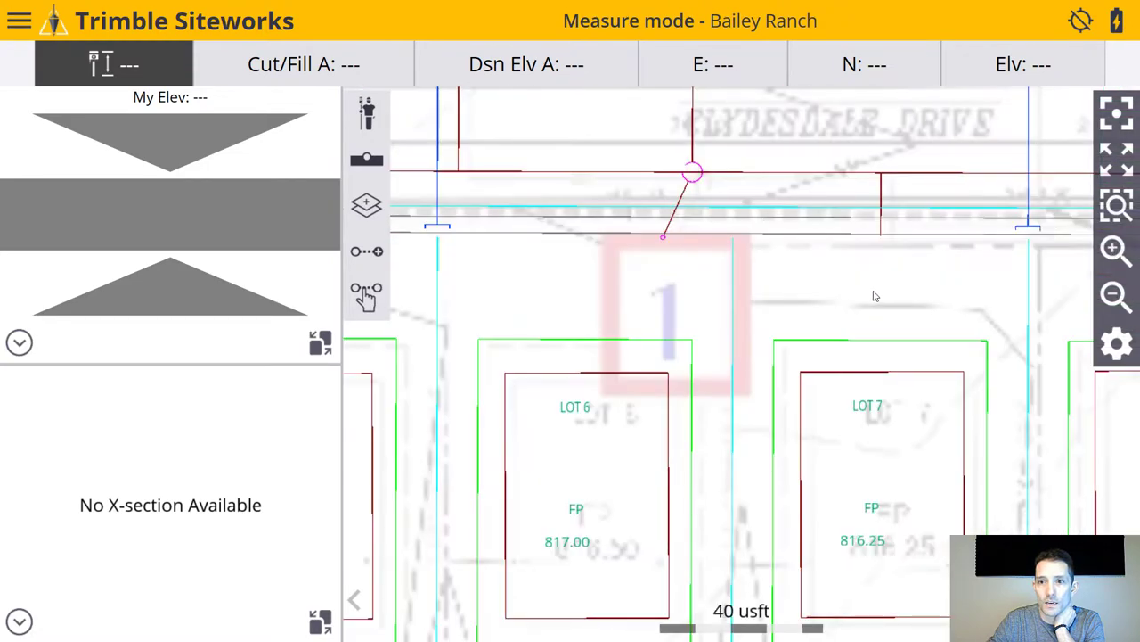
scroll(743, 269, "up", 3)
double_click(674, 340)
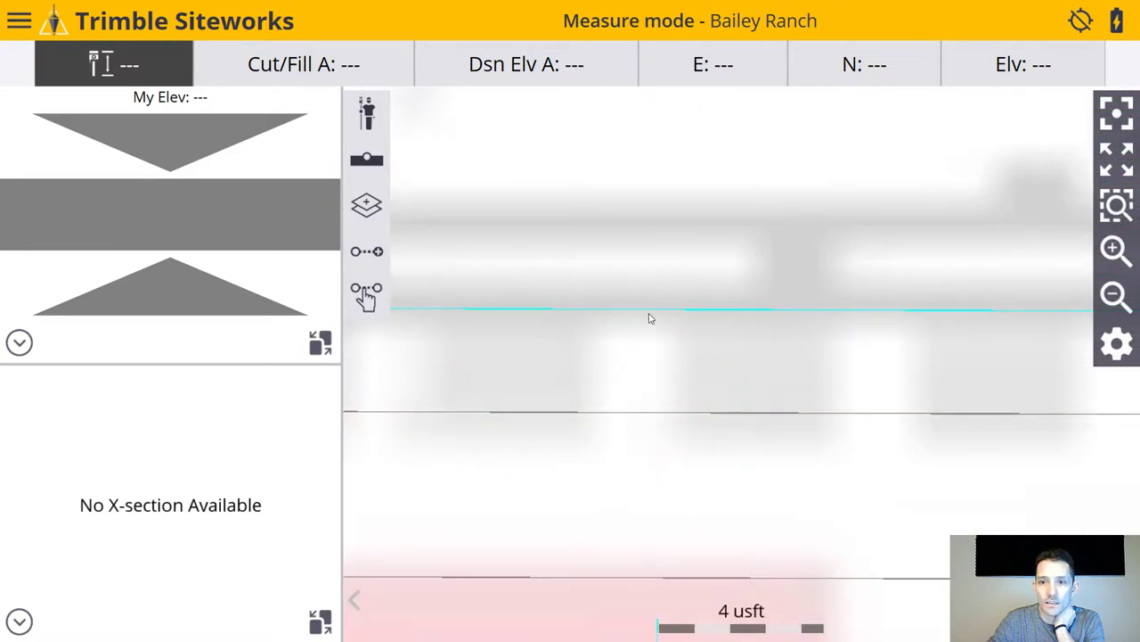
left_click(1114, 296)
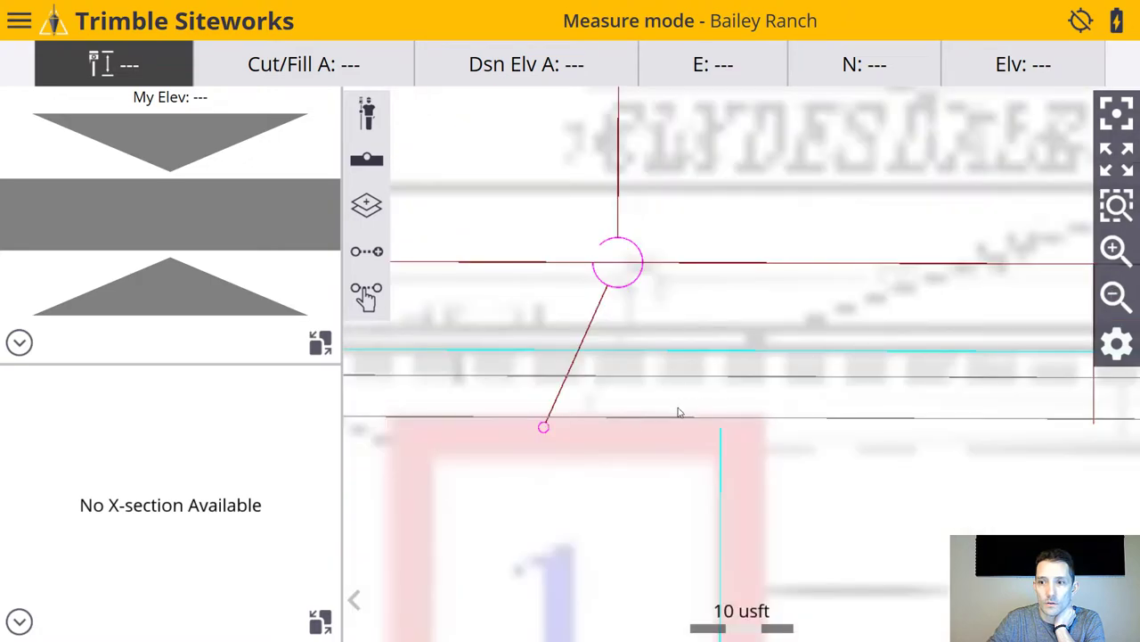
left_click_drag(626, 482, 665, 261)
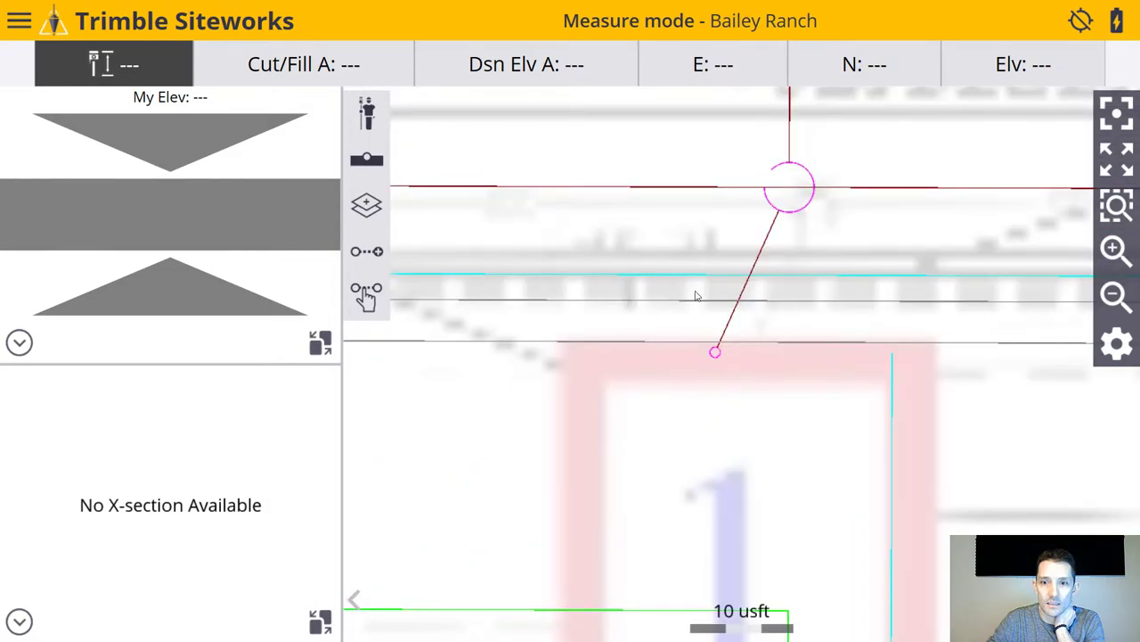
Step: Set the background image transparency to 10% and apply it
left_click(1115, 344)
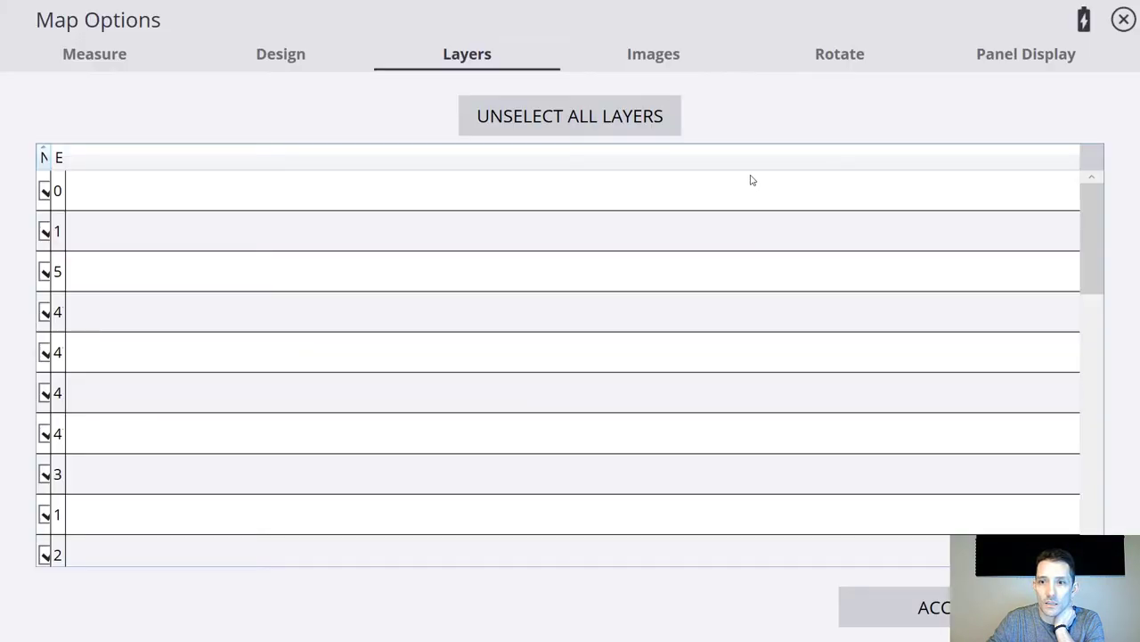
left_click(668, 59)
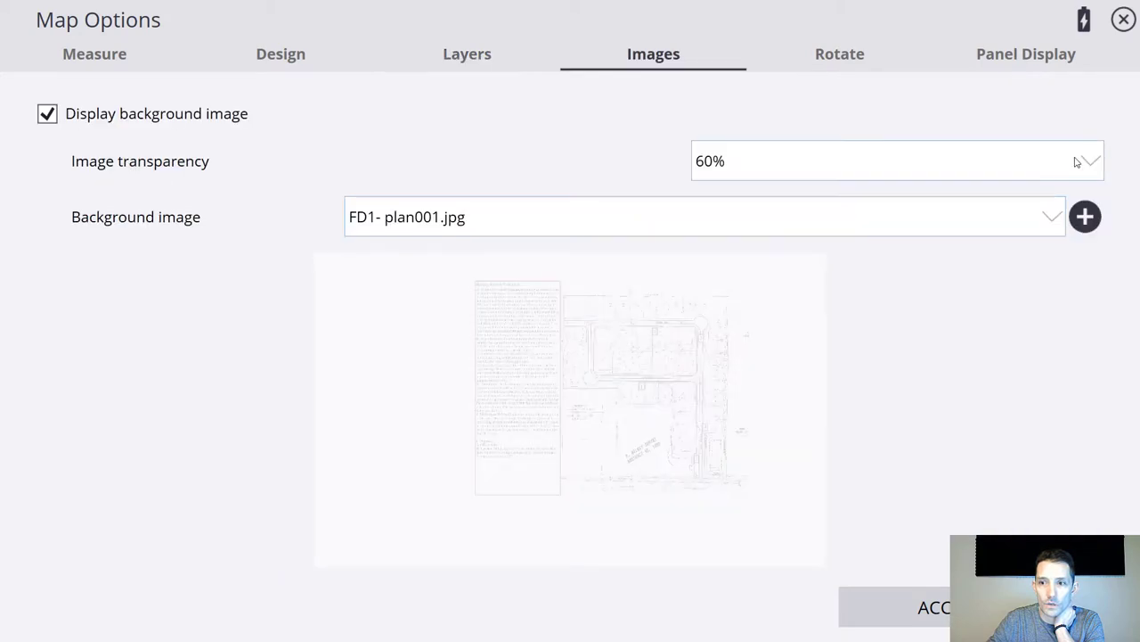
left_click(1076, 162)
left_click(897, 211)
left_click(940, 609)
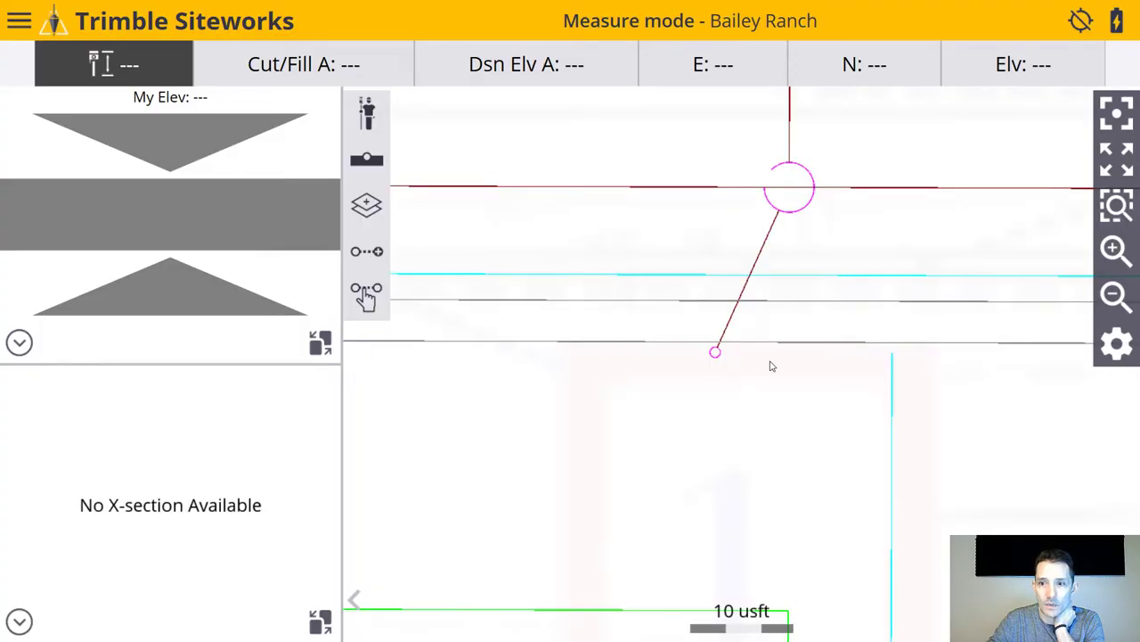
Step: Raise the background image transparency to 90% and apply it
left_click(1116, 344)
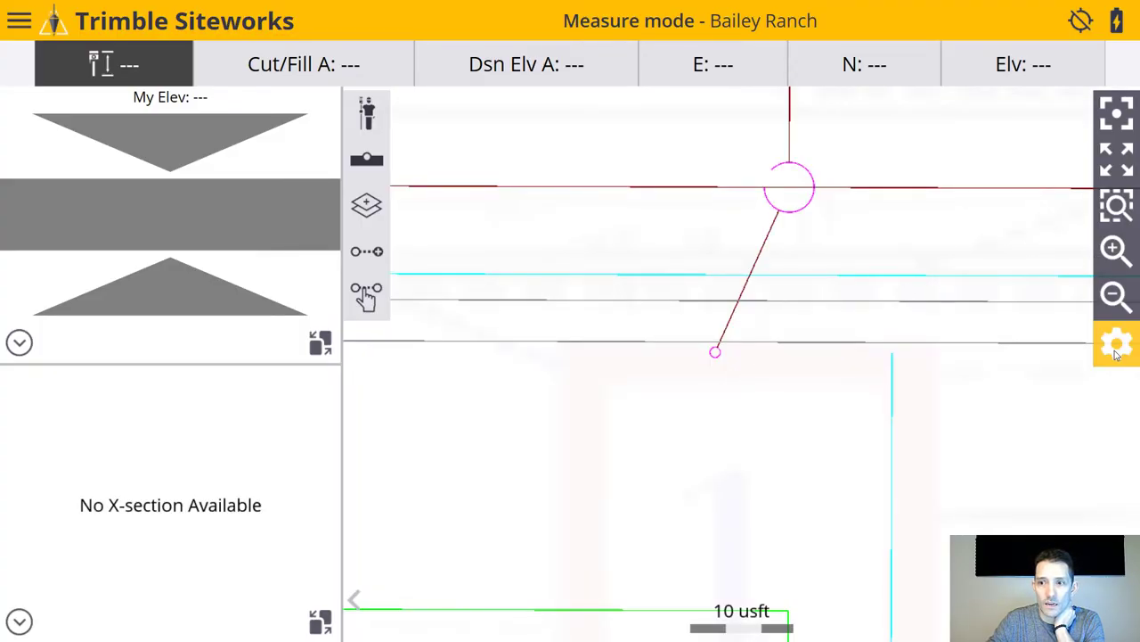
left_click(677, 64)
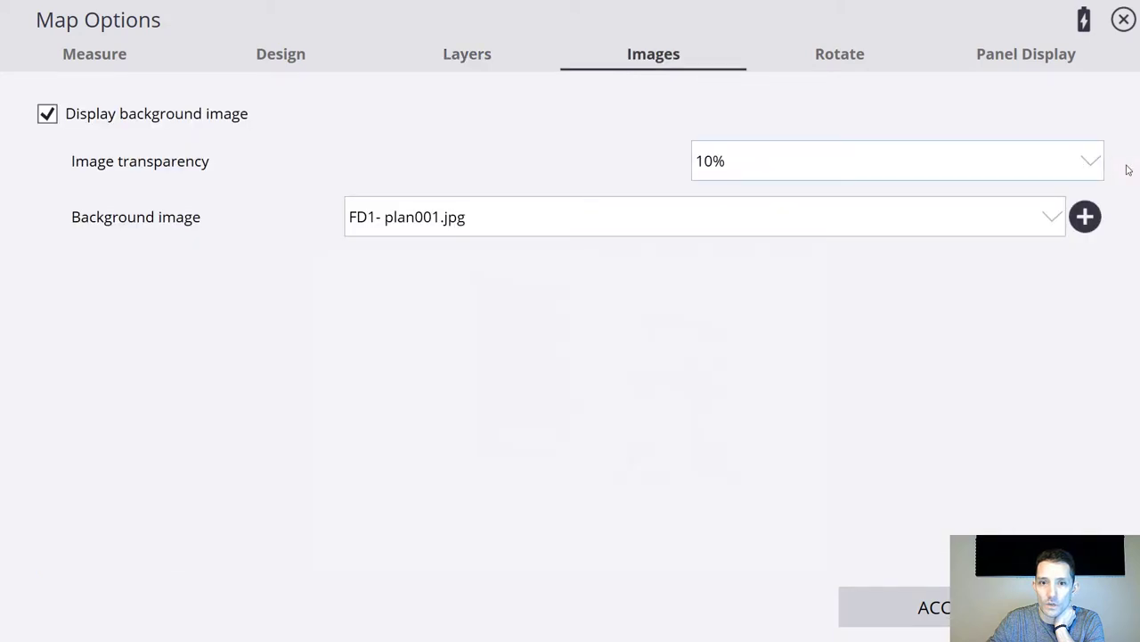
left_click(1097, 163)
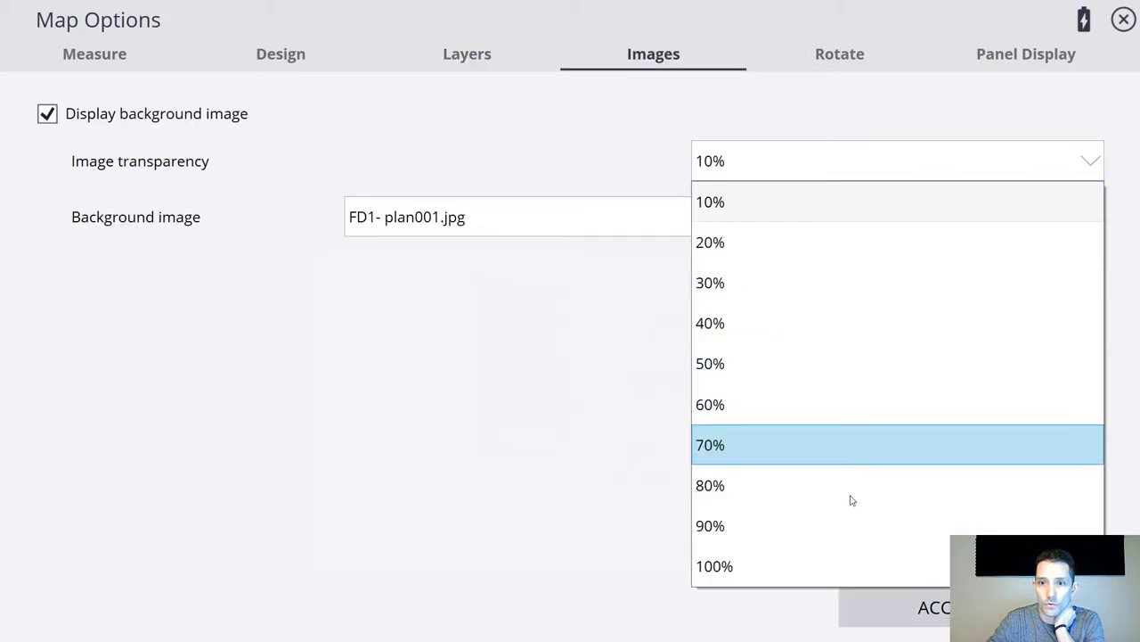
left_click(842, 515)
left_click(936, 622)
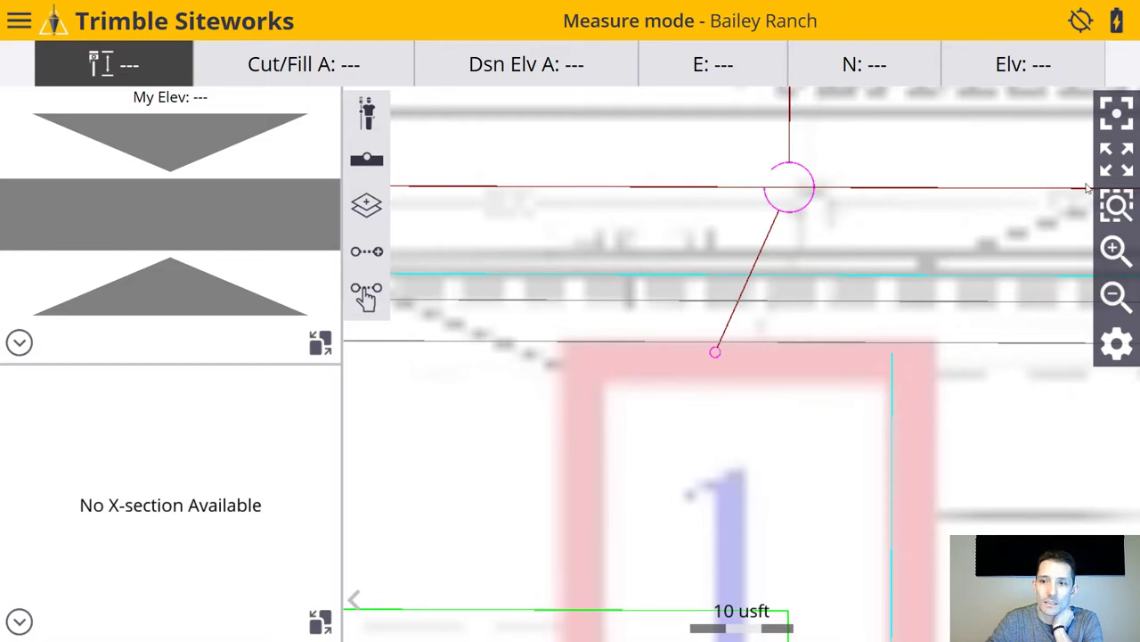
Step: Switch the background image to FD1- plan002.png and pan the map to LOT 6
left_click(1135, 347)
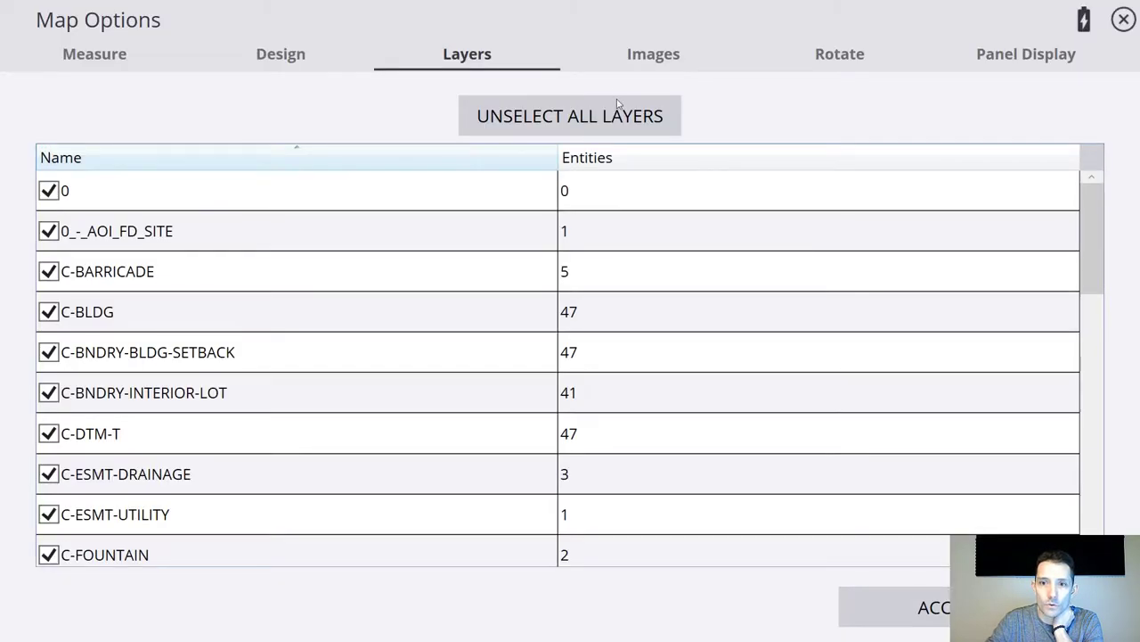
left_click(657, 56)
left_click(1055, 220)
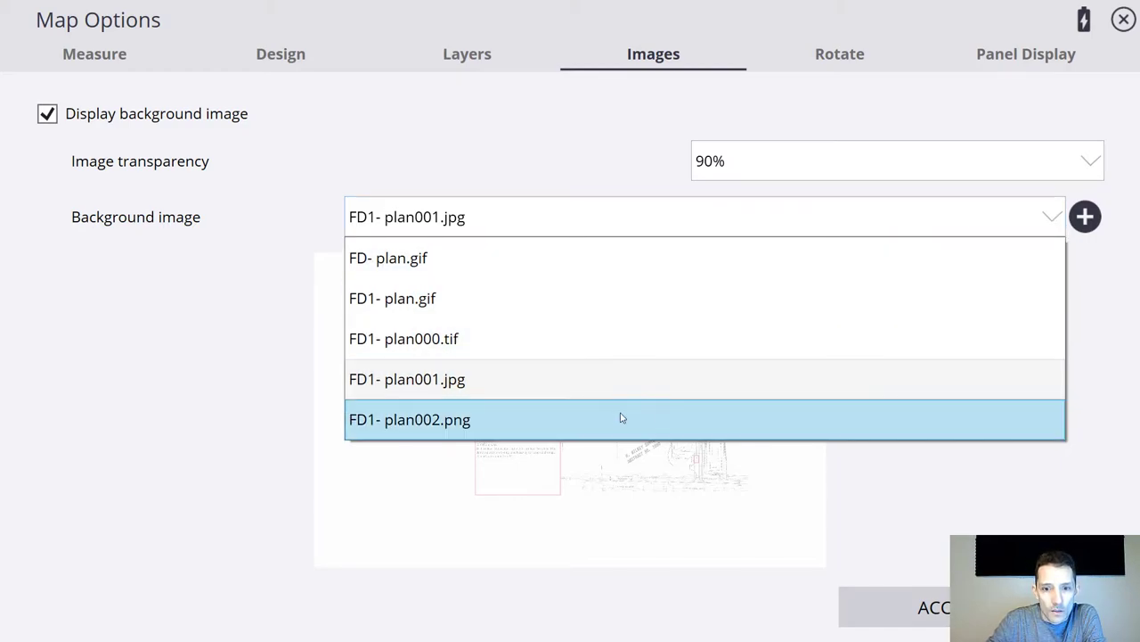
left_click(603, 418)
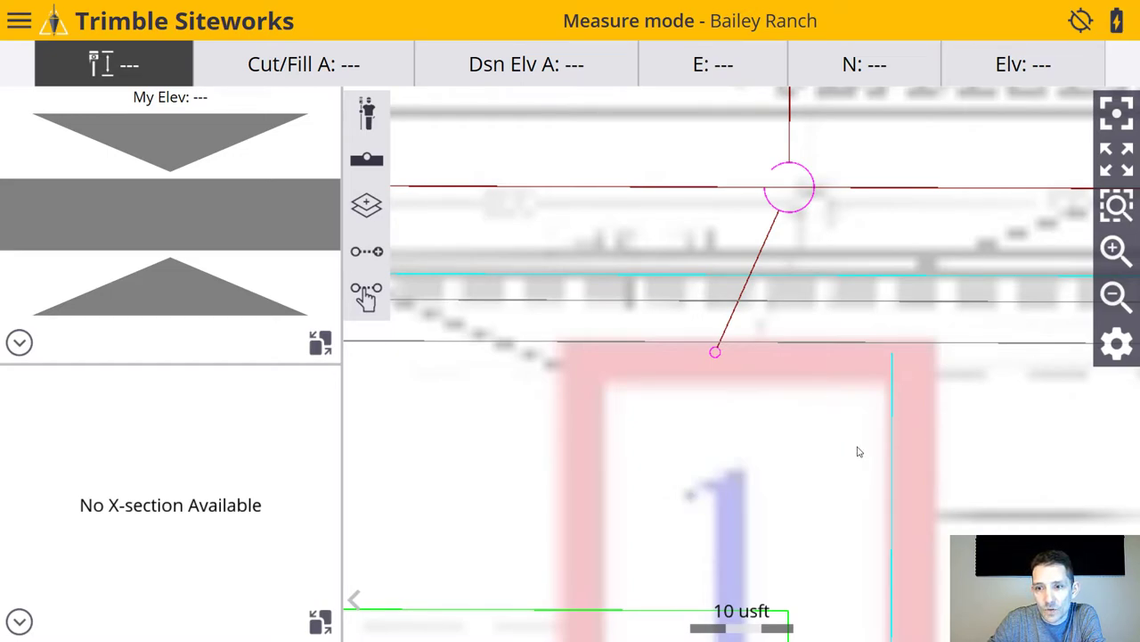
left_click_drag(844, 477, 812, 275)
left_click_drag(721, 379, 838, 387)
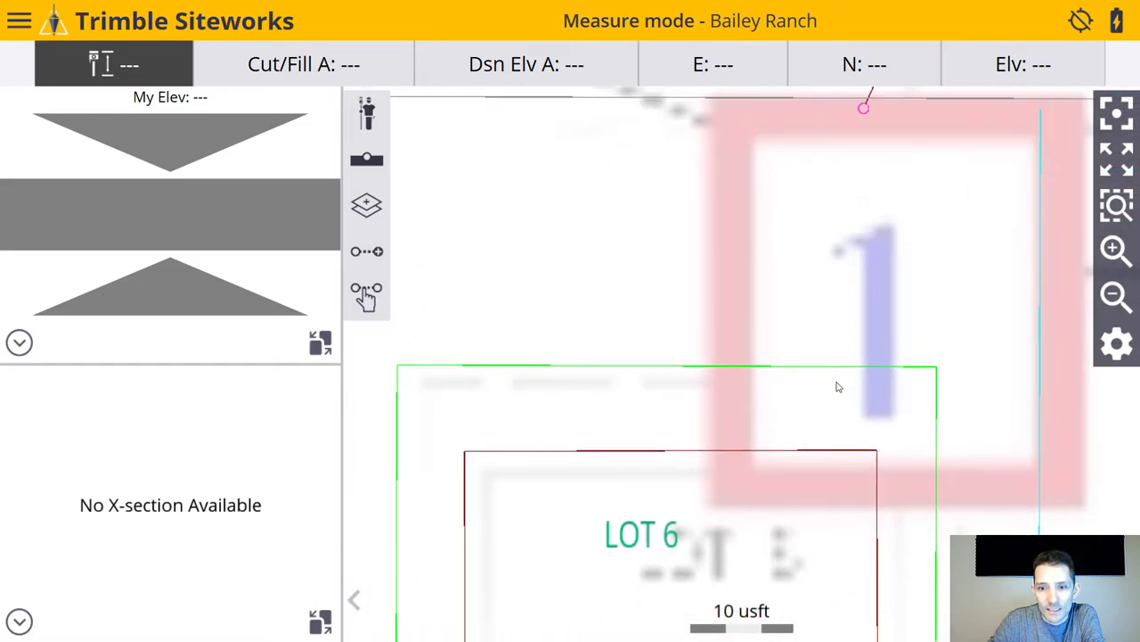
Step: Replace the background image with FD1- plan000.tif and apply it
left_click(1125, 348)
left_click(653, 59)
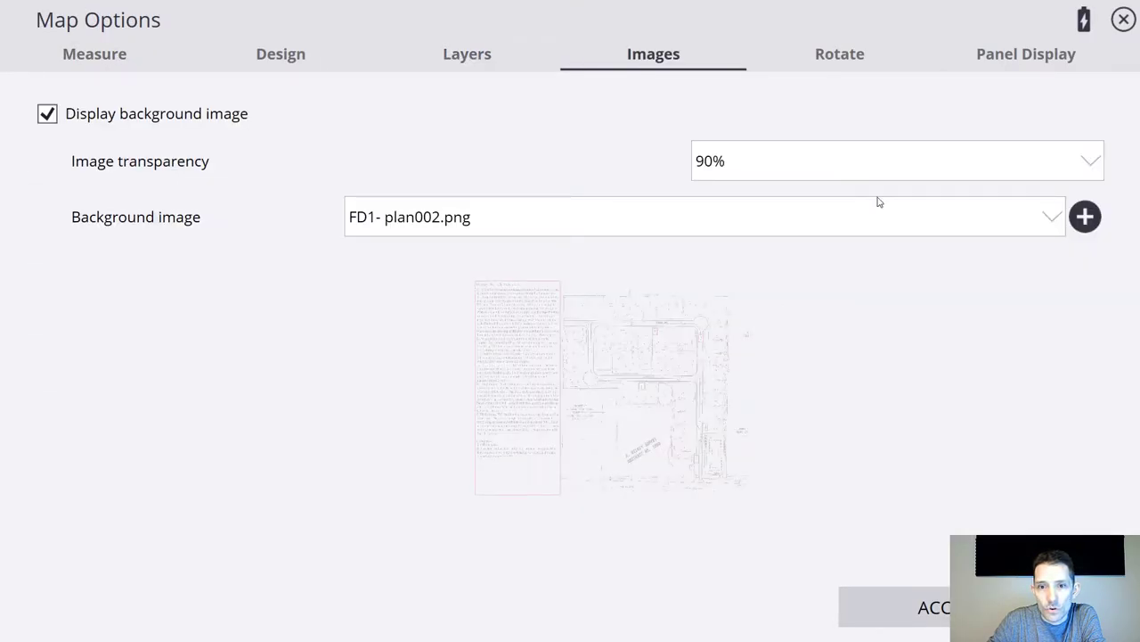
left_click(1058, 226)
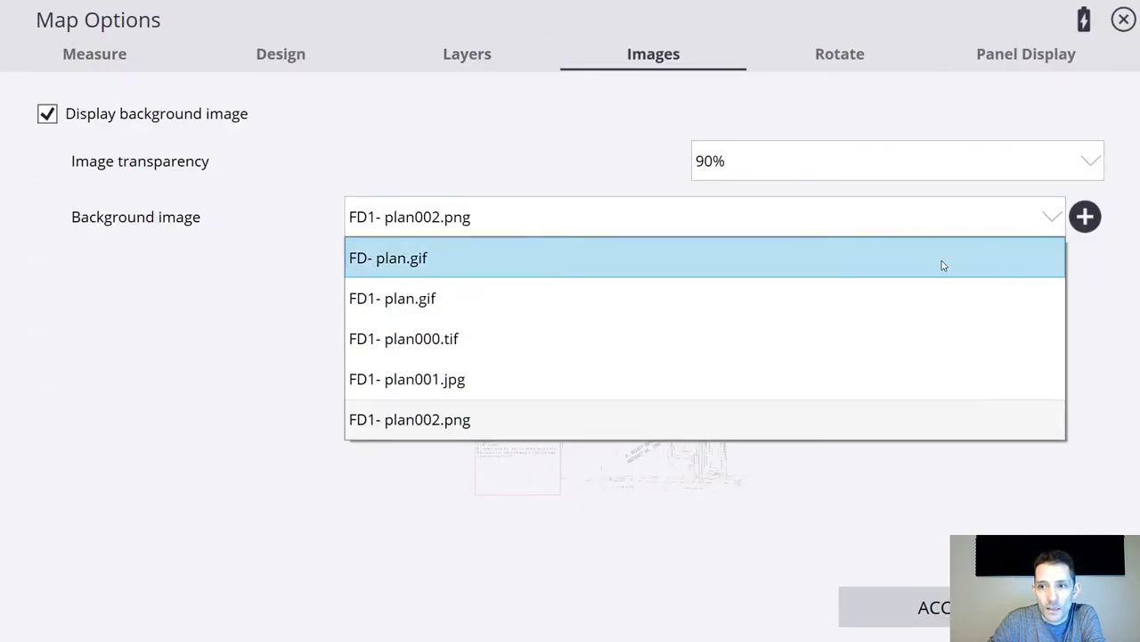
left_click(759, 337)
left_click(940, 608)
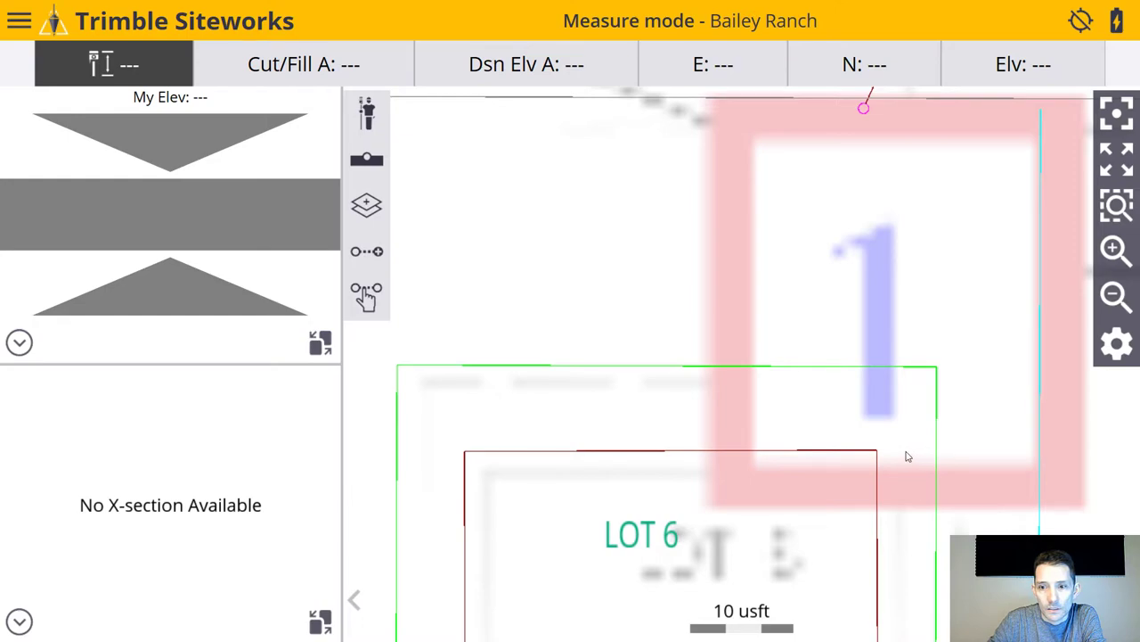
Step: Zoom out, zoom back in one step, and pan to centre LOT 6 and LOT 7
left_click(1117, 296)
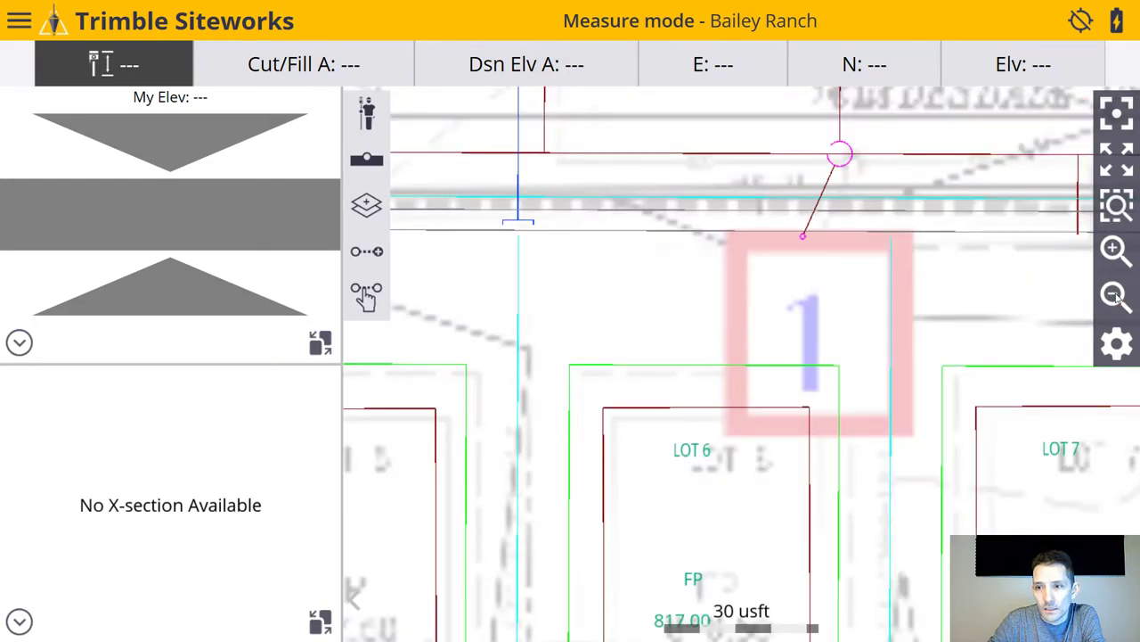
left_click(1117, 296)
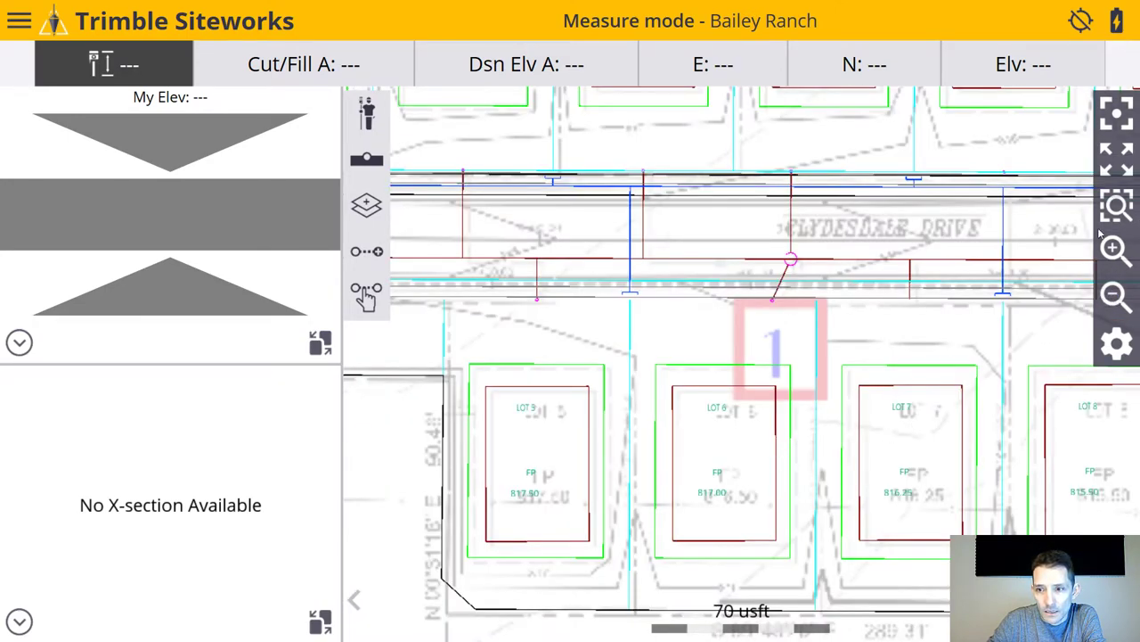
left_click(1114, 248)
left_click_drag(726, 529, 680, 254)
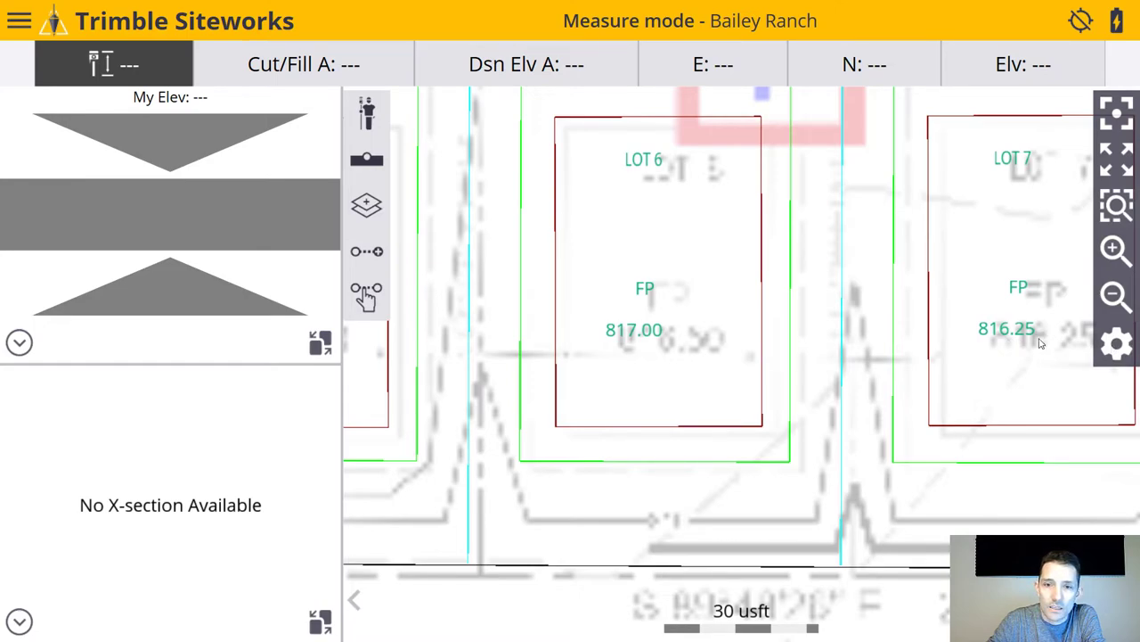
Step: Set FD1- plan.gif as the background image and apply it
left_click(1116, 344)
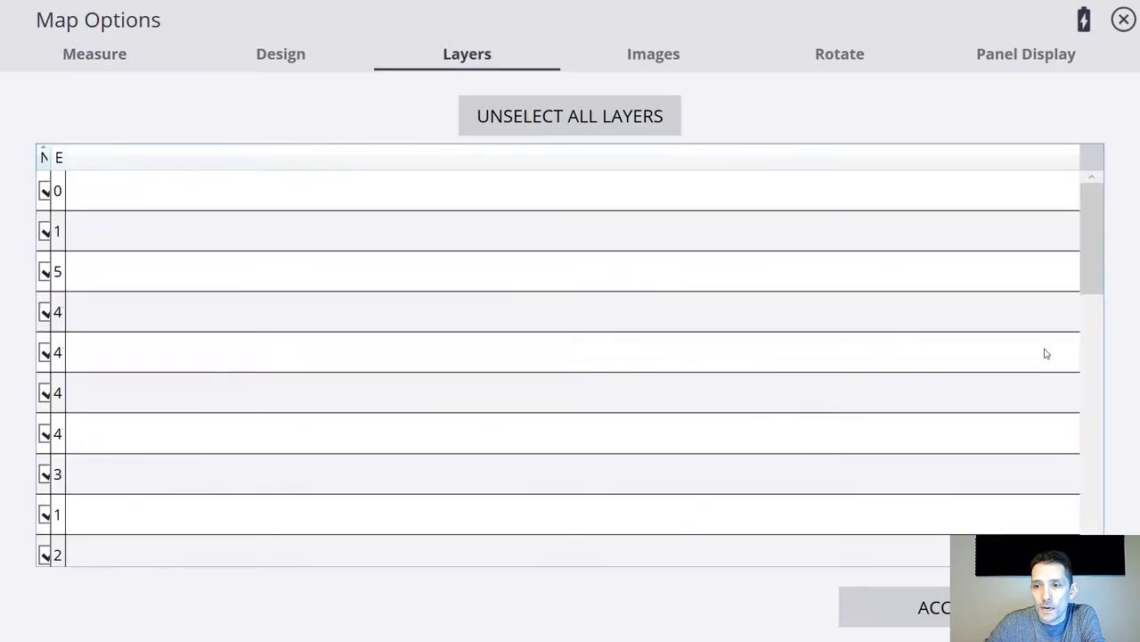
left_click(634, 59)
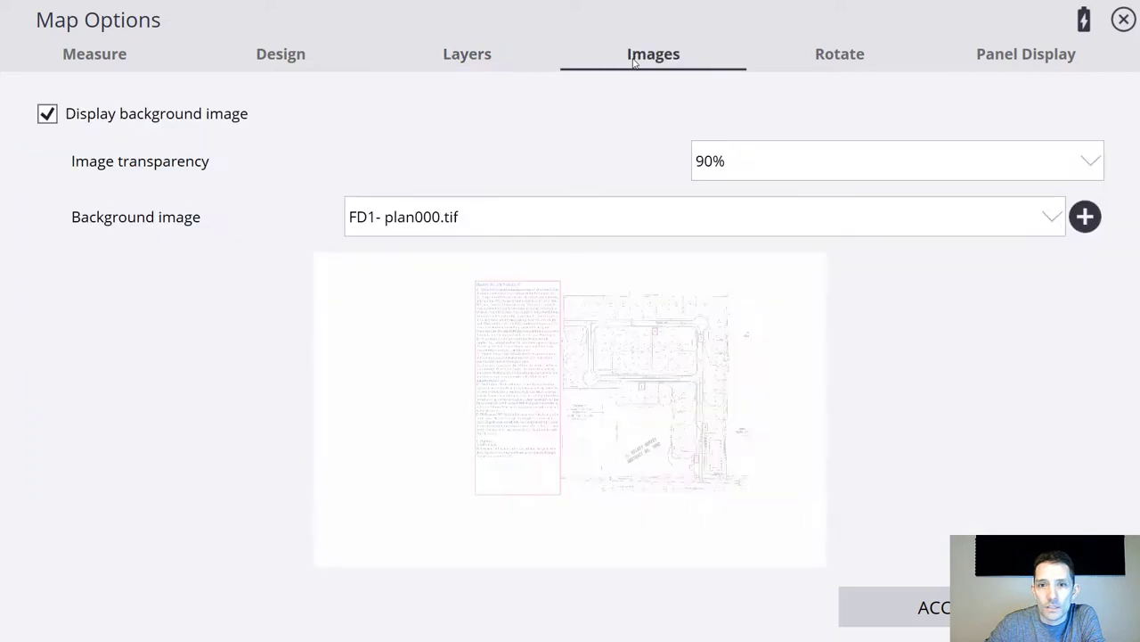
left_click(578, 223)
left_click(522, 299)
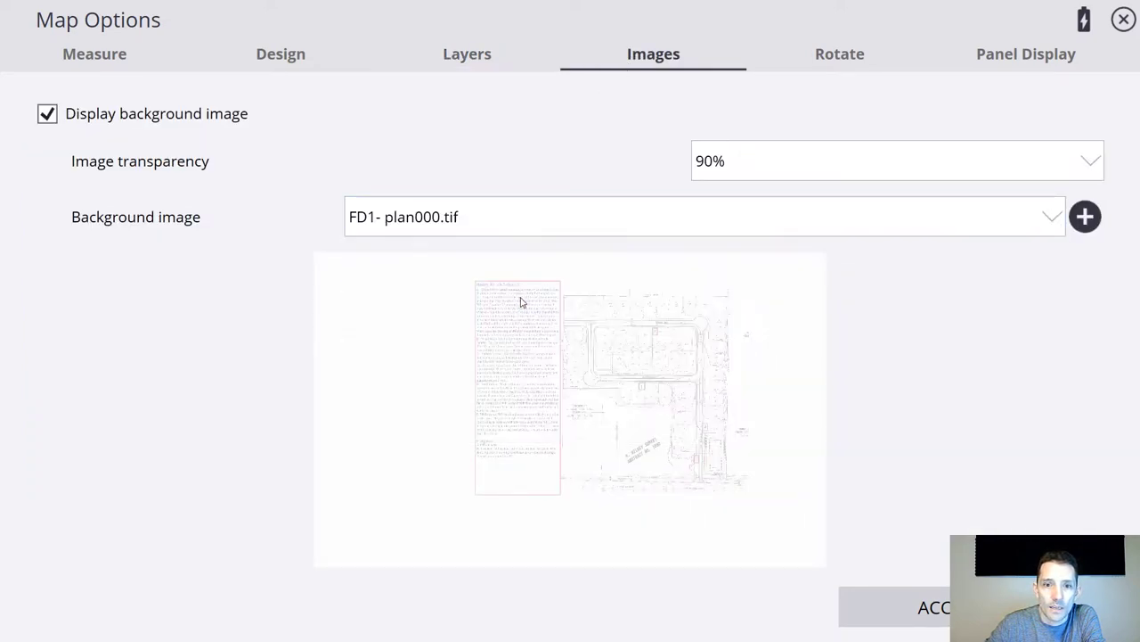
left_click(930, 609)
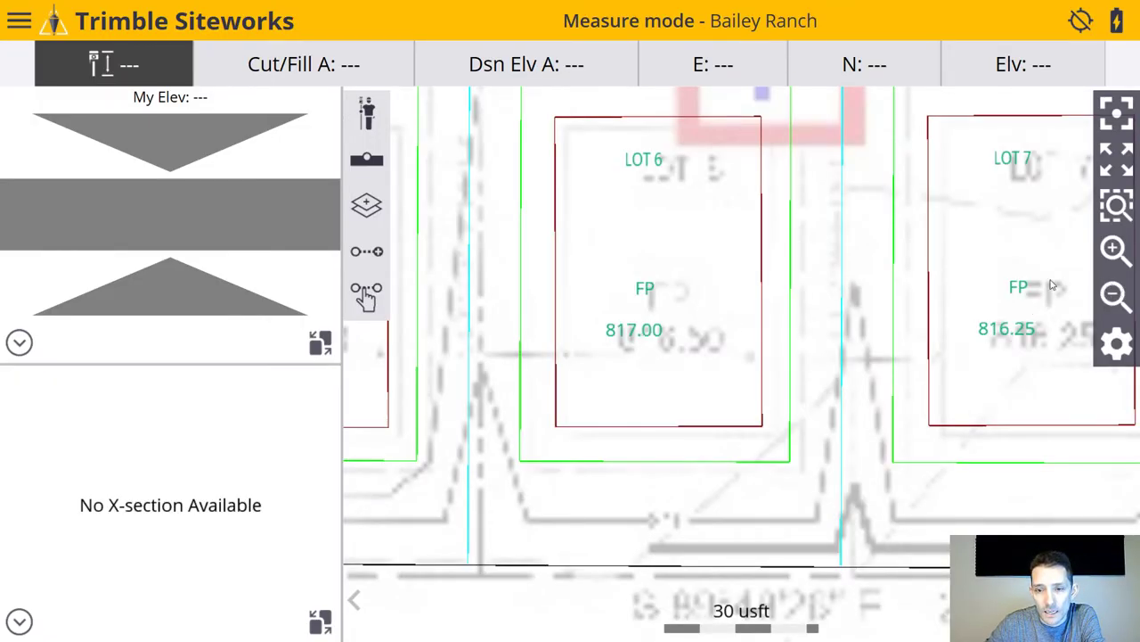
Step: Zoom out and pan to the lots above Clydesdale Drive
left_click(1112, 297)
left_click_drag(600, 136, 678, 311)
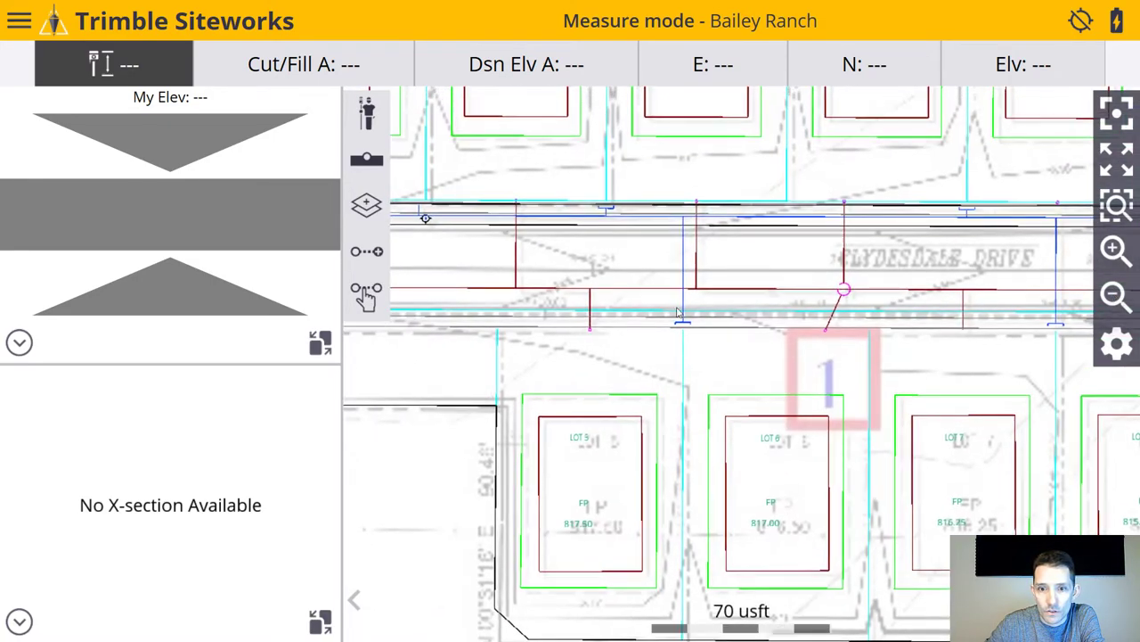
left_click_drag(502, 87, 573, 301)
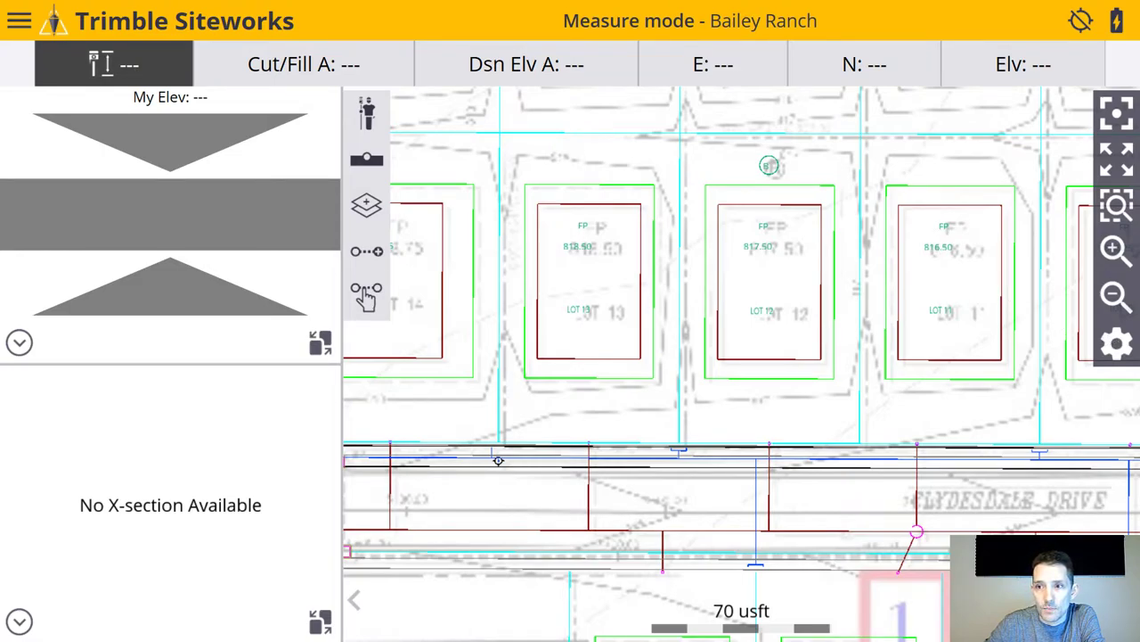
Step: Set image transparency to 60% (after trying 40%), apply it, and switch to Business Center
left_click(1118, 344)
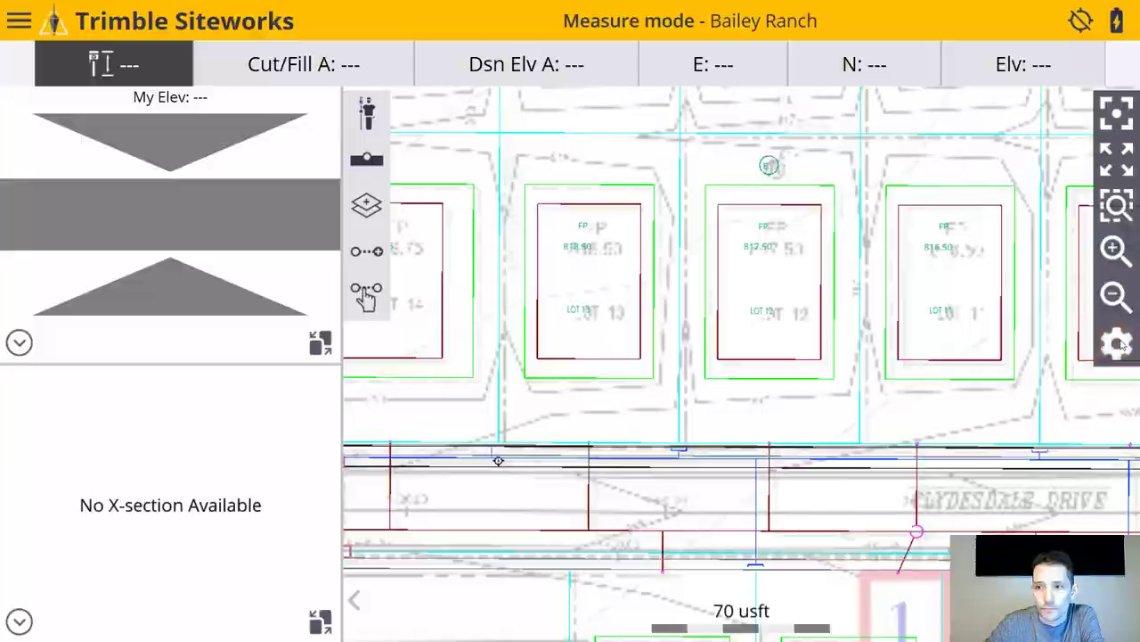
left_click(662, 57)
left_click(1091, 164)
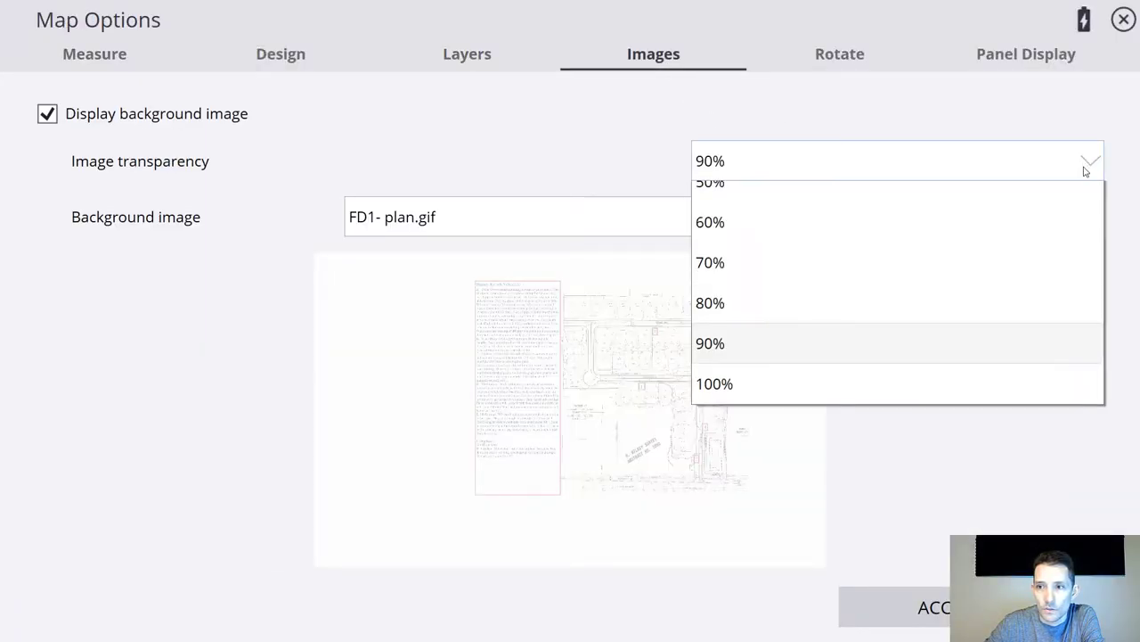
left_click(881, 323)
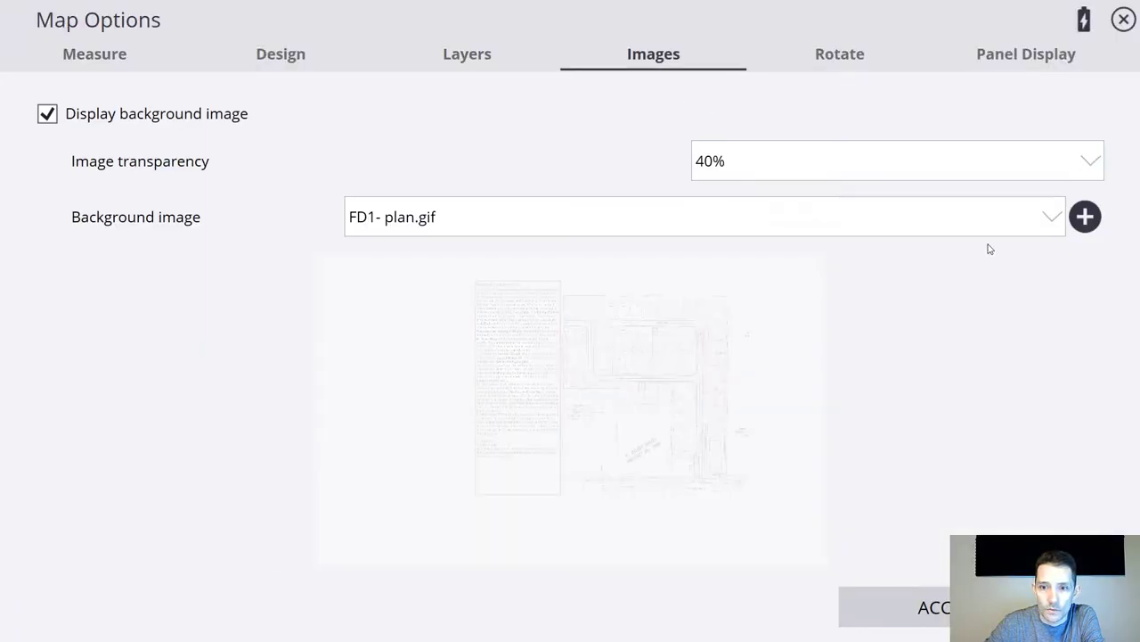
left_click(1102, 163)
left_click(940, 417)
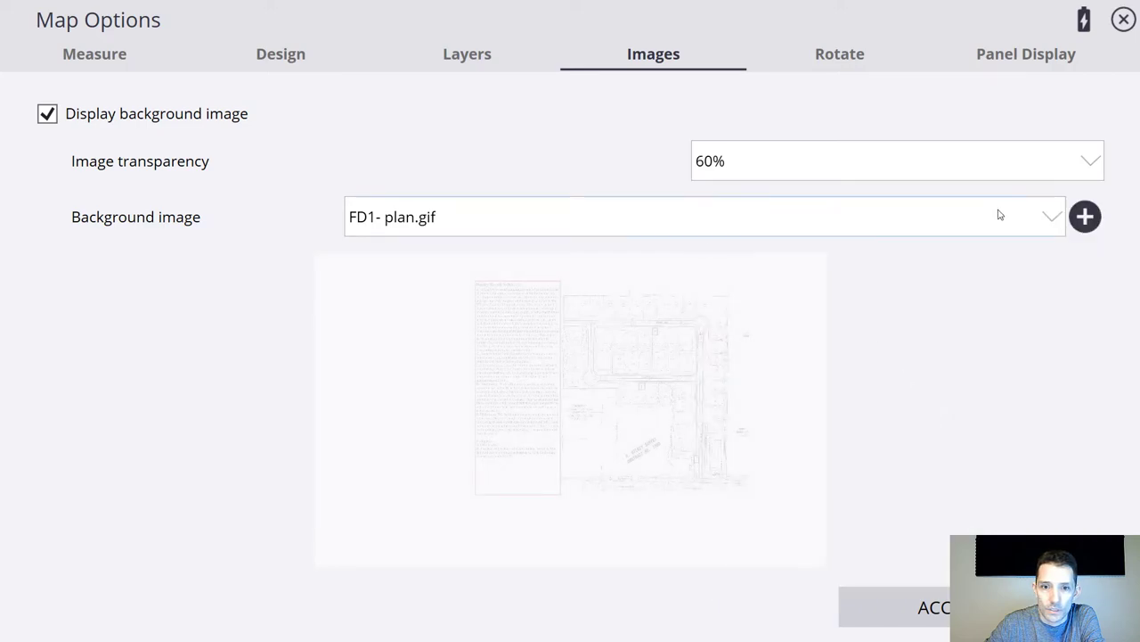
left_click(935, 615)
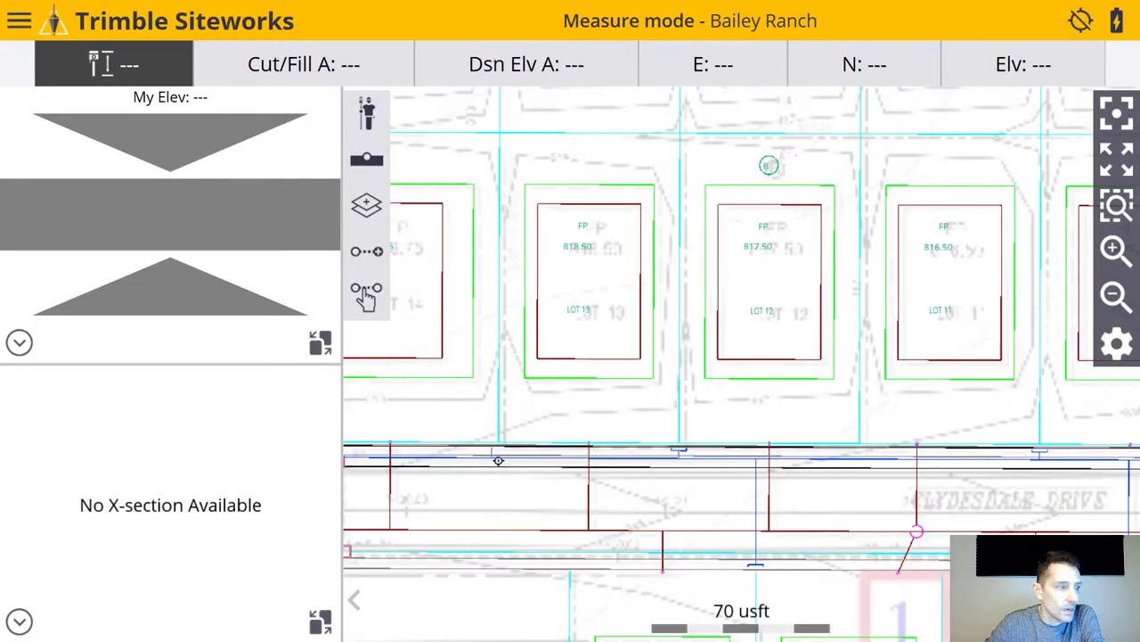
key("alt+Tab")
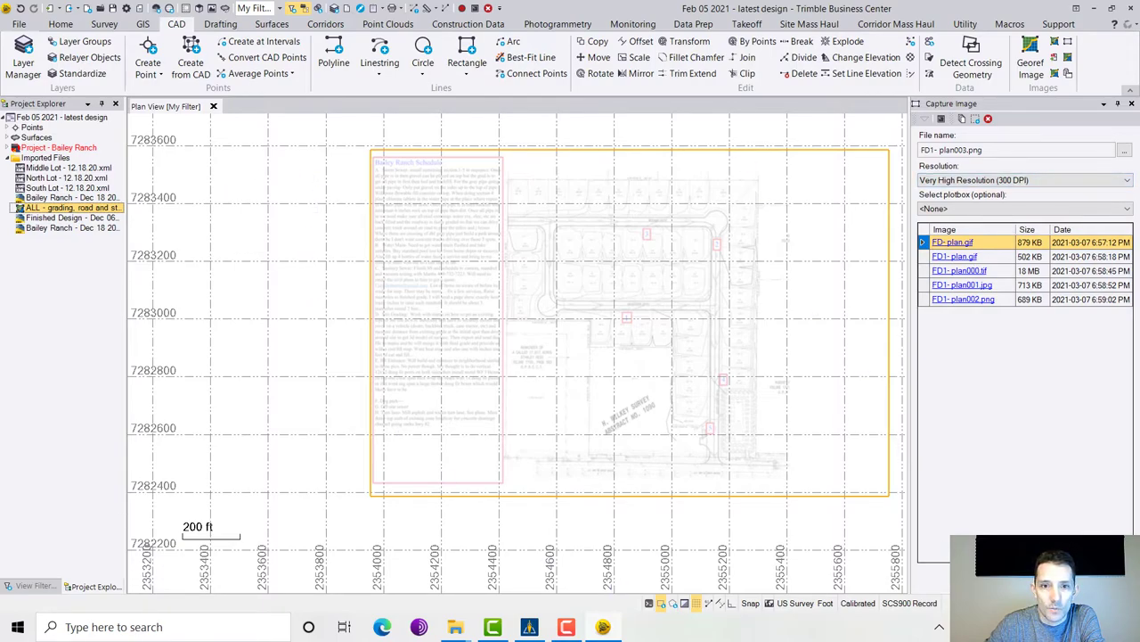
Step: Back in Siteworks, choose FD- plan.gif as the background image and apply it
left_click(529, 627)
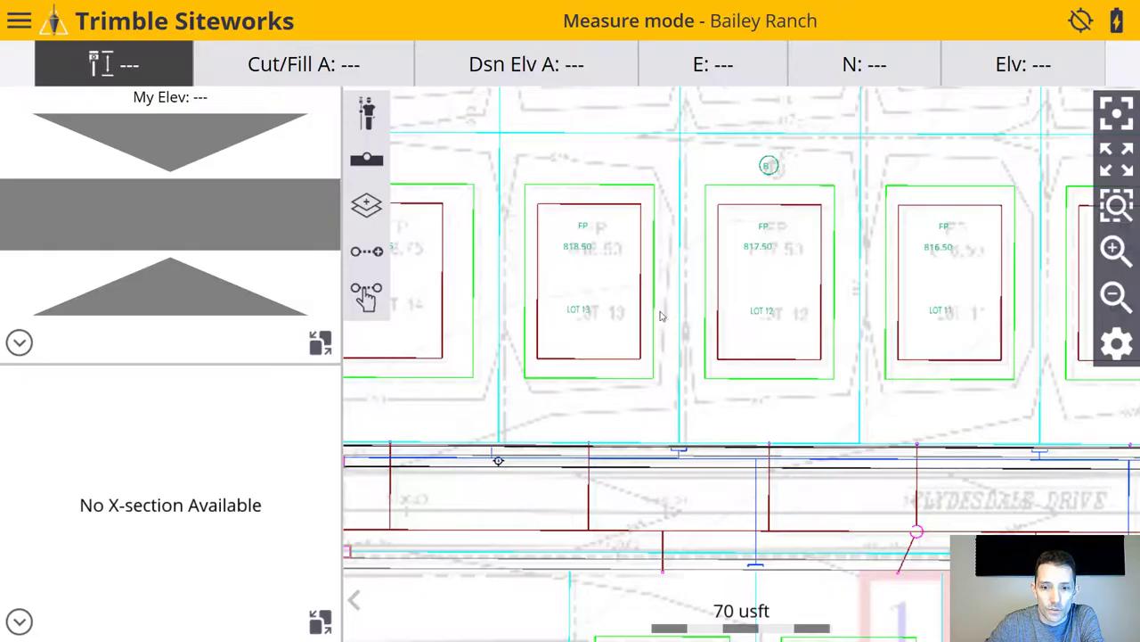
left_click(1114, 343)
left_click(686, 64)
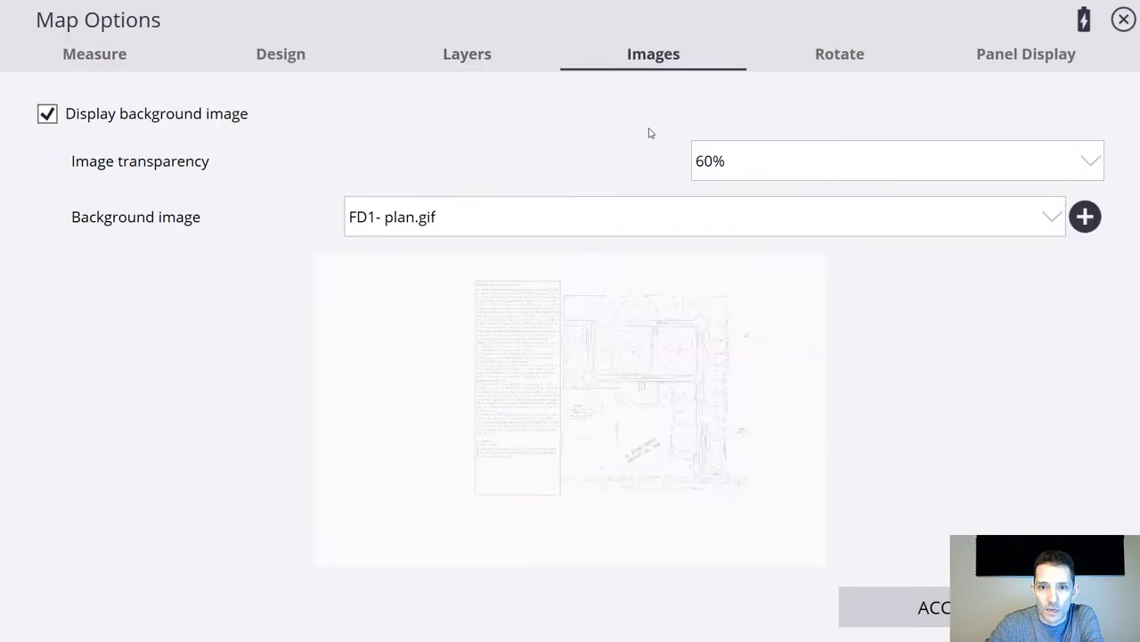
left_click(1052, 216)
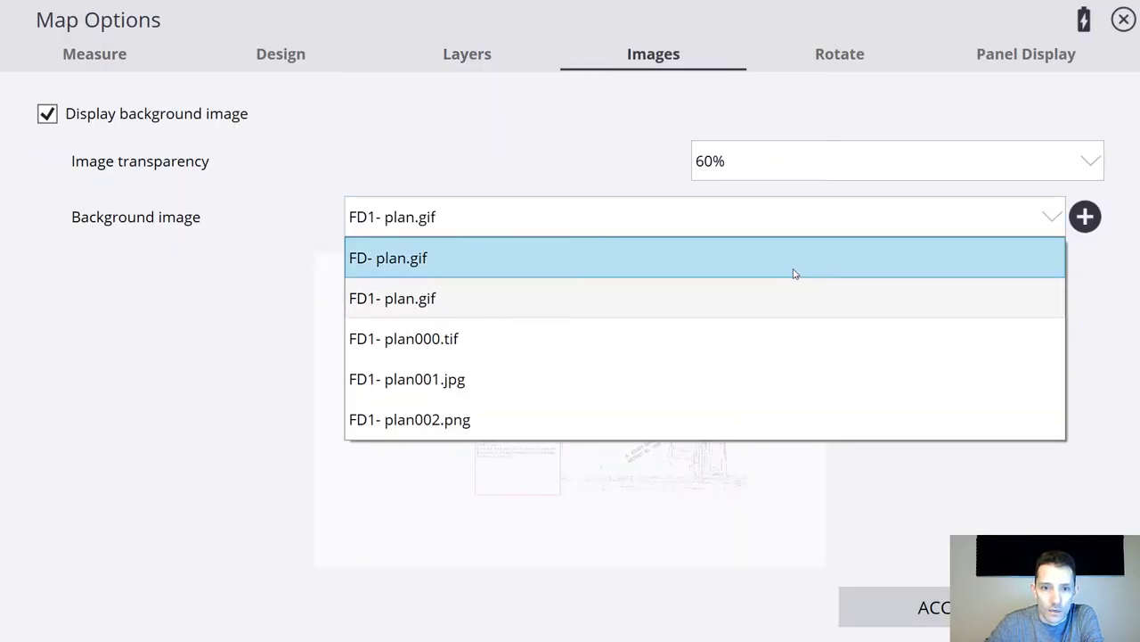
left_click(795, 274)
left_click(918, 615)
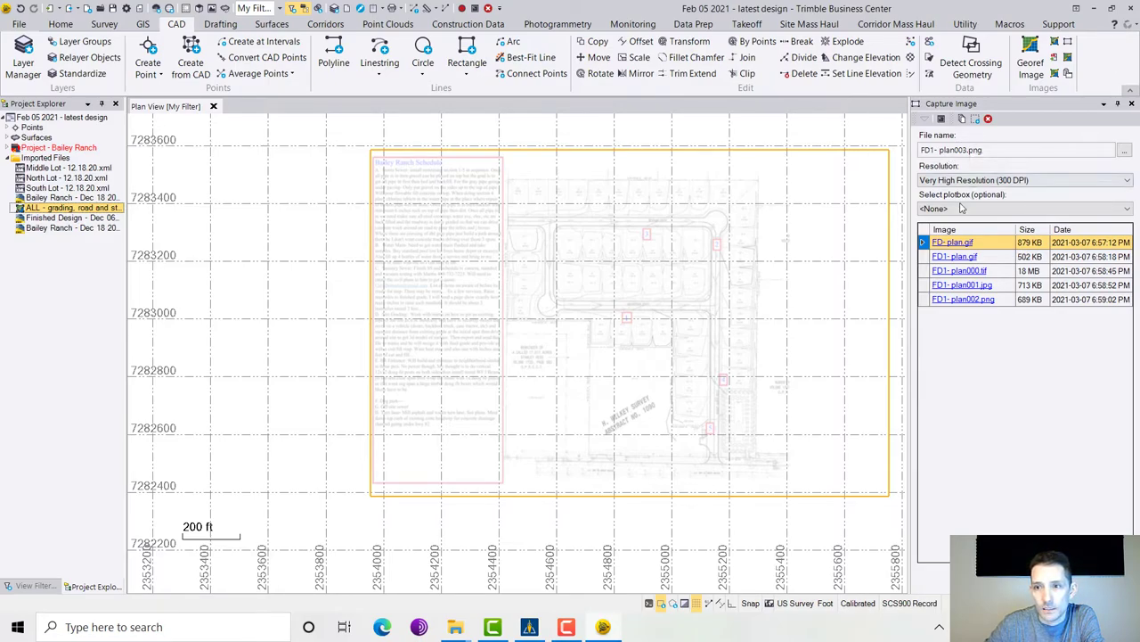
Step: Save the next plan capture from Business Center's Capture Image pane as a GIF file
left_click(971, 200)
scroll(833, 188, "up", 2)
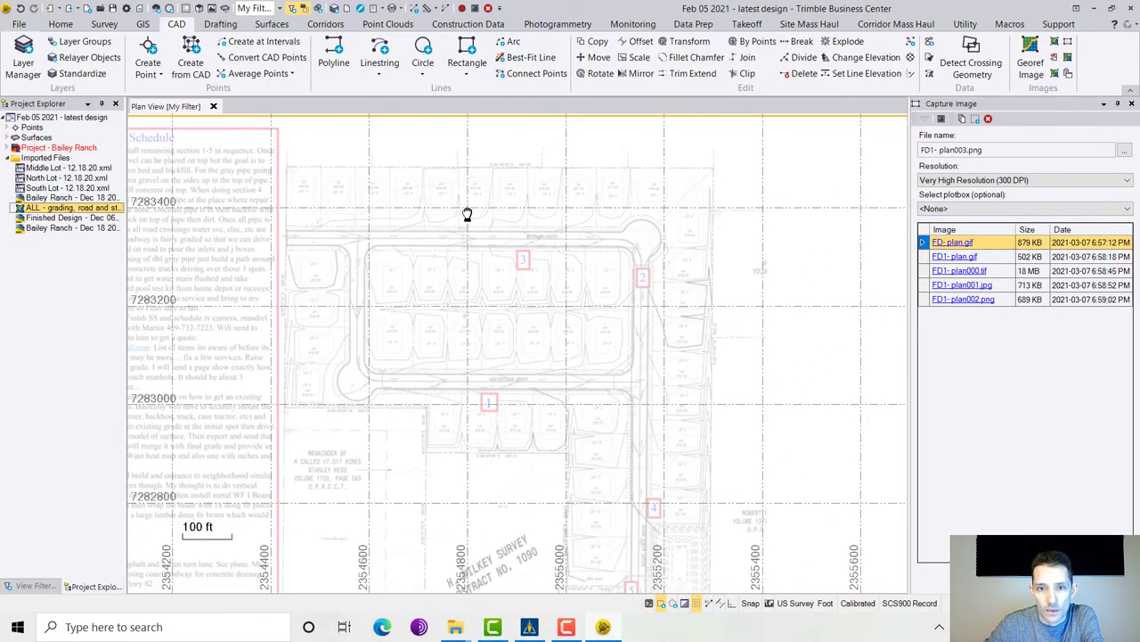
scroll(461, 201, "up", 2)
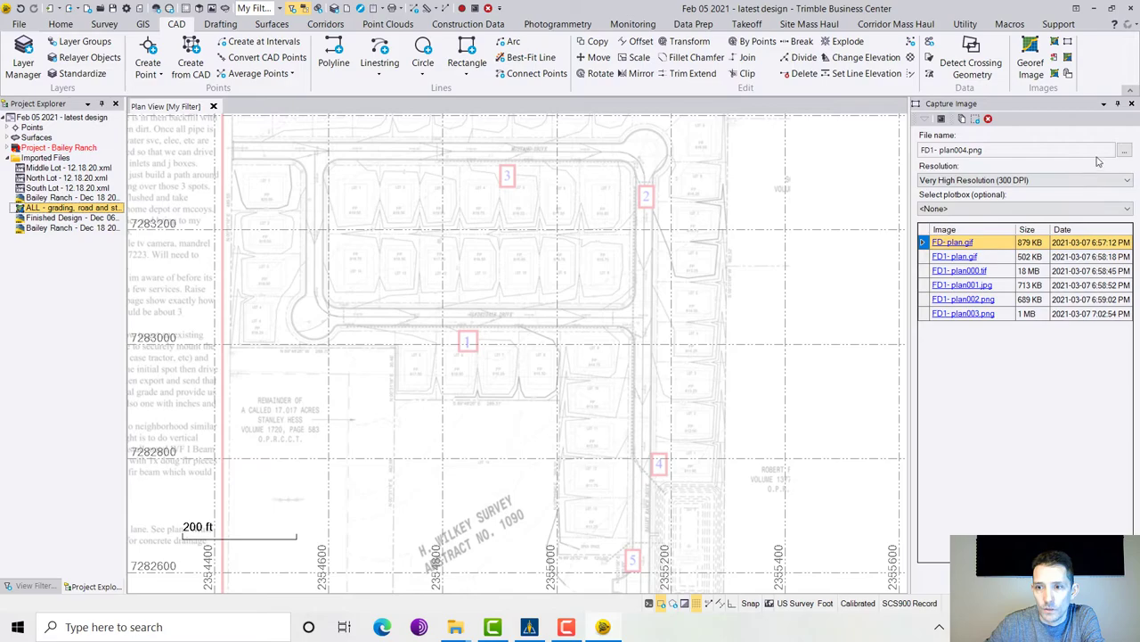
left_click(1125, 152)
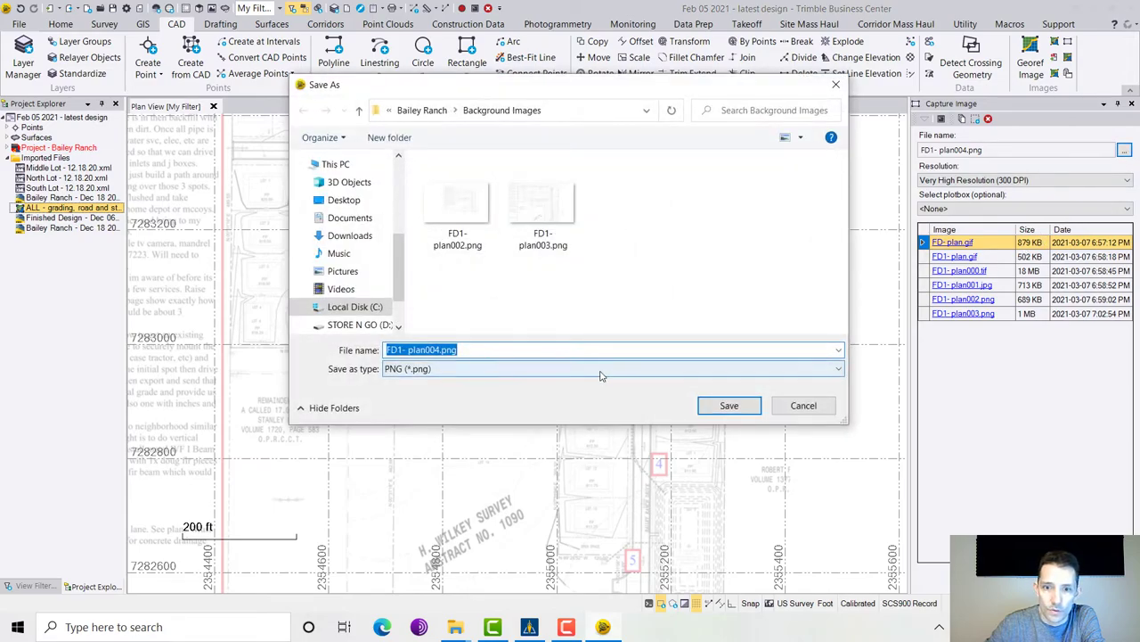
left_click(600, 369)
left_click(540, 407)
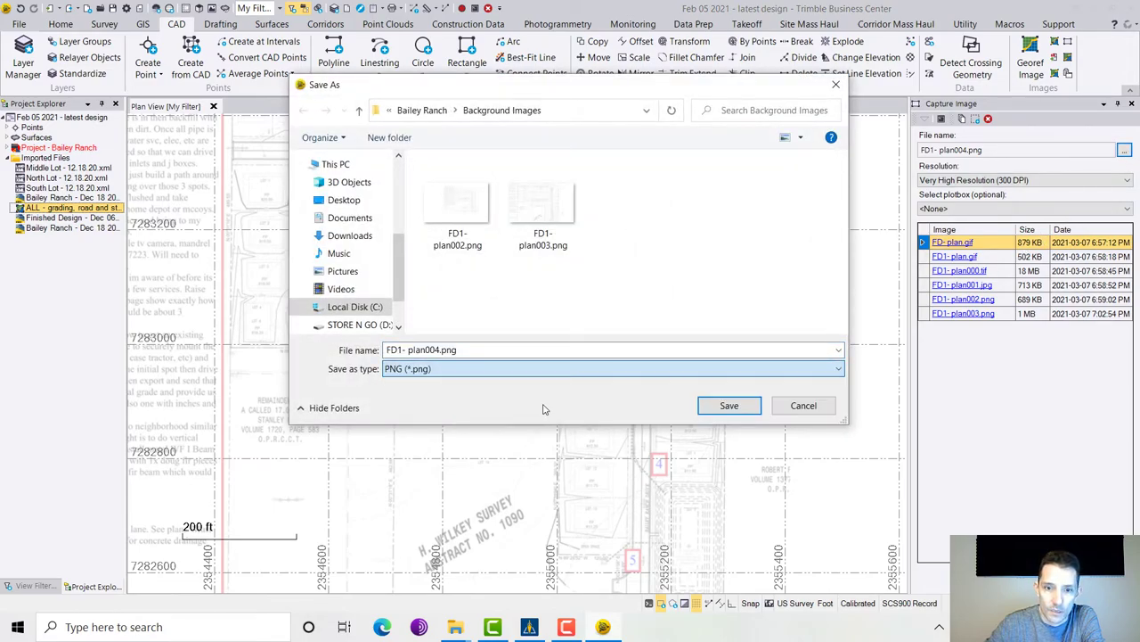
left_click(728, 407)
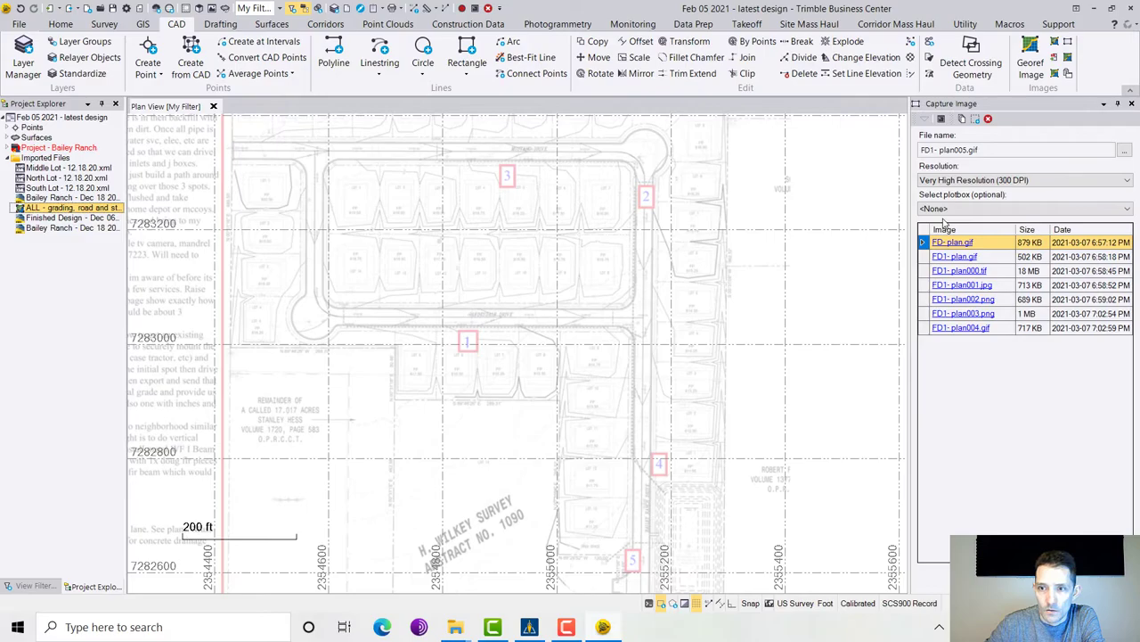
Step: In Siteworks, check the background image list and keep FD- plan.gif selected
left_click(531, 629)
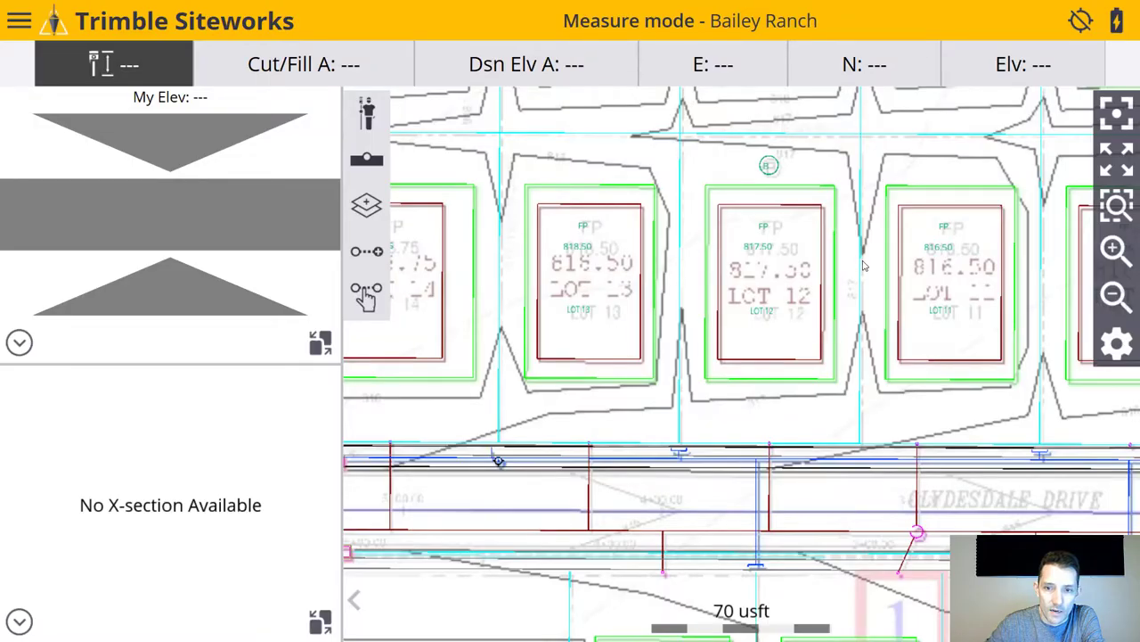
left_click(1116, 344)
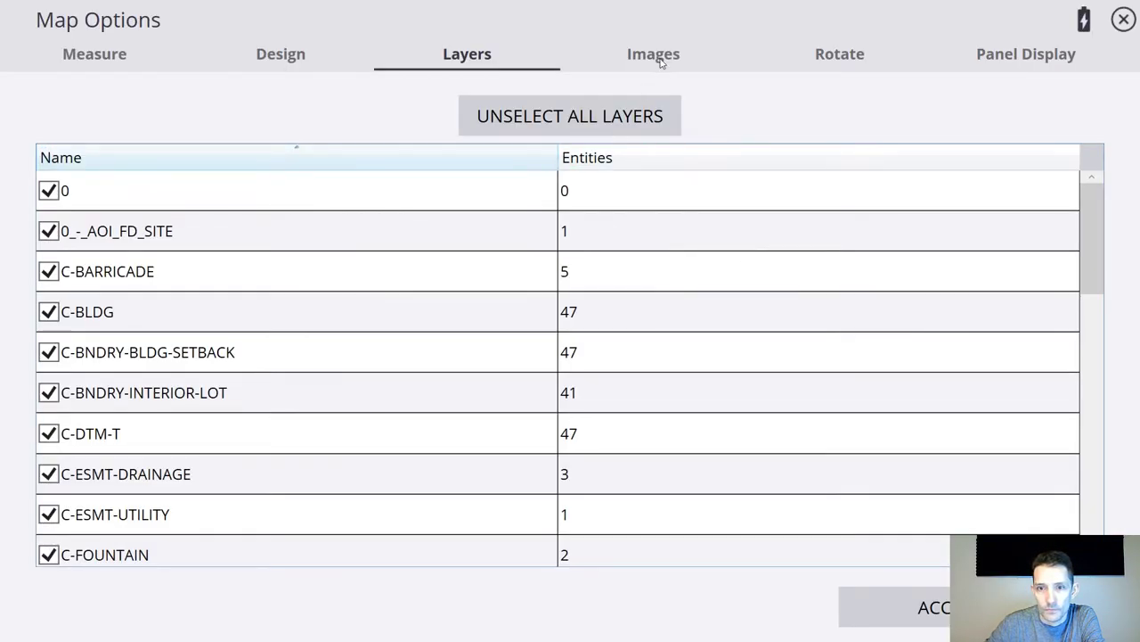
left_click(661, 62)
left_click(588, 218)
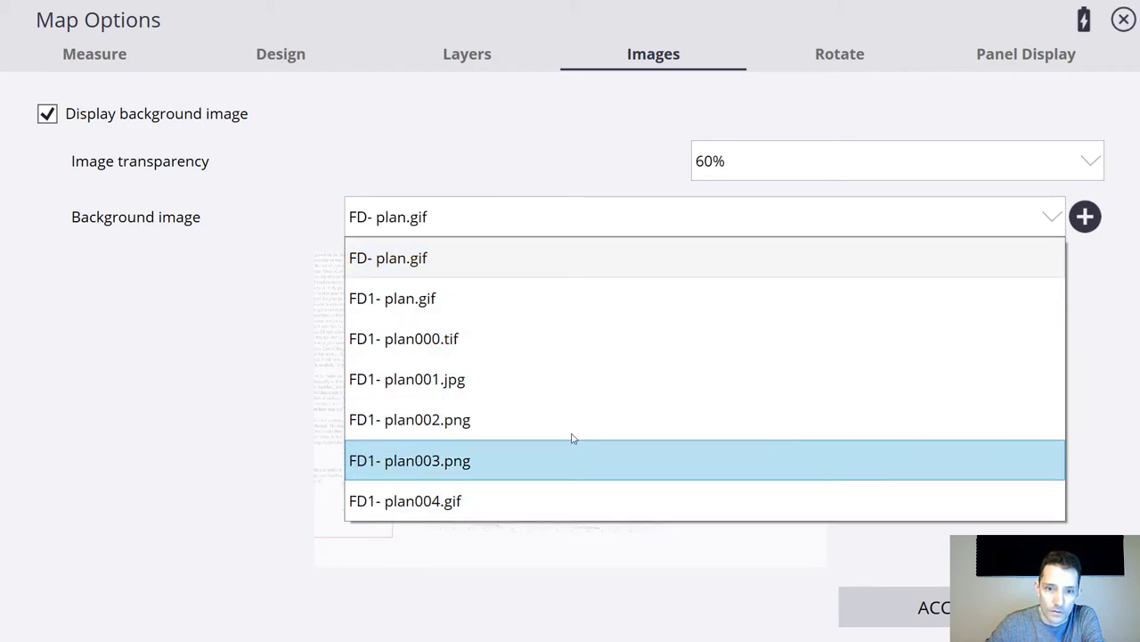
left_click(1121, 387)
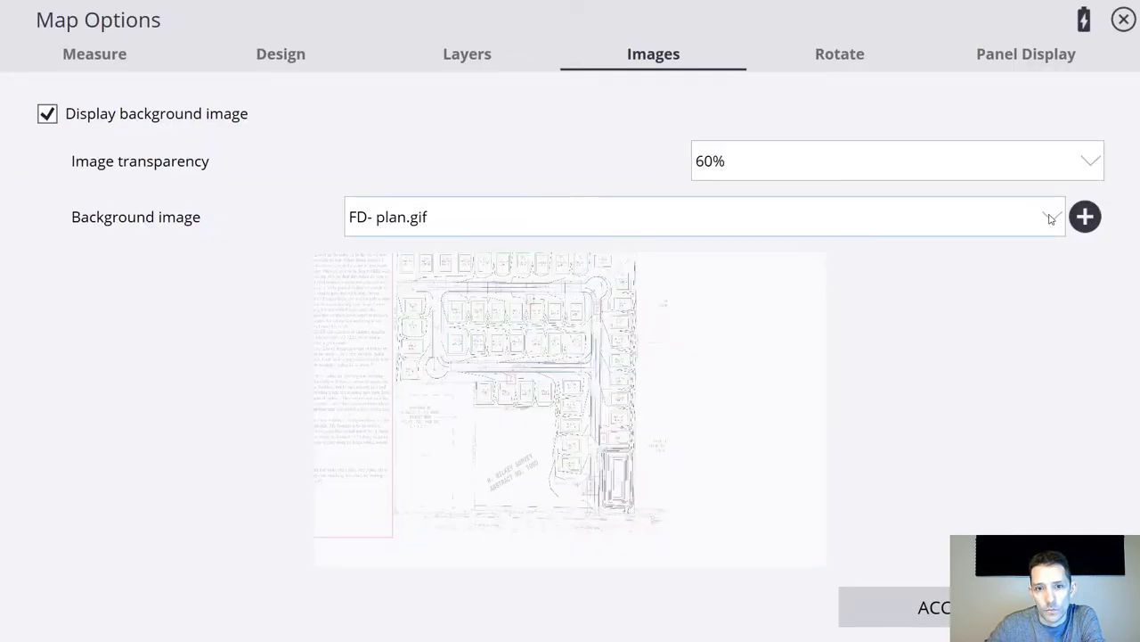
Step: Preview the FD1-plan005.gif capture in Photos, then close it and return to Siteworks
left_click(1052, 220)
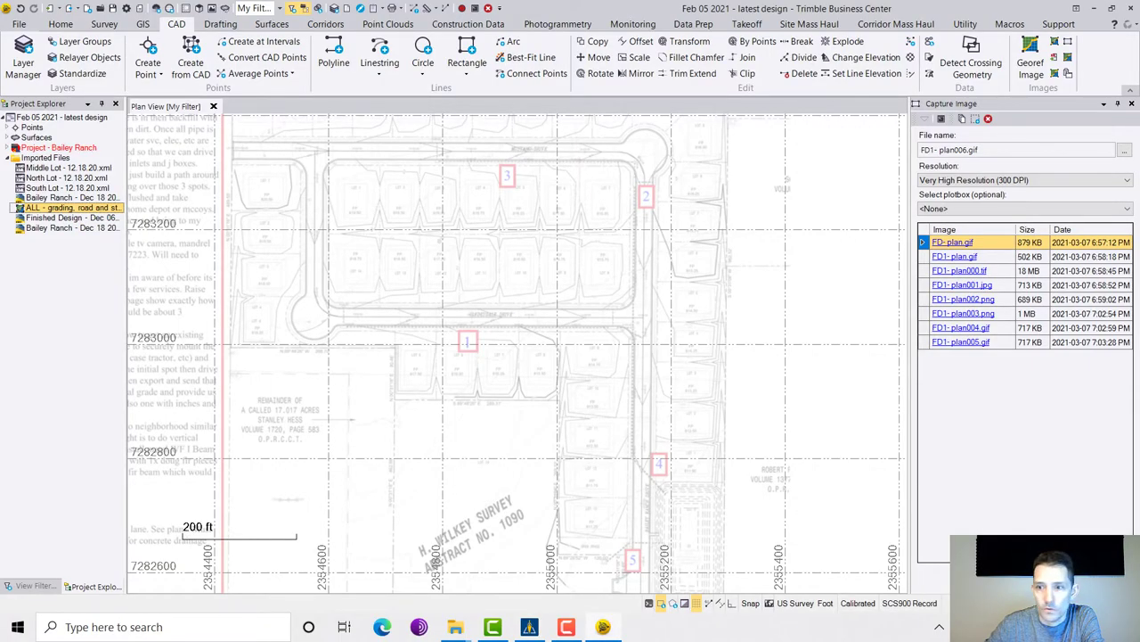
double_click(967, 346)
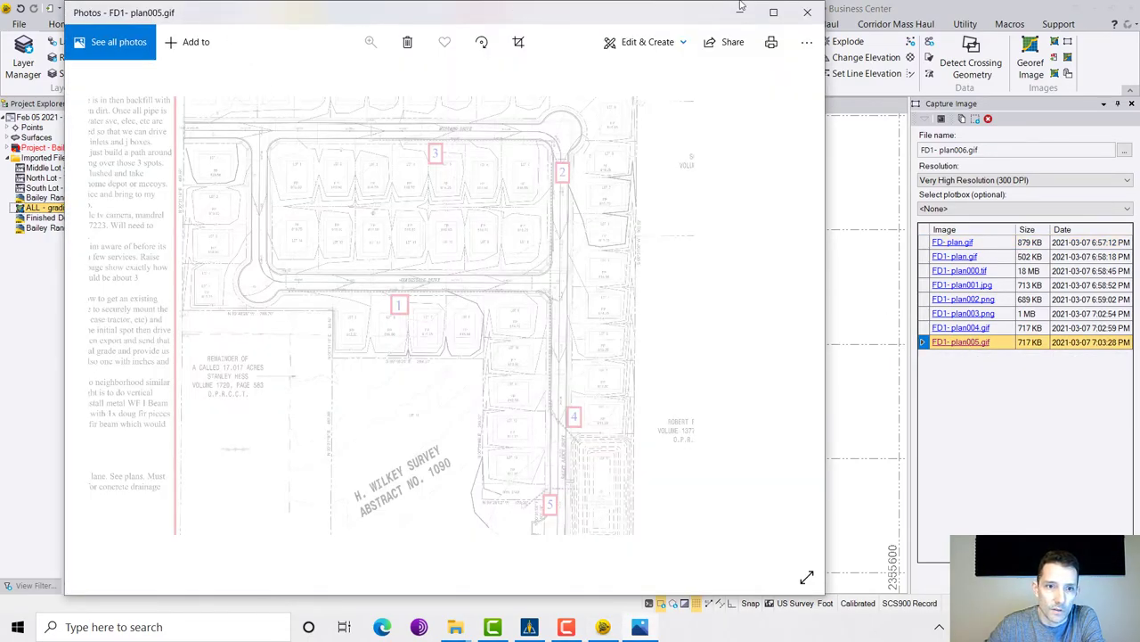
left_click(808, 11)
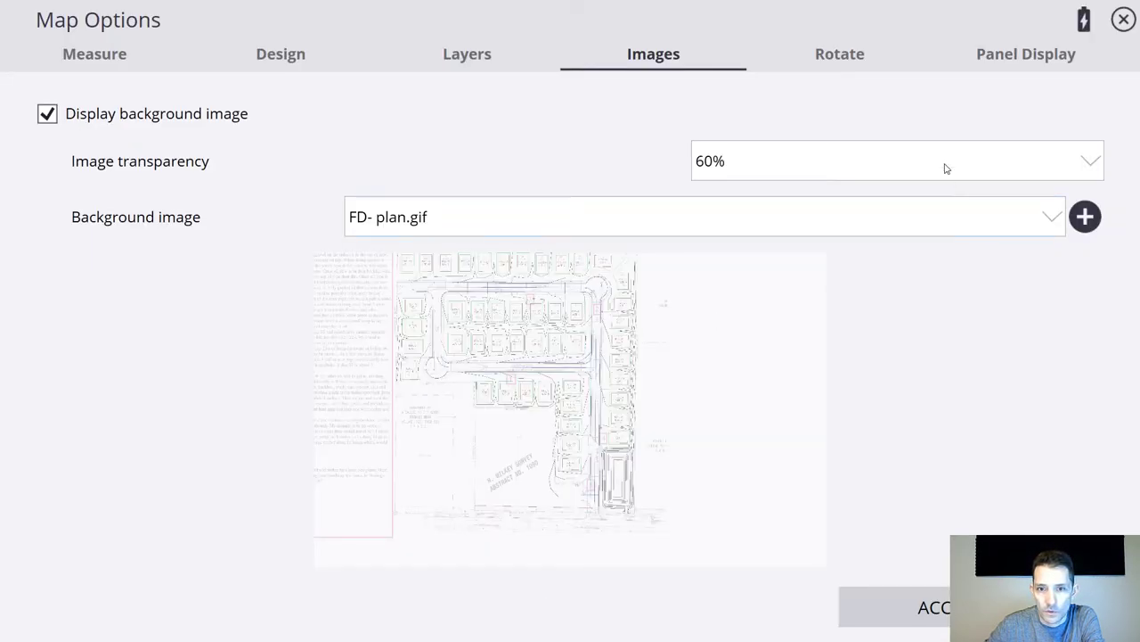
Step: Accept the current options, then choose FD1- plan005.gif as the background image and accept
left_click(940, 614)
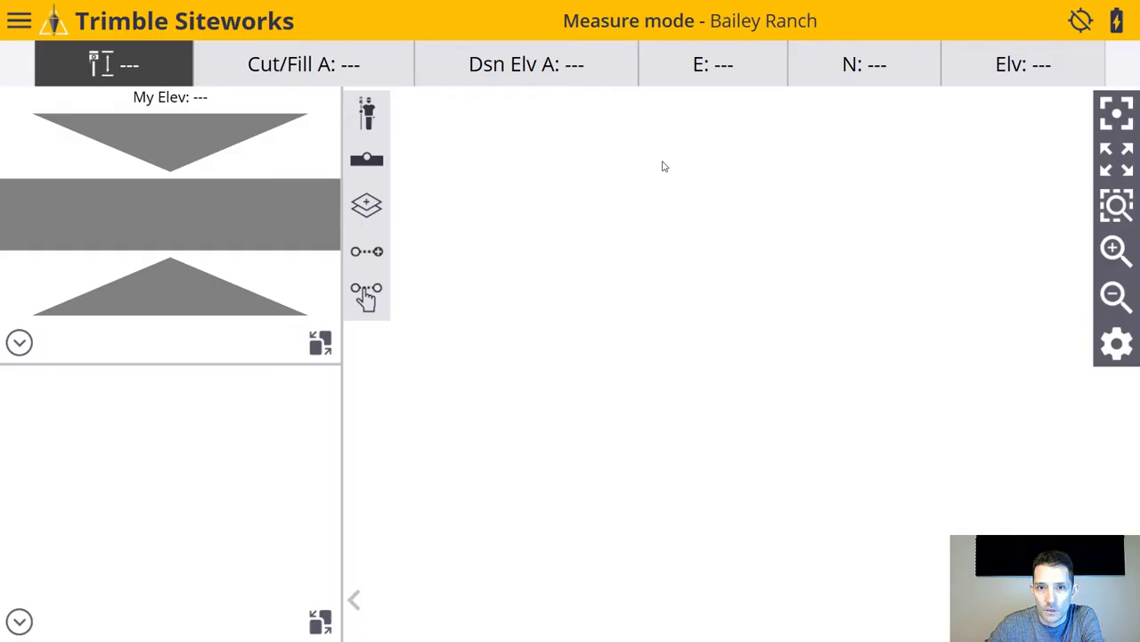
left_click(1125, 347)
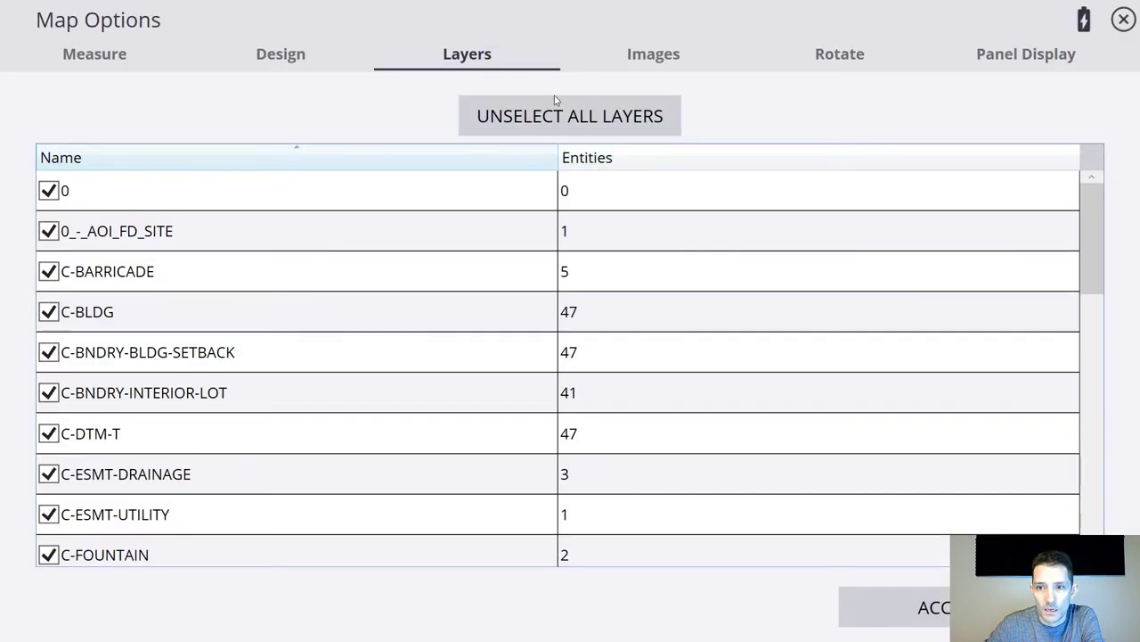
left_click(647, 59)
left_click(547, 223)
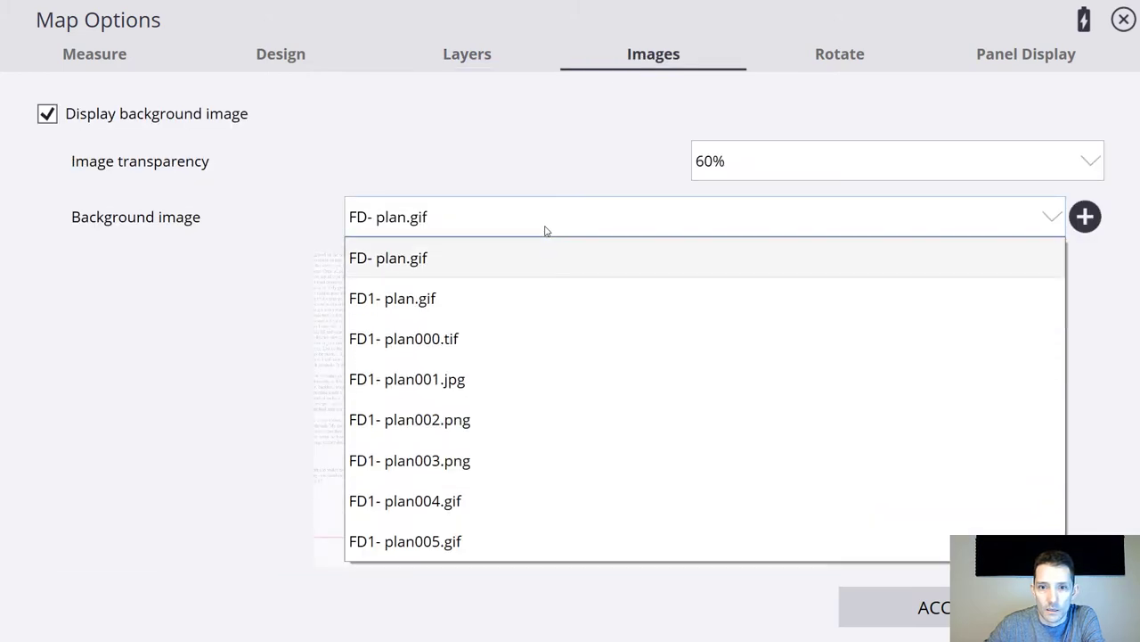
left_click(465, 544)
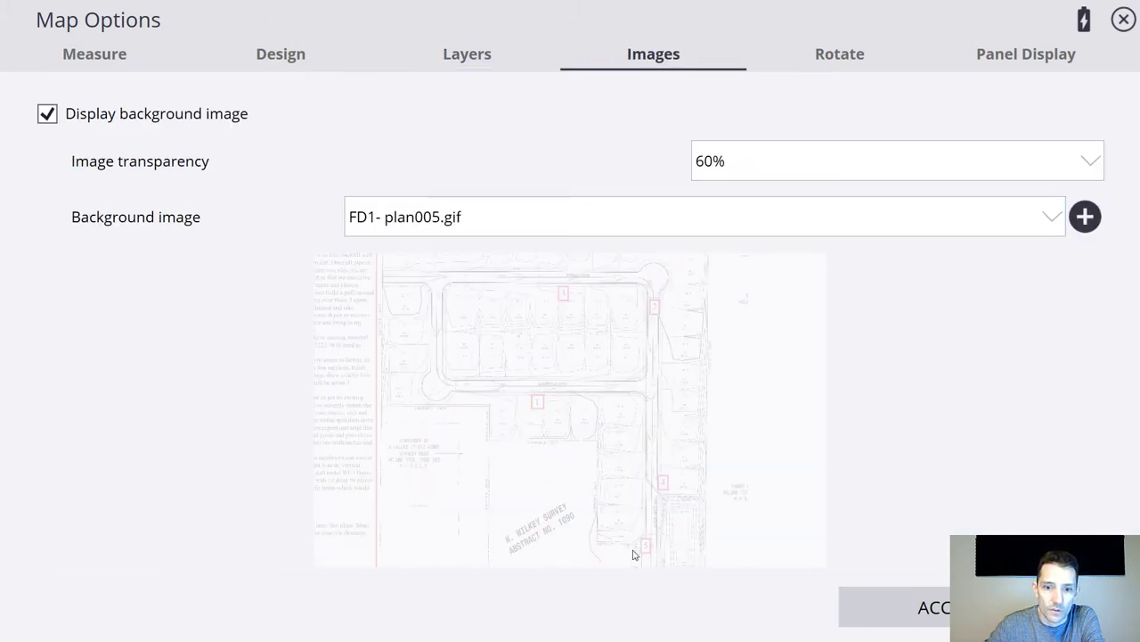
left_click(935, 606)
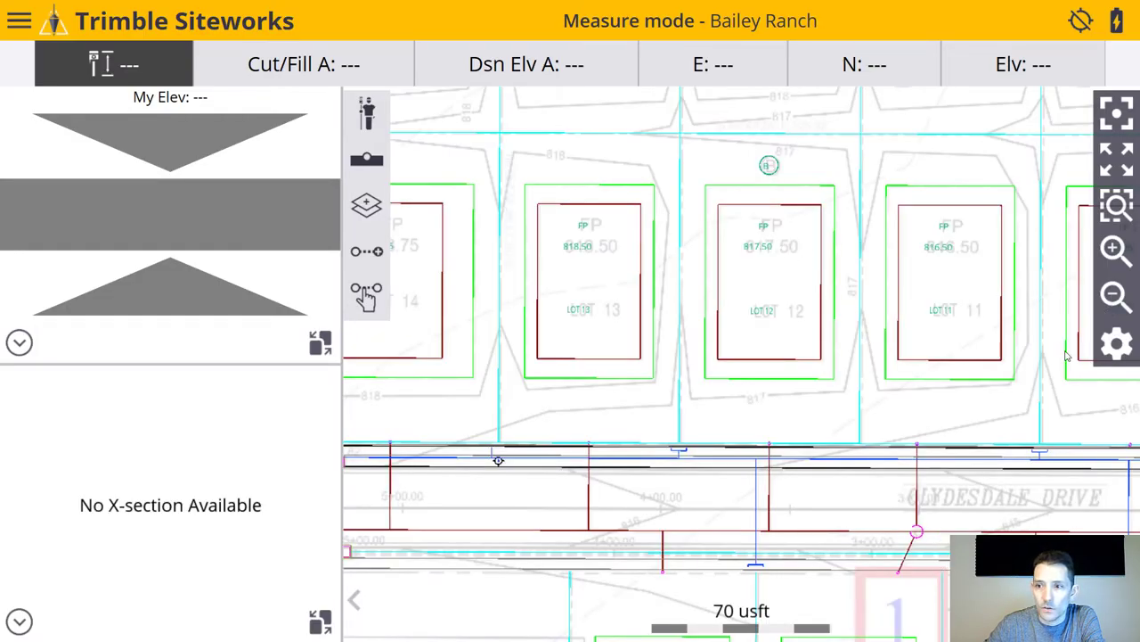
Step: Uncheck every Bailey Ranch design layer so only the FD1- plan005.gif background remains
left_click(1116, 342)
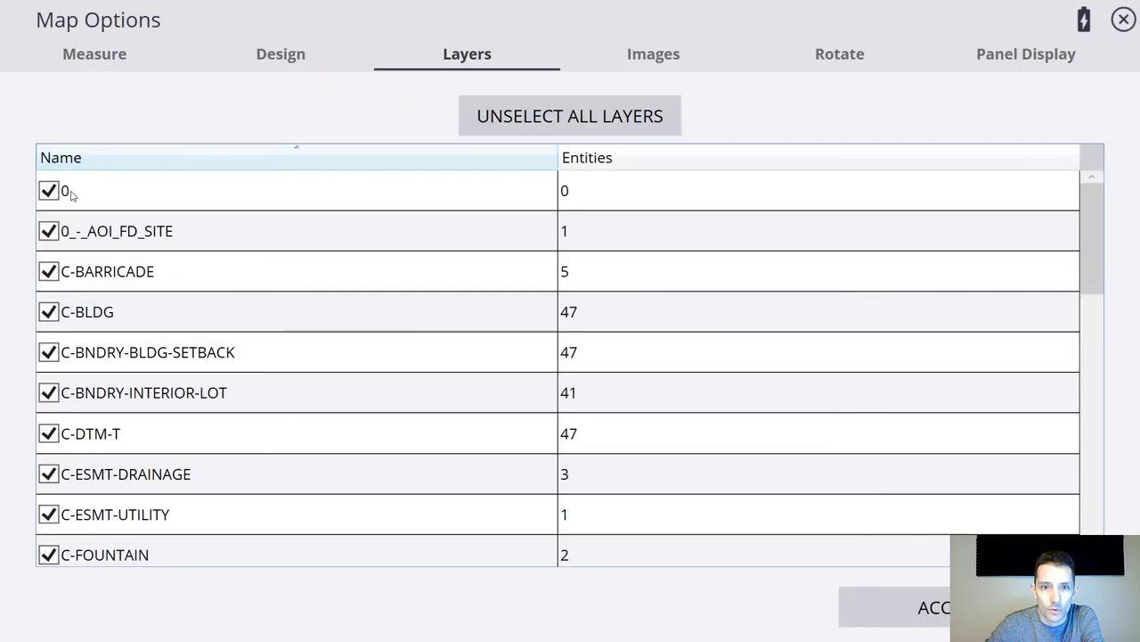
scroll(107, 458, "down", 8)
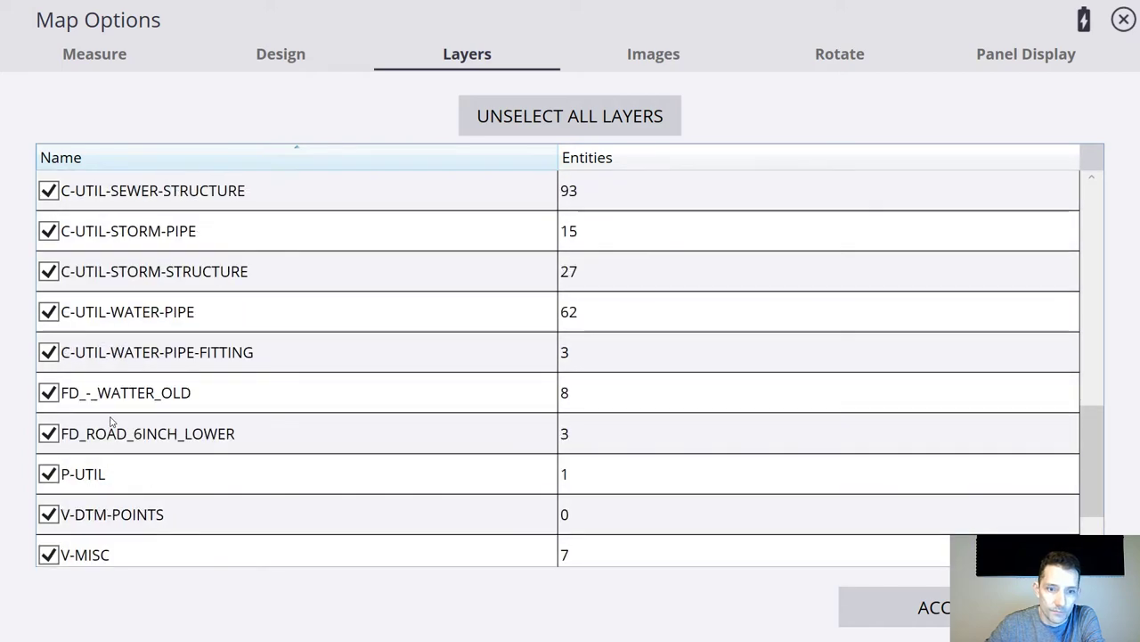
scroll(111, 422, "up", 3)
left_click(580, 131)
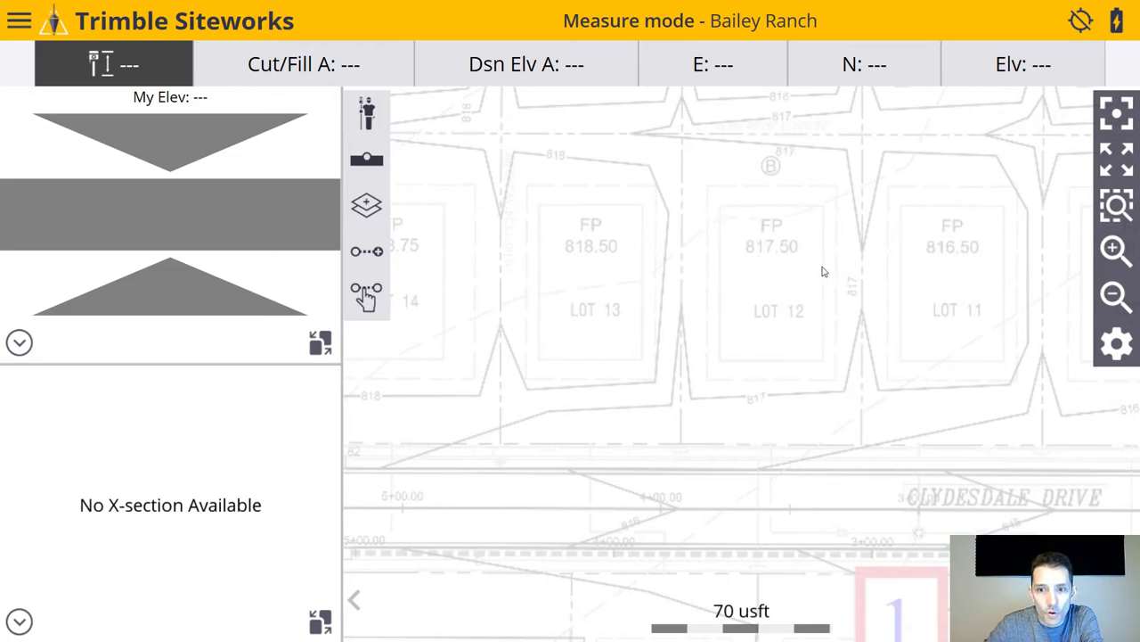
left_click(1118, 339)
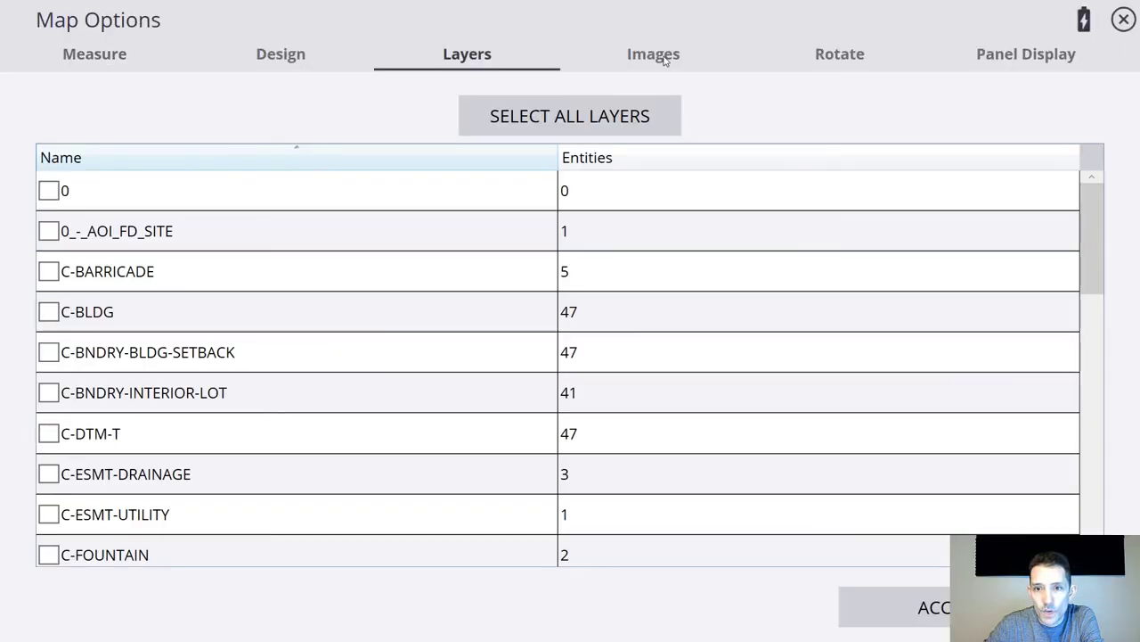
Step: Try FD- plan.gif, then FD1- plan.gif, as the background image for comparison
left_click(667, 60)
left_click(720, 220)
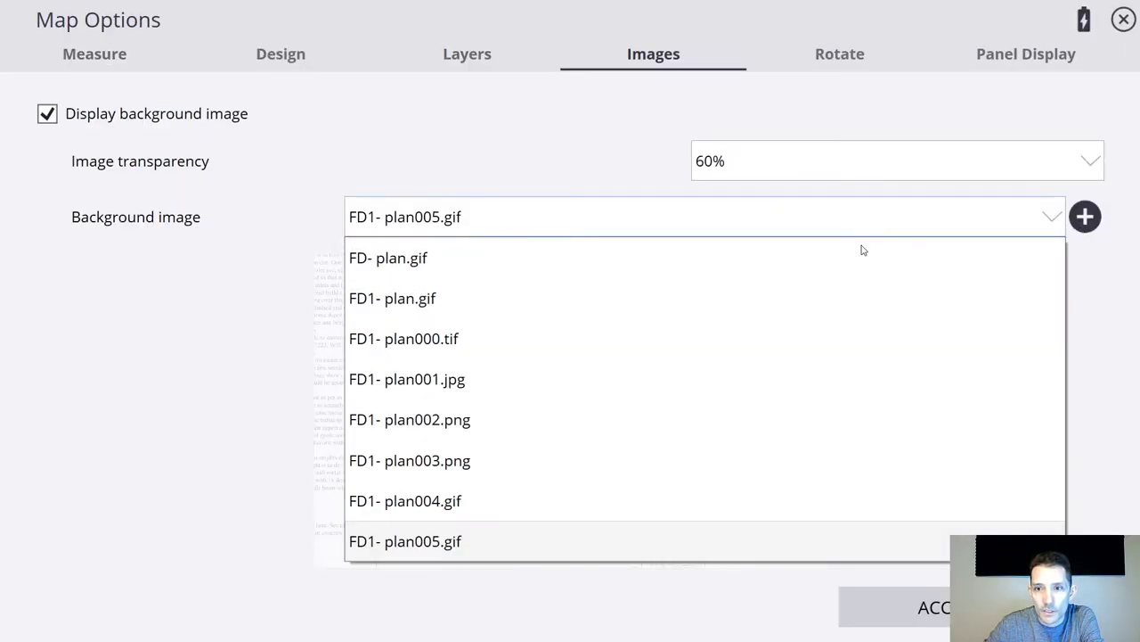
left_click(593, 264)
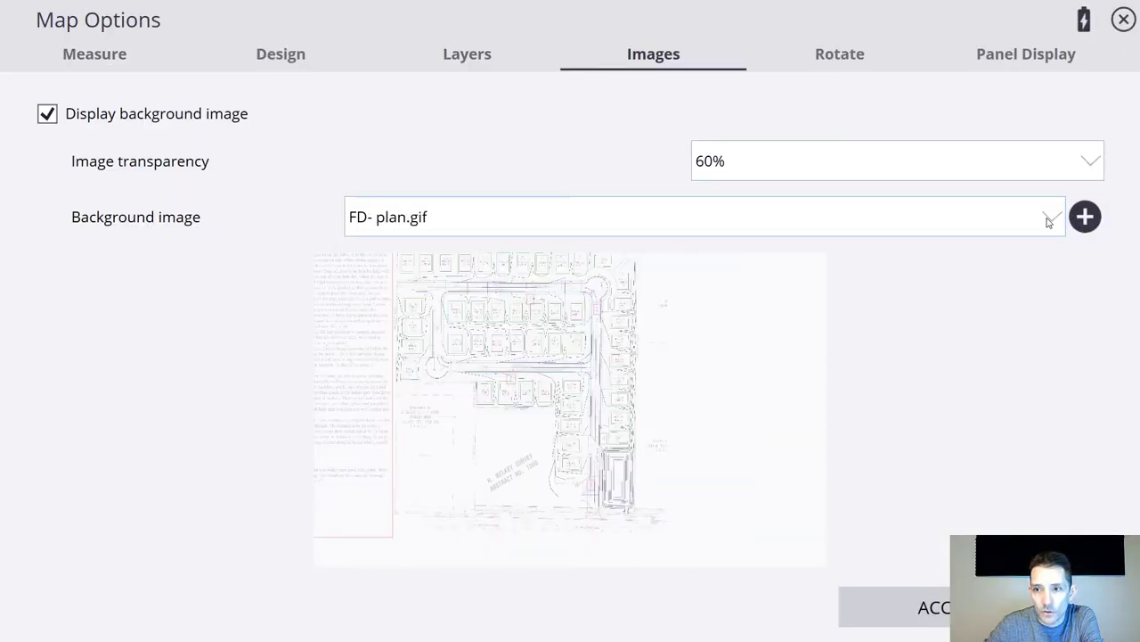
left_click(1050, 220)
left_click(699, 301)
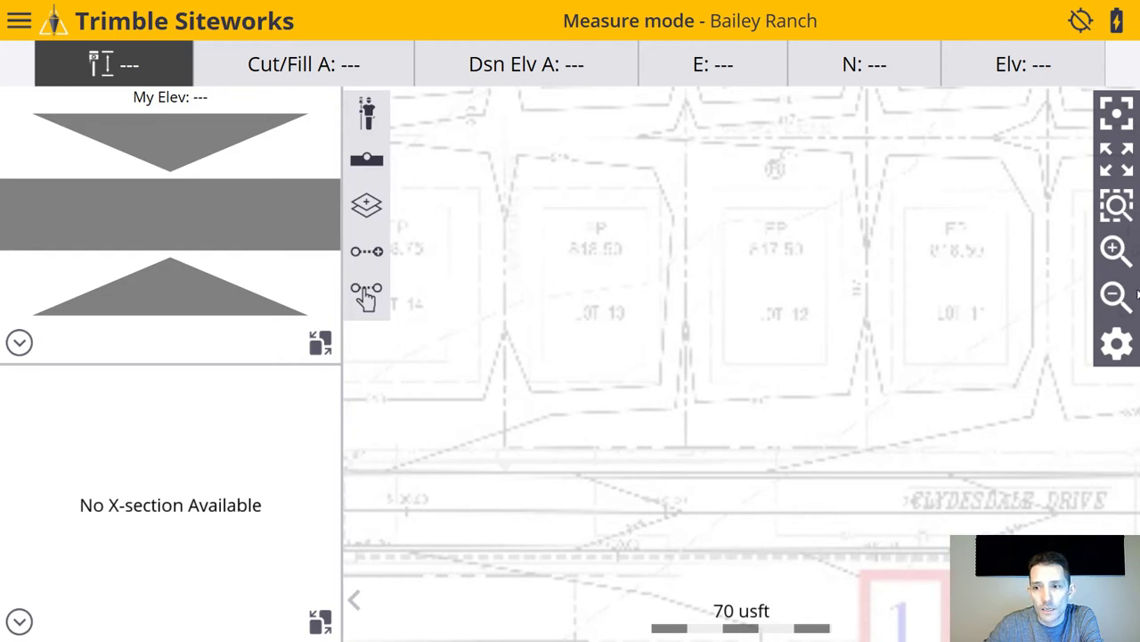
Step: Switch the background image back to FD1- plan005.gif and accept
left_click(1118, 345)
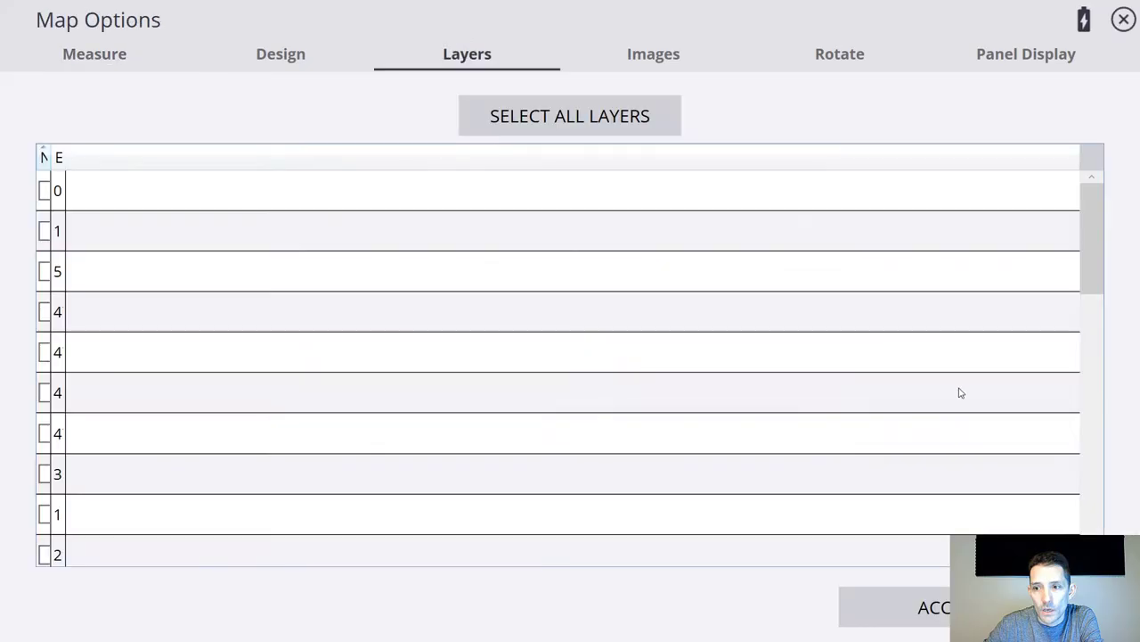
left_click(654, 61)
left_click(480, 214)
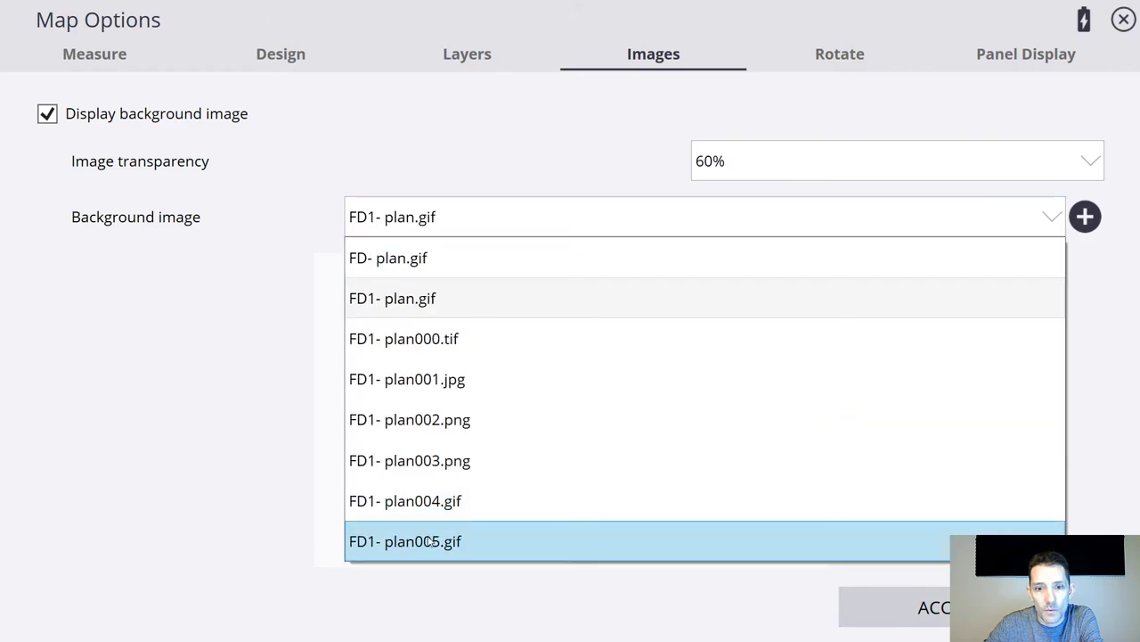
left_click(502, 539)
left_click(872, 595)
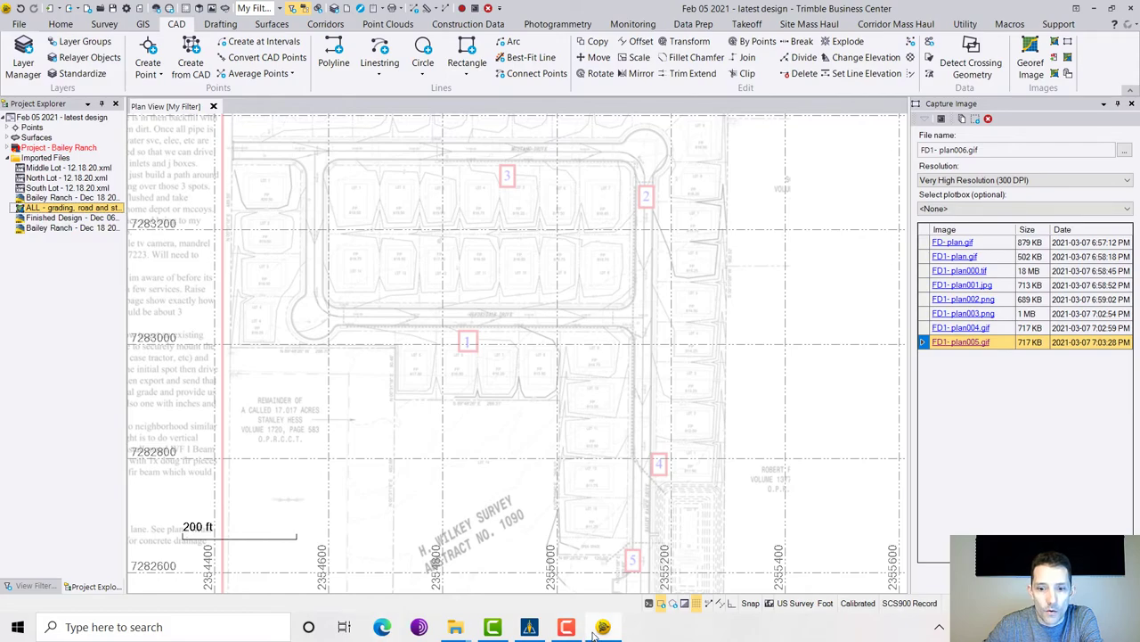
Step: In Siteworks, re-check every Bailey Ranch design layer with Select All Layers and accept
left_click(529, 627)
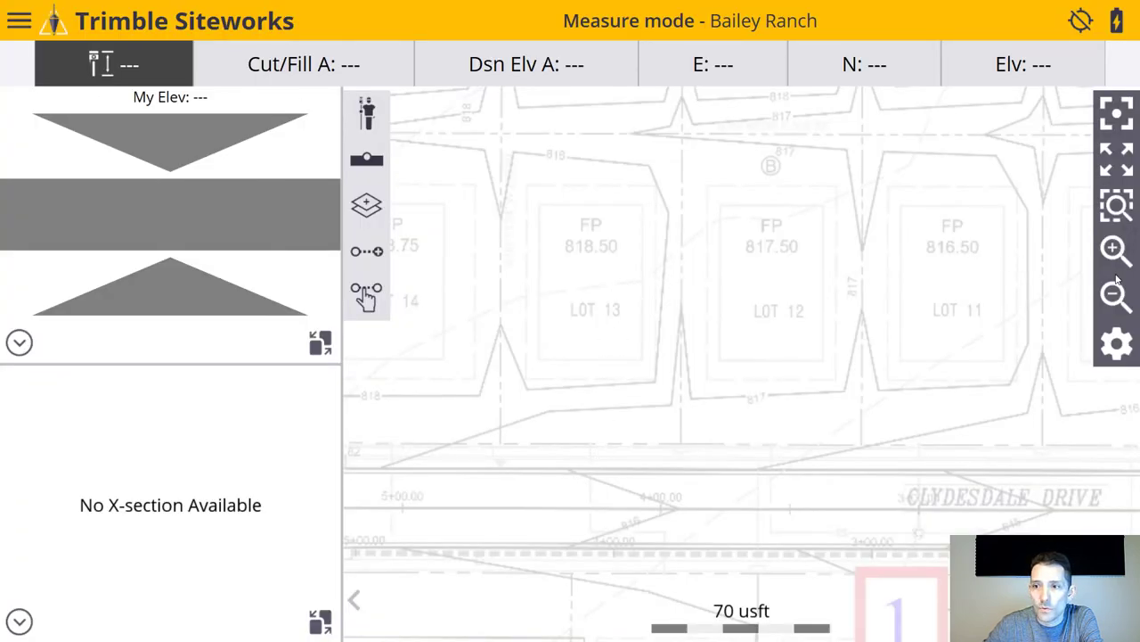
left_click(1118, 346)
left_click(509, 115)
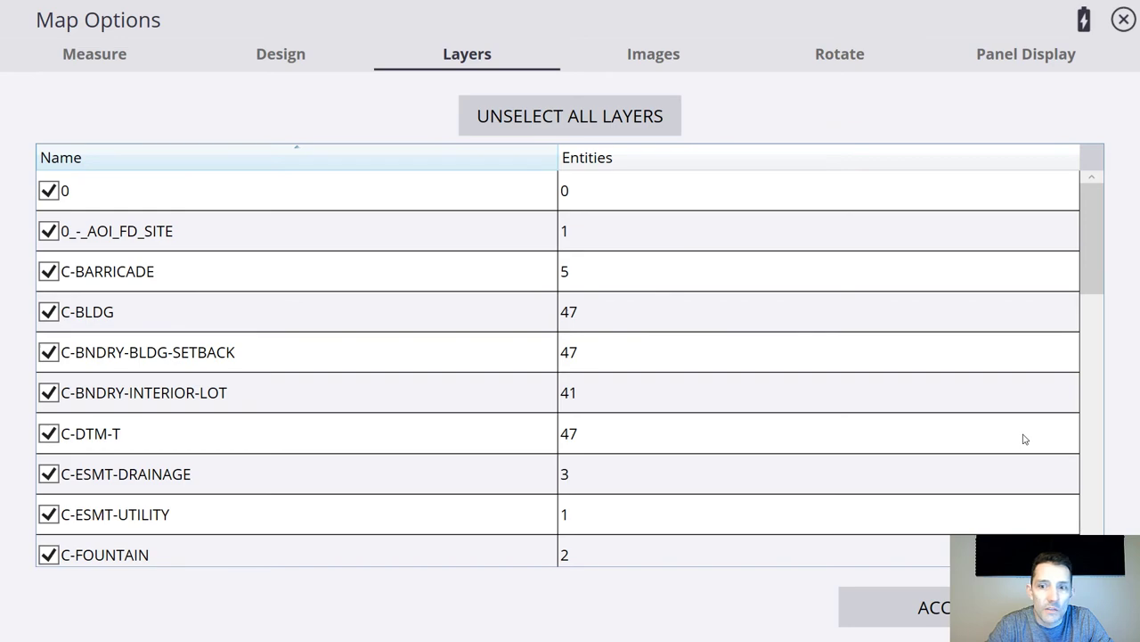
left_click(897, 622)
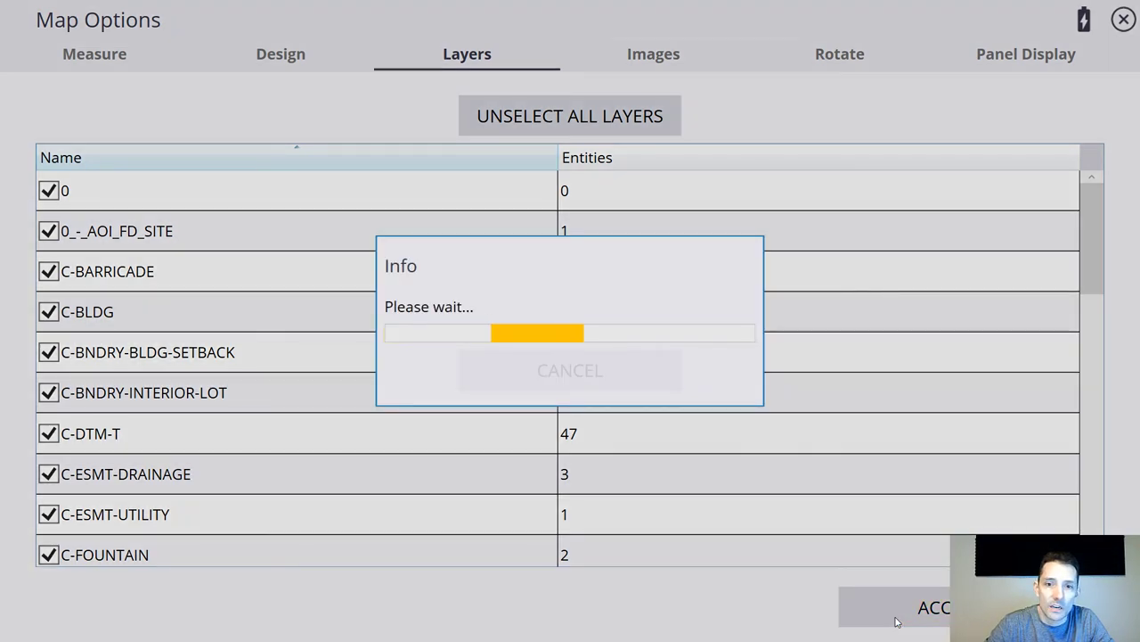